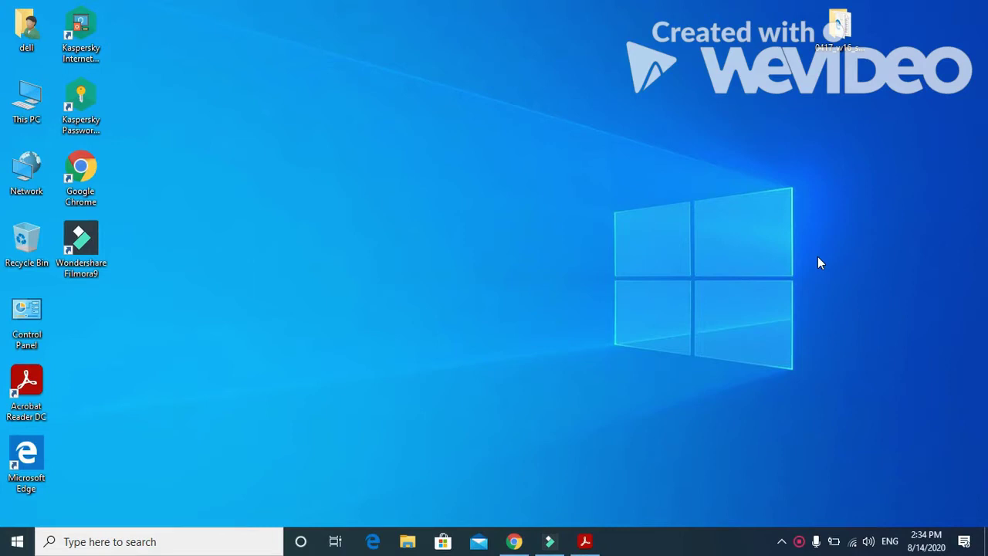
- Bring up the exam paper and read Task 3's opening requirements: Goa hotels, currency to two decimal places
click(599, 544)
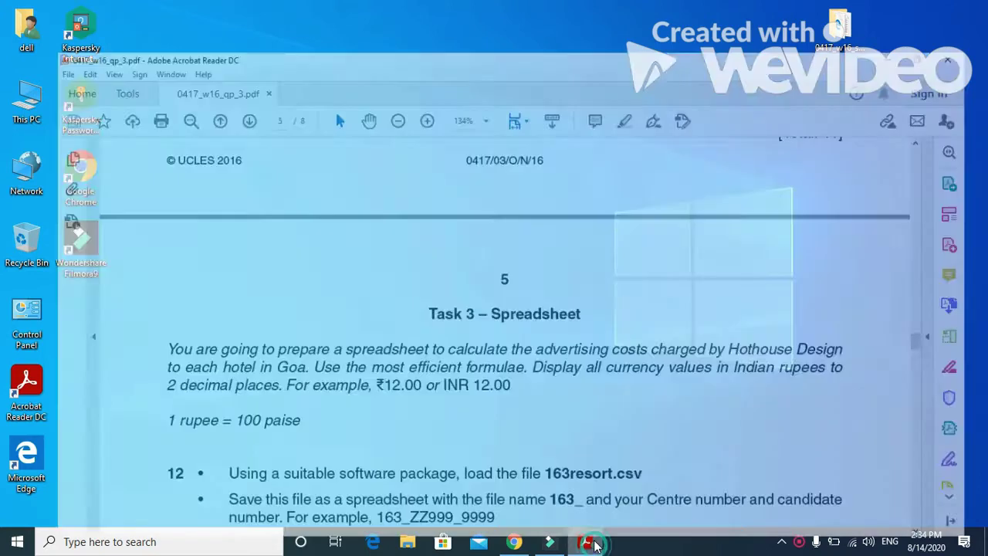
scroll(670, 401, down, 3)
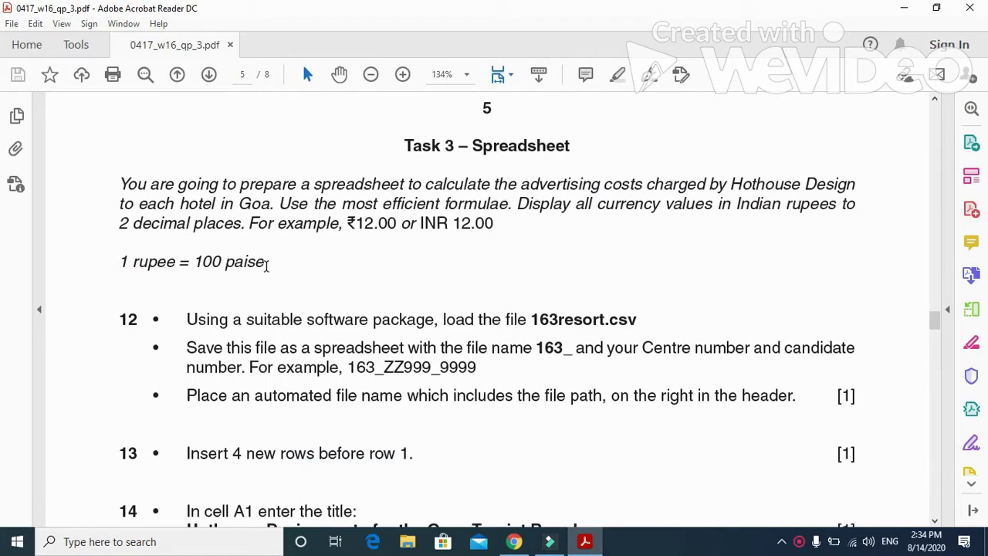
drag(119, 193, 804, 186)
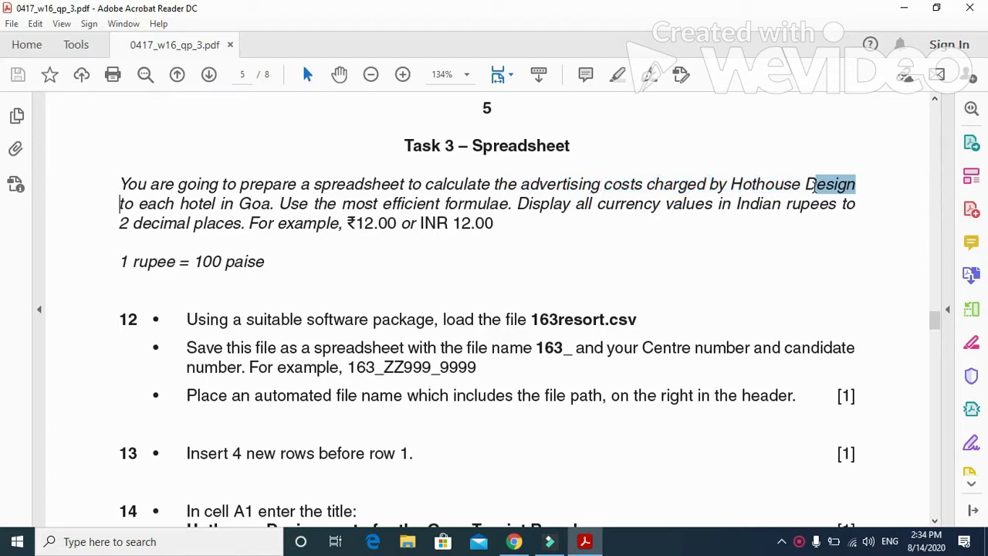
drag(120, 205, 856, 208)
click(284, 203)
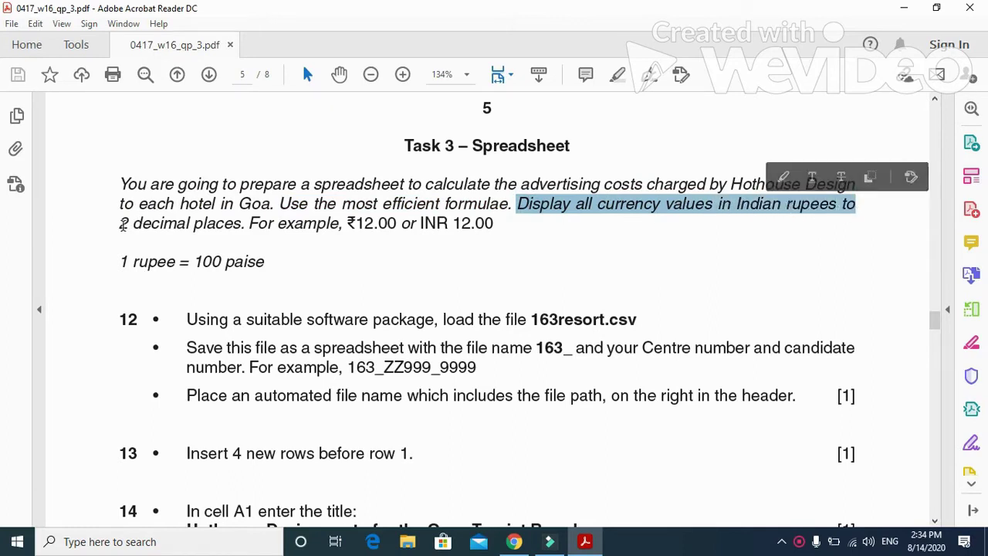
click(120, 227)
drag(119, 228, 473, 235)
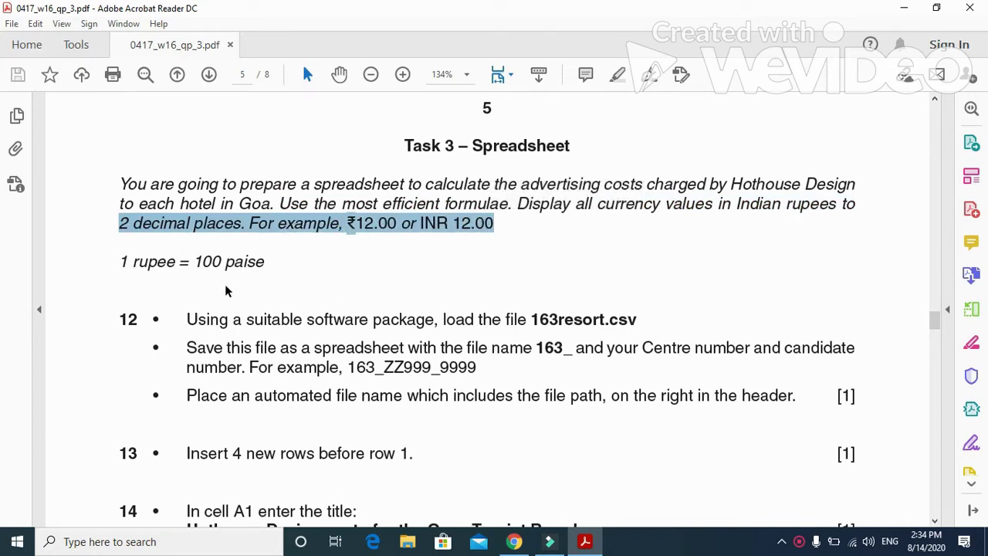
- Scroll to item 12 and highlight its instruction about loading the file
scroll(245, 280, down, 3)
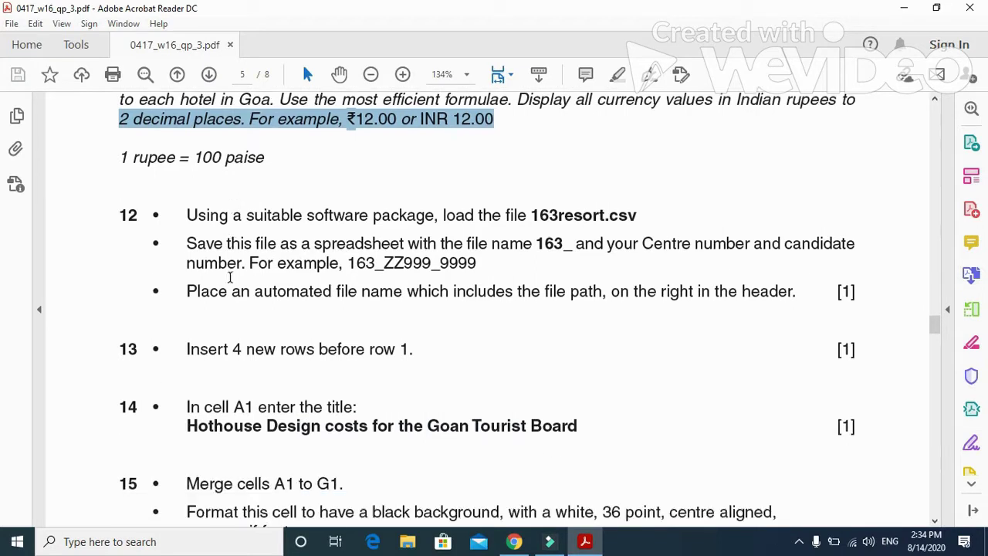
drag(186, 218, 369, 224)
drag(307, 219, 455, 226)
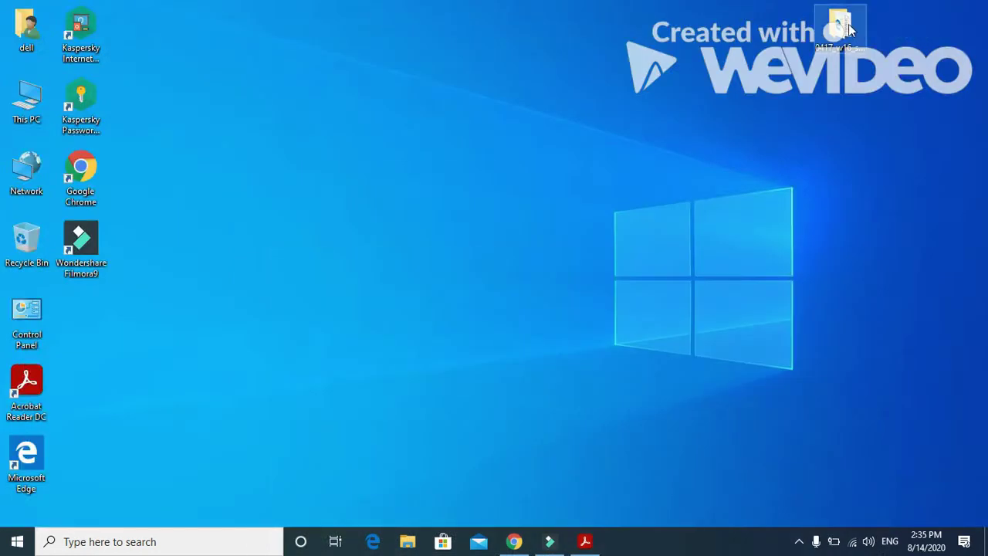
- Open 163resort from the 0417_w16_sf_03 folder in Excel, checking the question paper in between
double_click(841, 27)
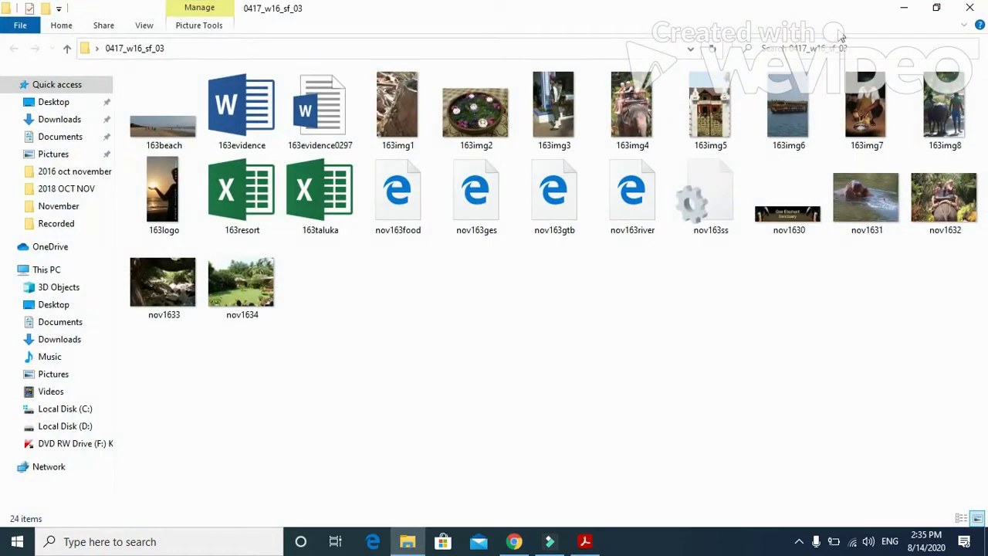
double_click(249, 177)
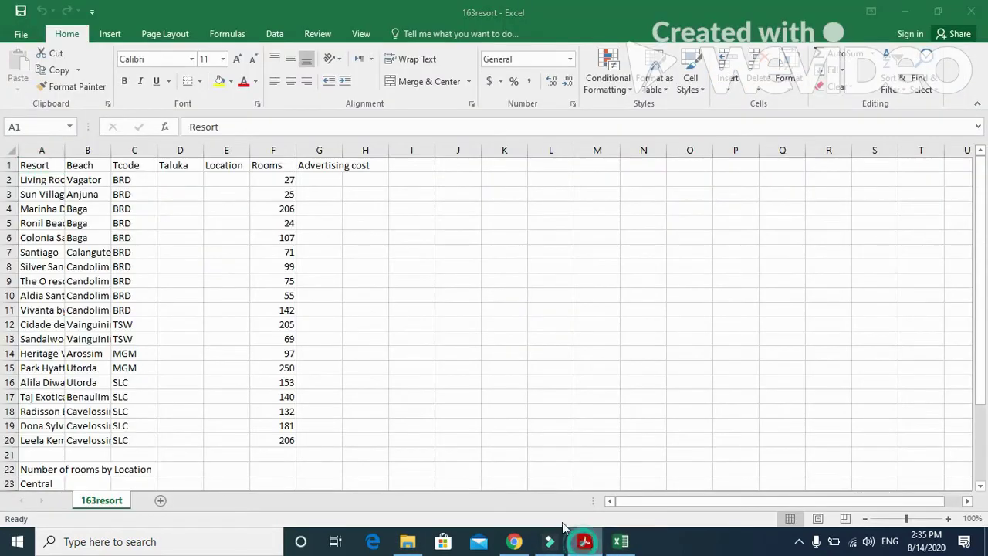
click(584, 541)
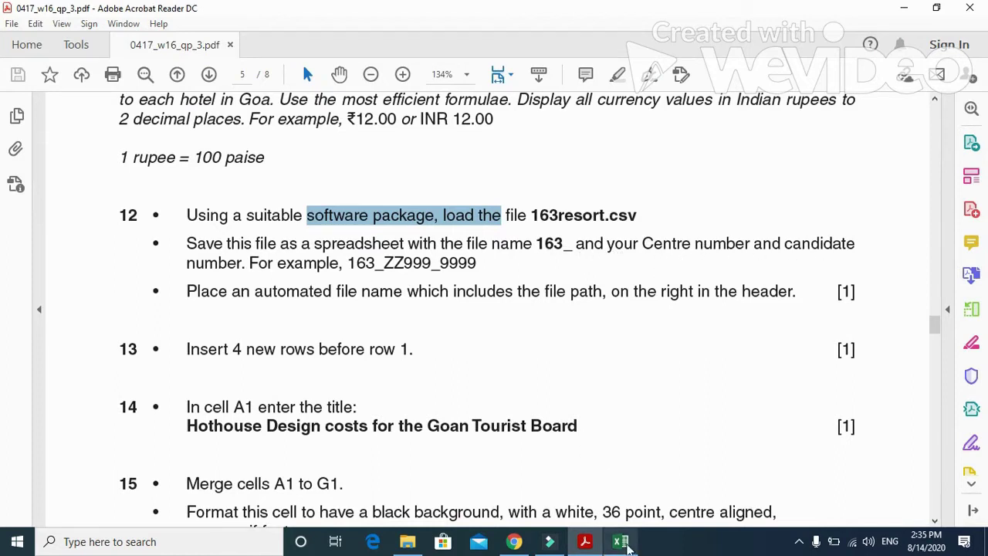
click(621, 541)
- Save a copy as an Excel Workbook named 163_ followed by the centre and candidate numbers
click(23, 34)
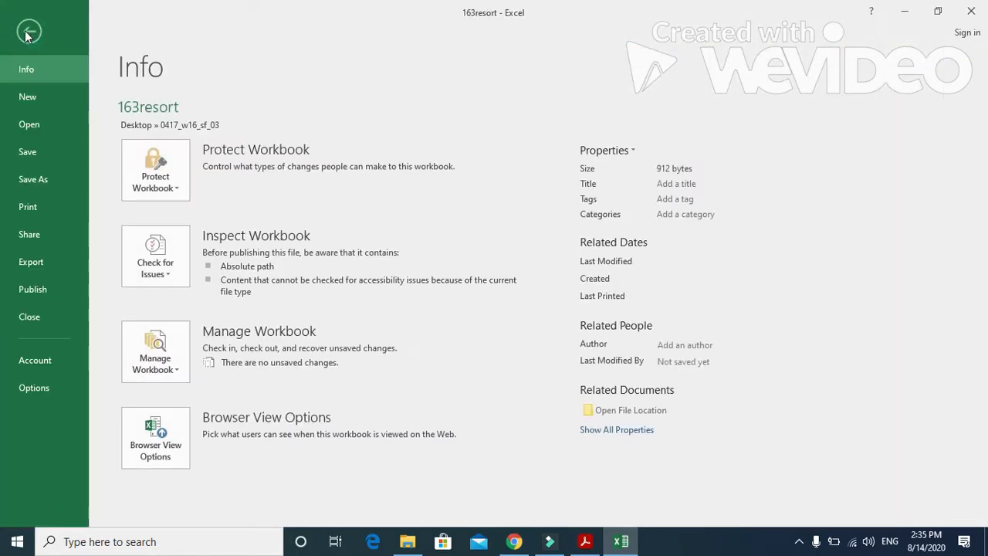
click(37, 179)
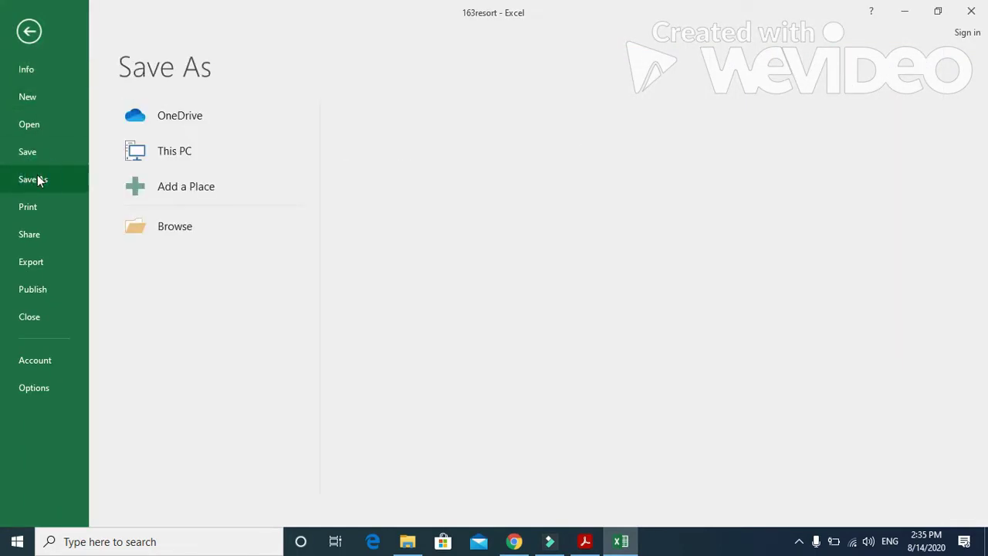
click(189, 235)
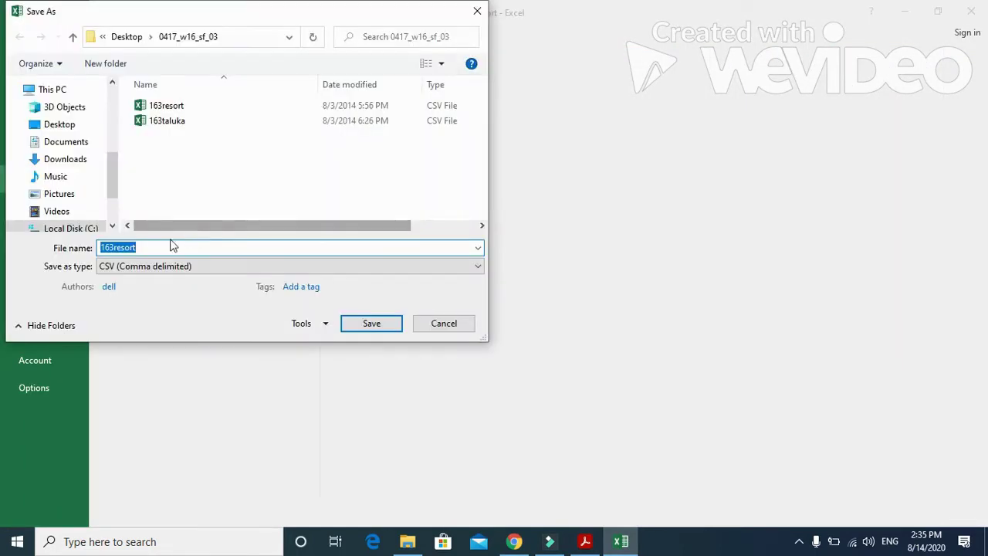
click(167, 247)
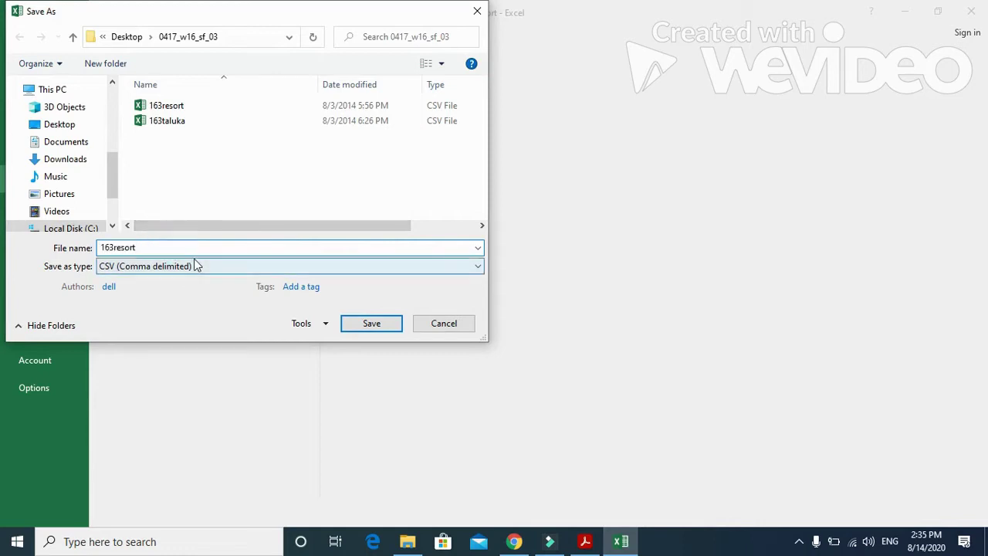
key(BackSpace)
key(BackSpace)
key(BackSpace)
key(BackSpace)
key(BackSpace)
key(BackSpace)
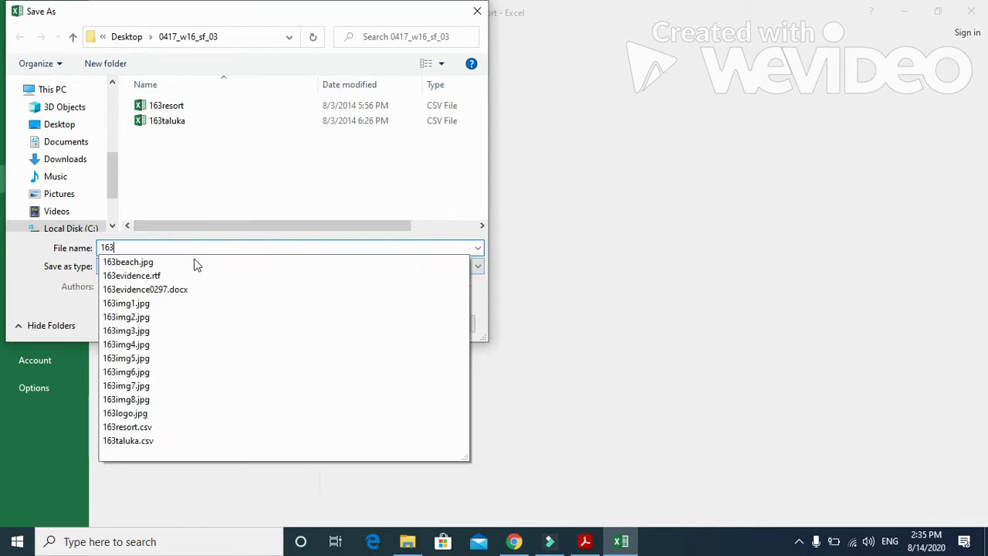
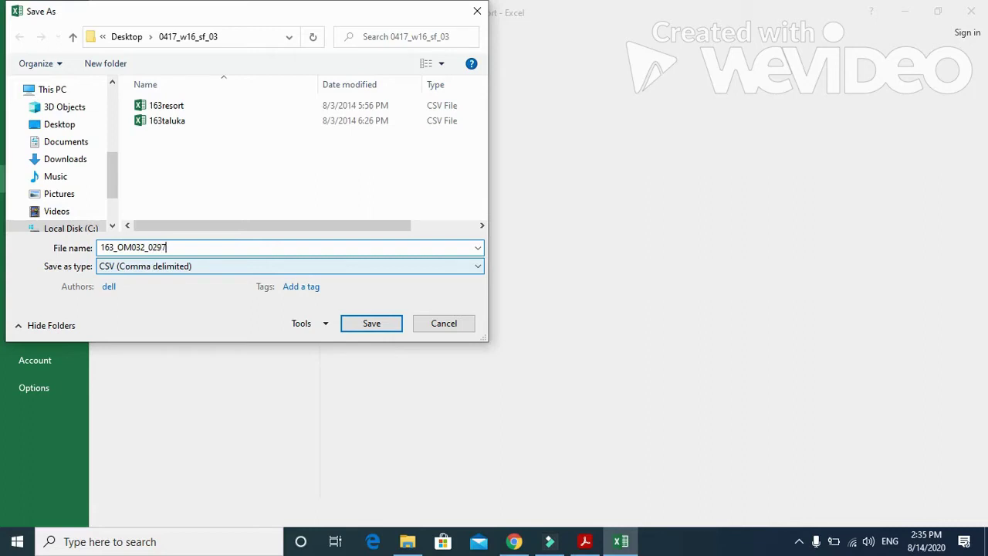
click(238, 269)
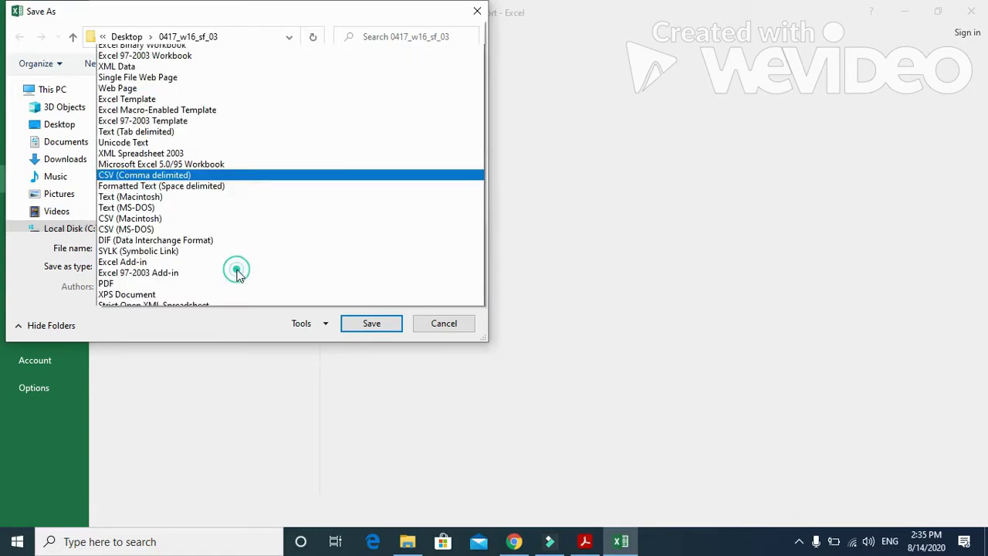
click(172, 7)
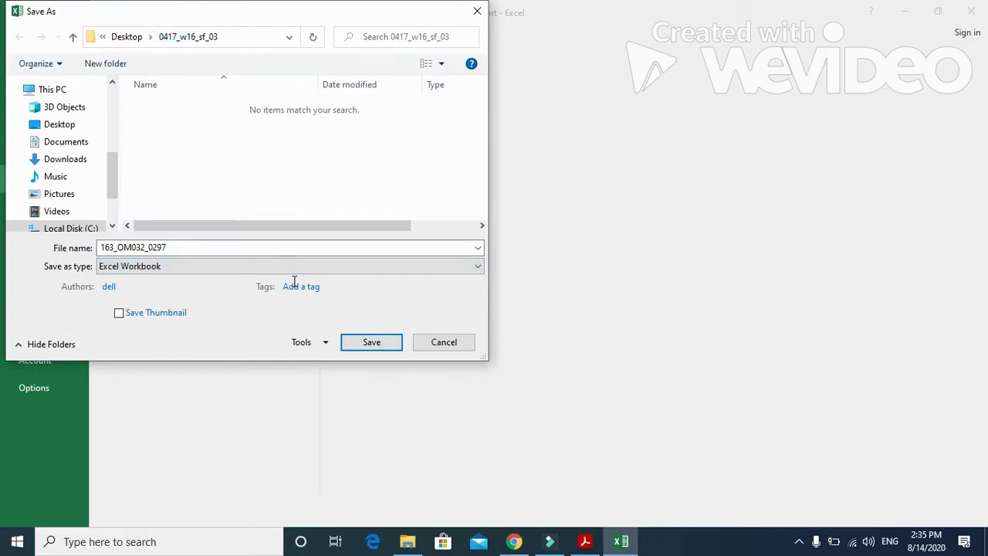
click(380, 343)
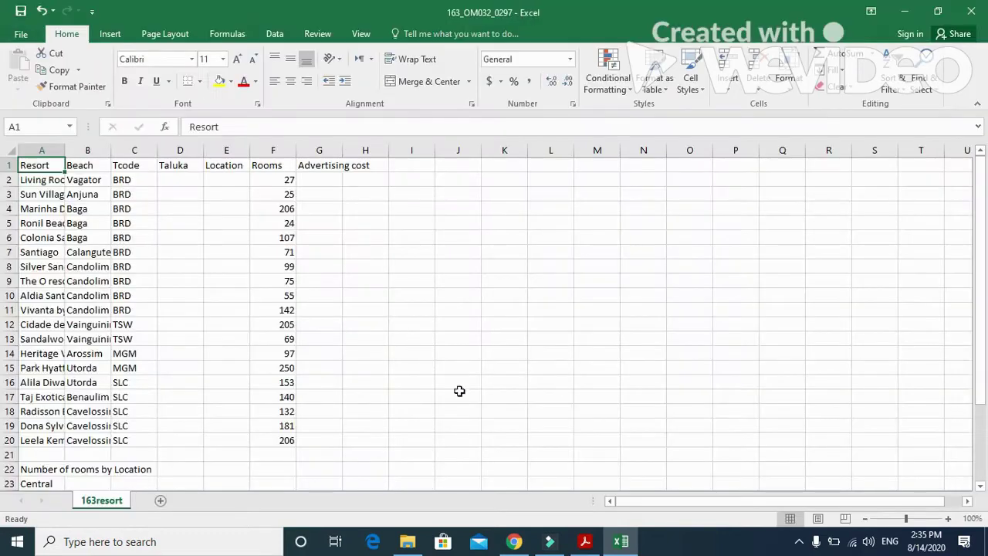
click(584, 543)
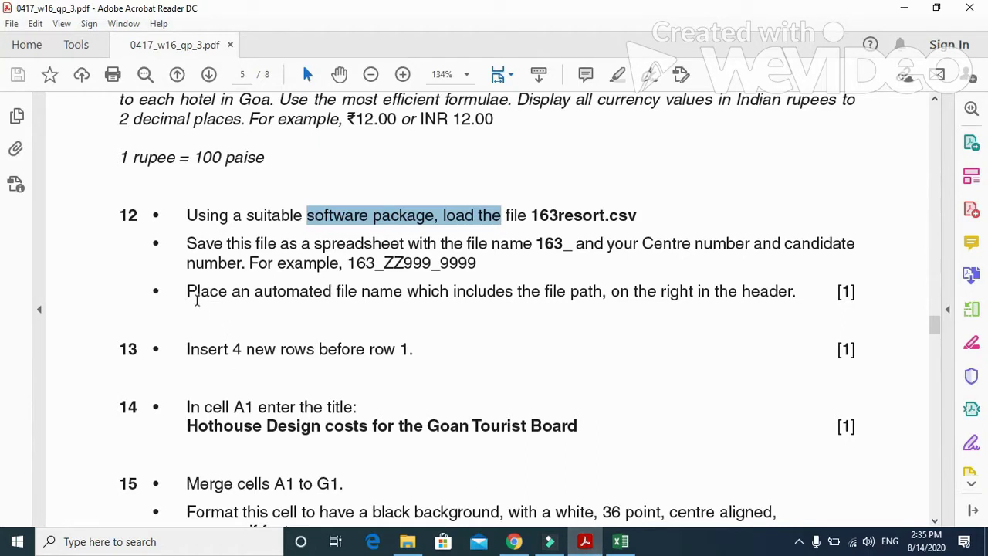
drag(188, 292, 603, 294)
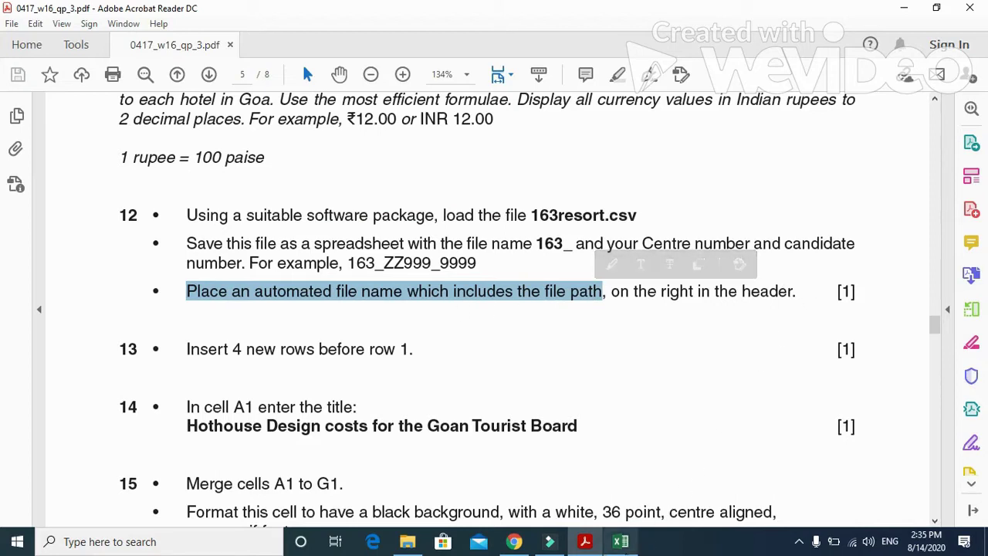
click(621, 541)
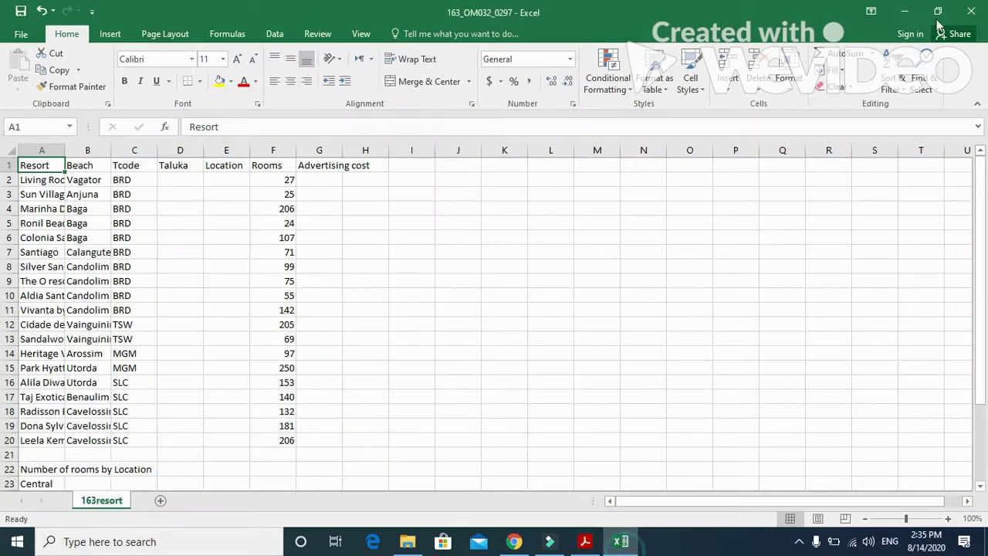
- Start editing the page header through Insert > Header & Footer
click(22, 37)
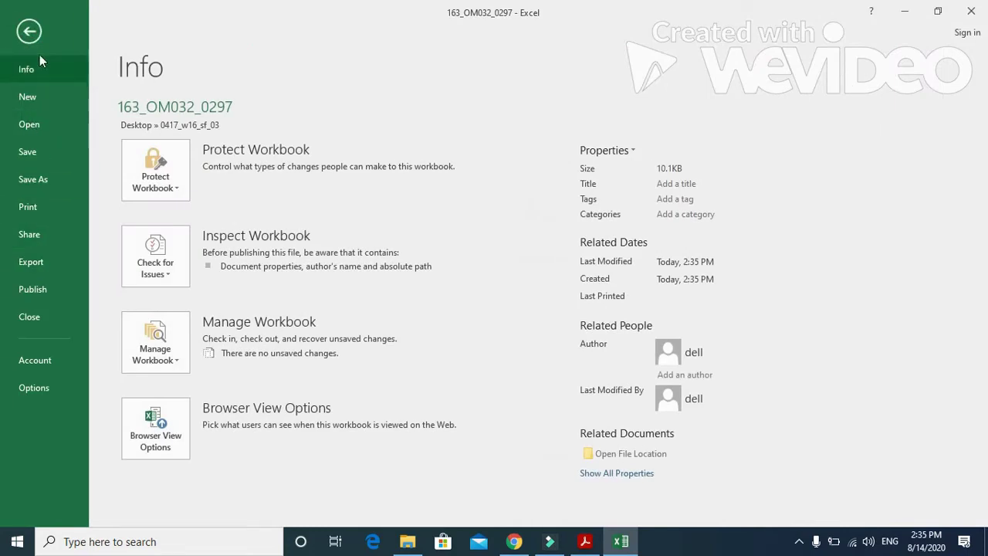
click(29, 31)
click(112, 34)
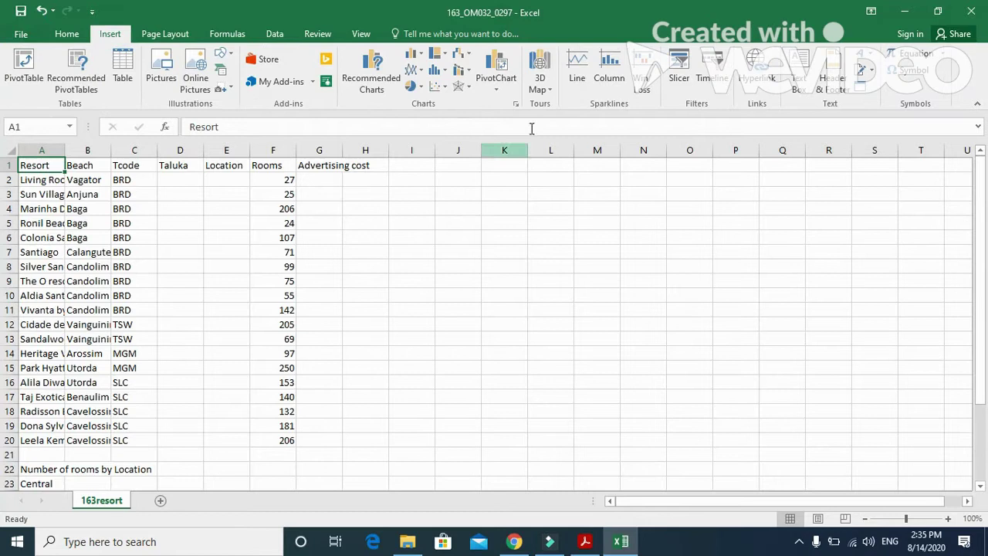
click(830, 82)
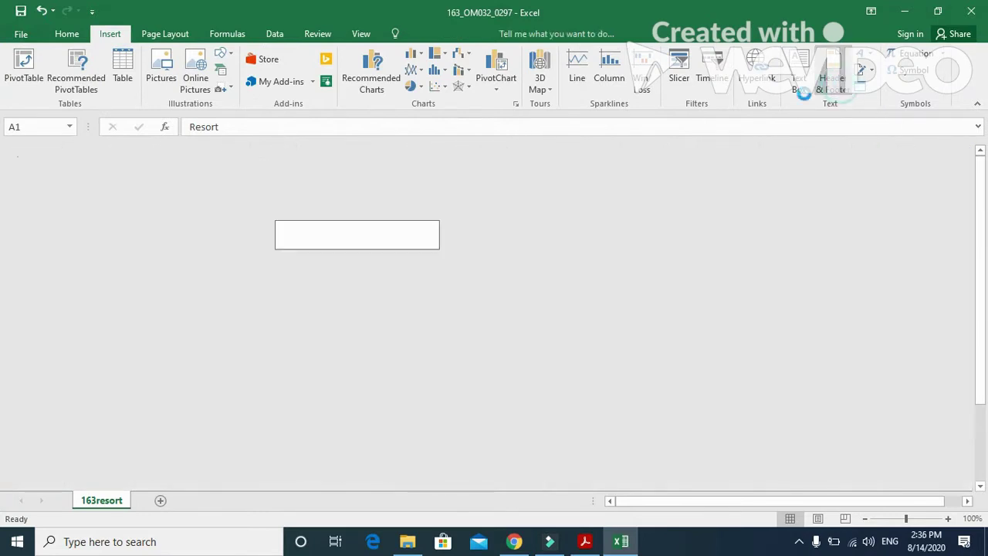
click(585, 540)
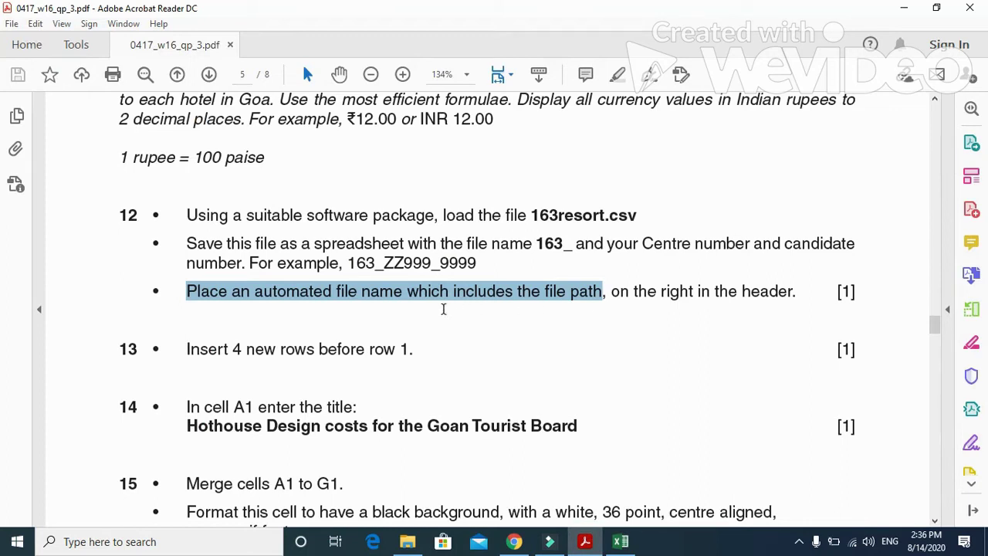
click(585, 541)
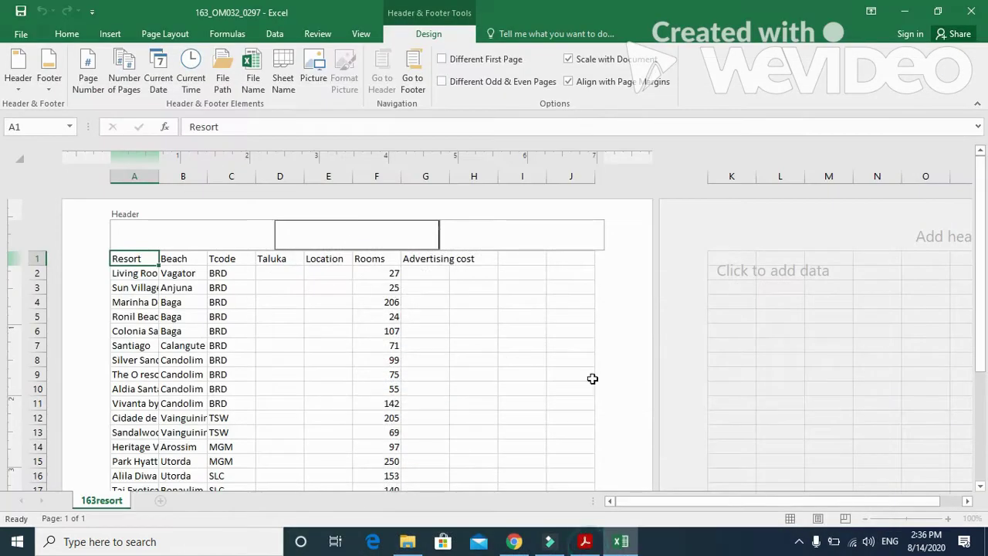
- Put the automatic File Path field in the right header section and exit the header
click(542, 232)
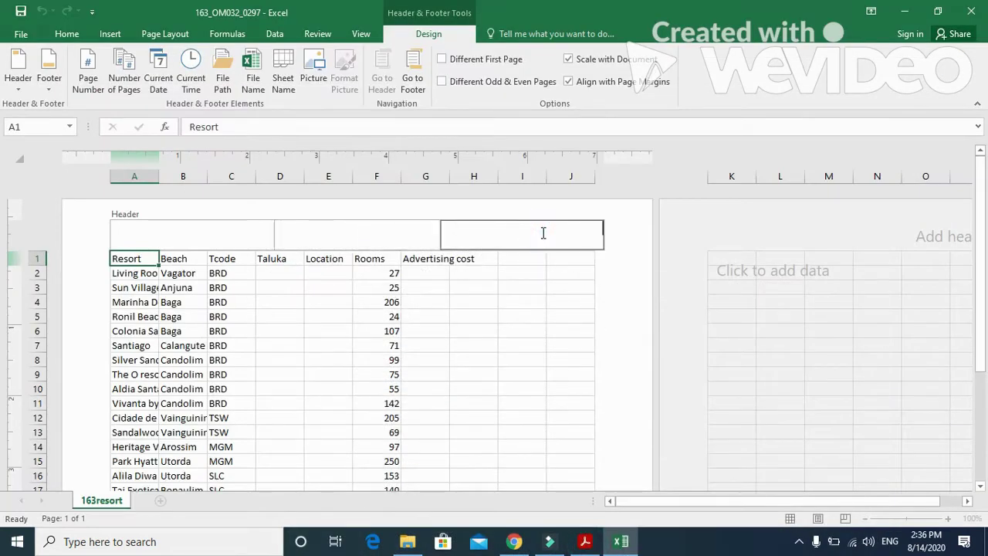
click(221, 74)
click(543, 332)
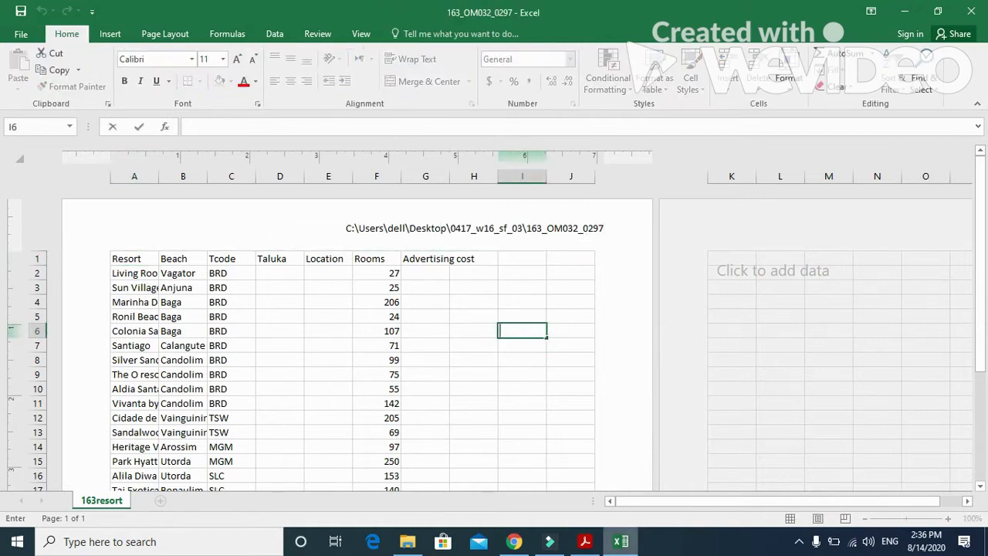
click(585, 540)
scroll(254, 270, down, 3)
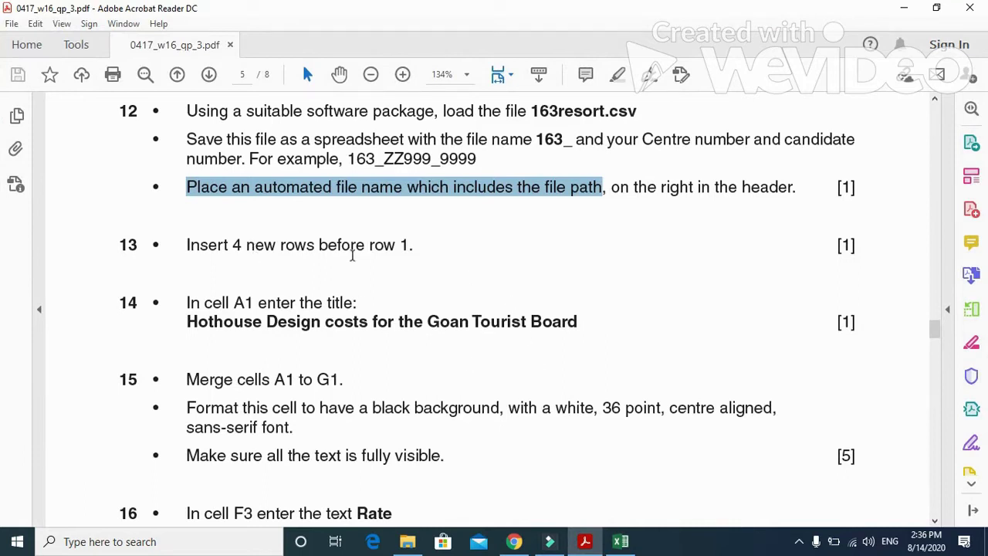
click(621, 541)
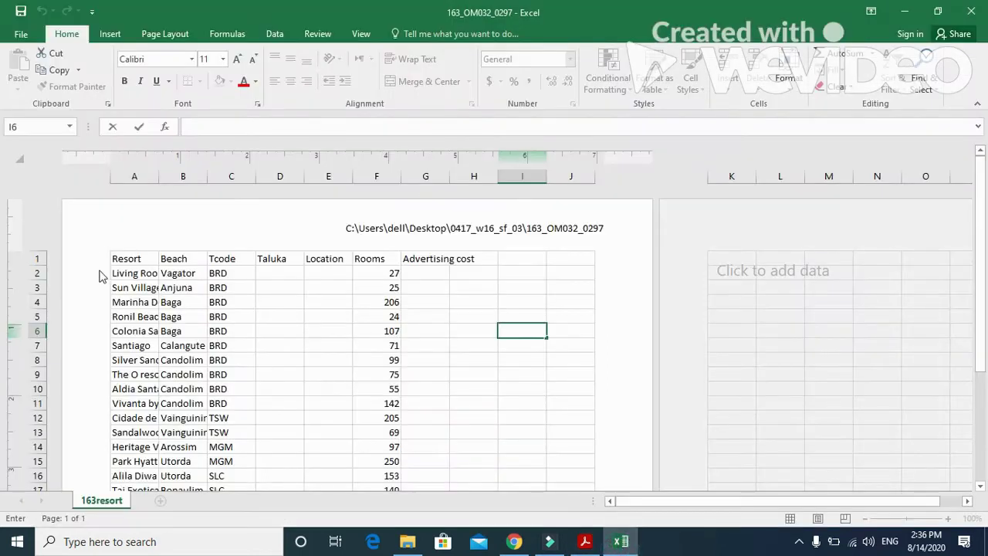
- Insert four blank rows above row 1, pushing the headers to row 5, and return to Normal view
click(37, 259)
right_click(37, 259)
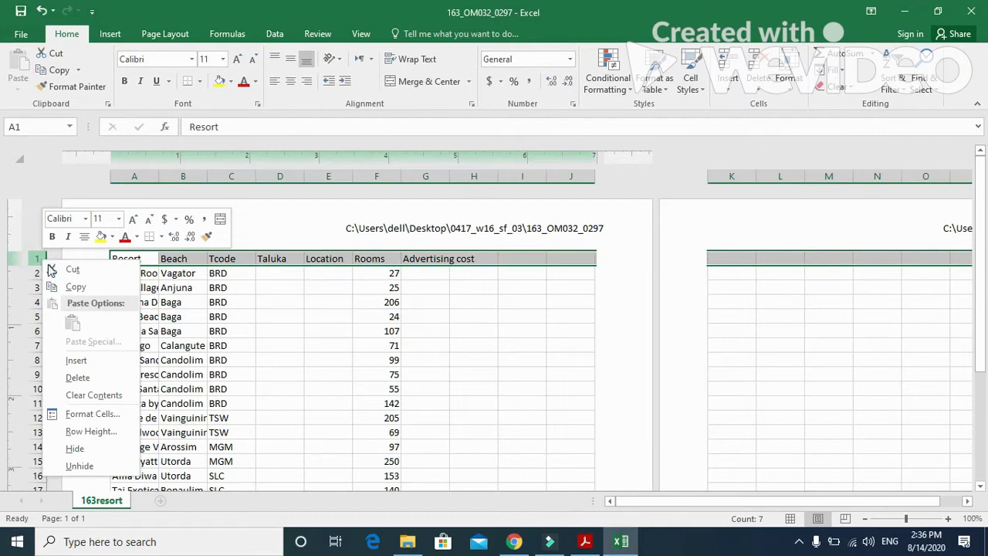
click(74, 359)
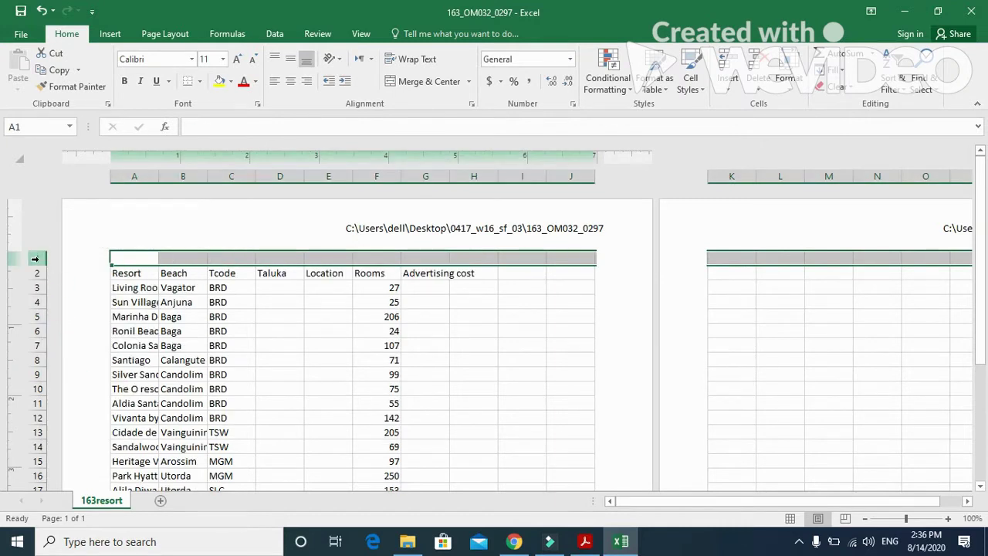
right_click(42, 260)
click(75, 359)
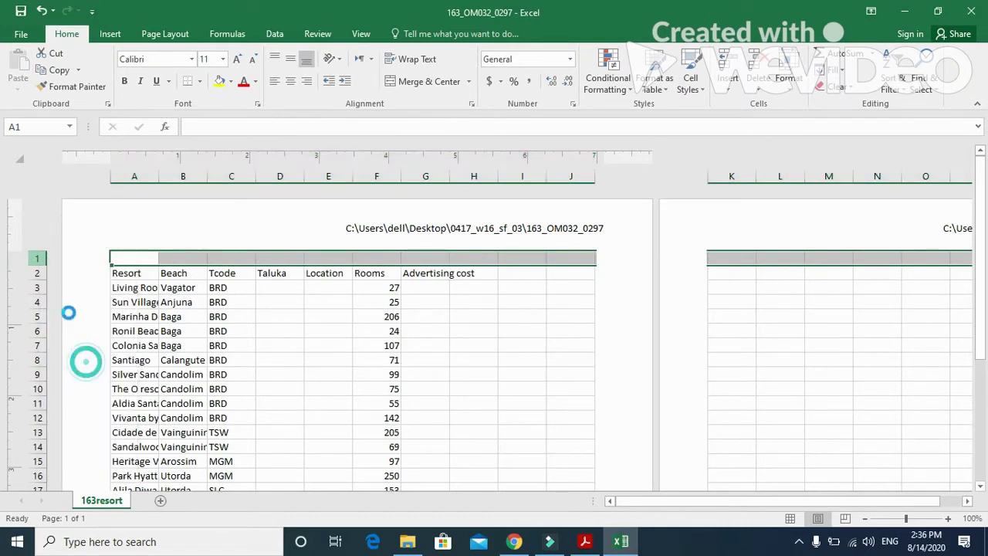
right_click(48, 261)
click(77, 360)
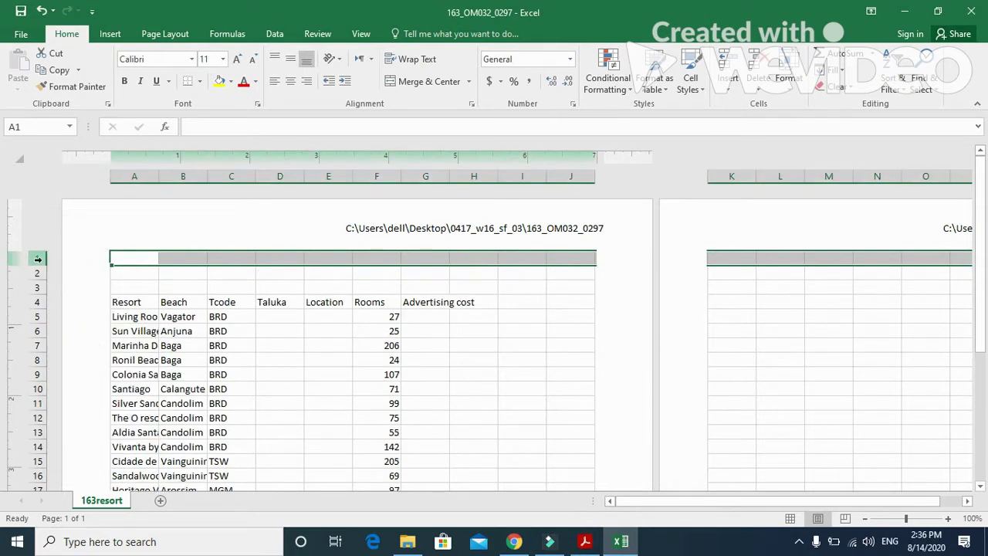
right_click(48, 262)
click(77, 360)
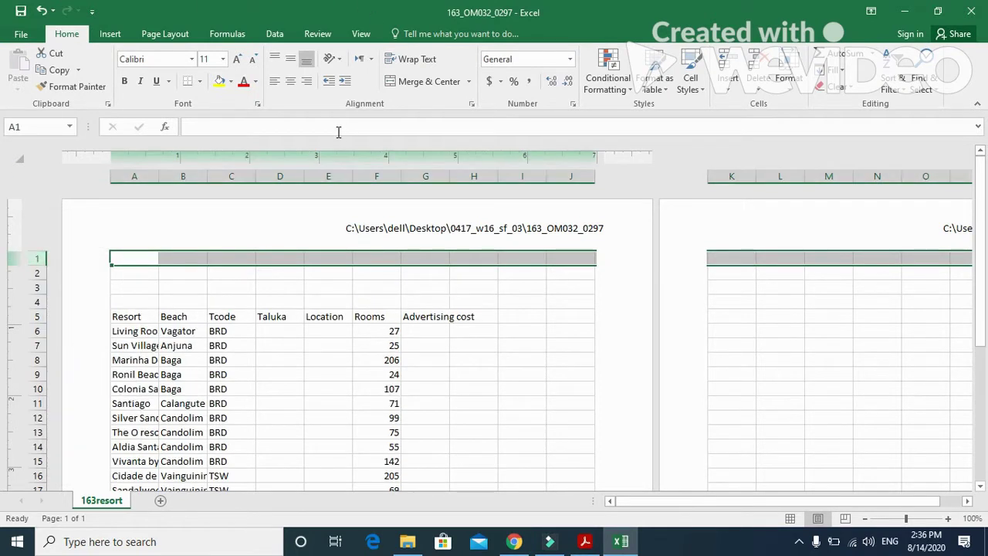
click(789, 518)
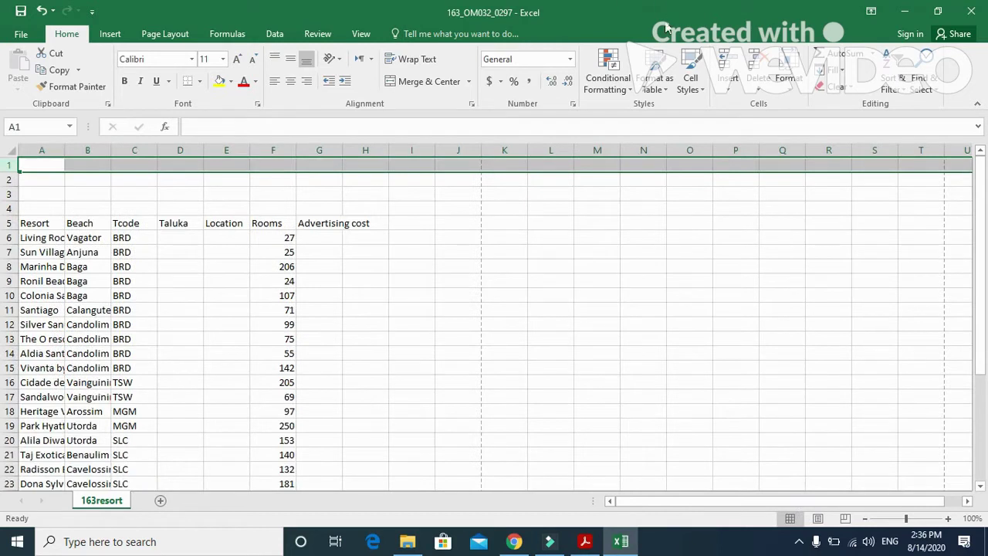
click(584, 541)
- Copy the title 'Hothouse Design costs for the Goan Tourist Board' from the PDF into cell A1
scroll(502, 459, down, 1)
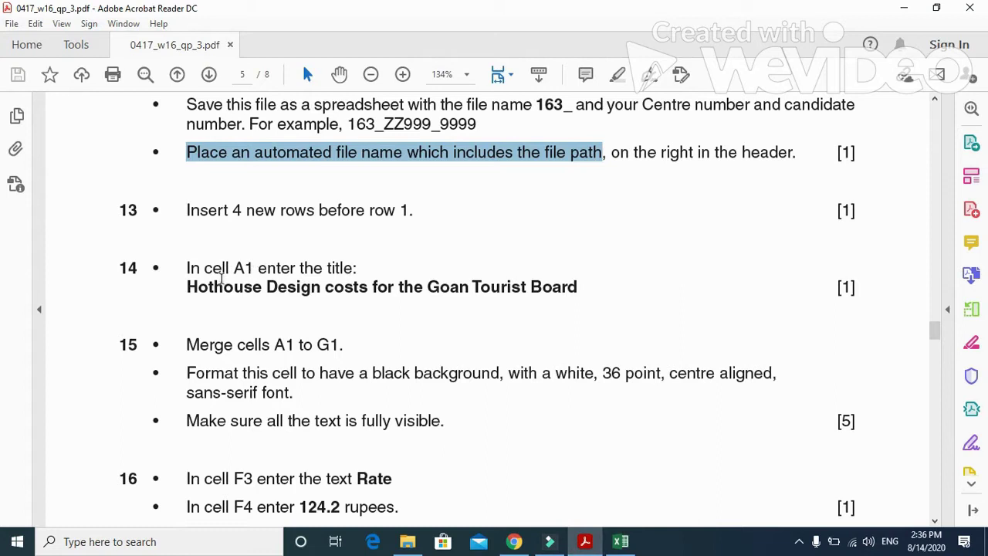
drag(185, 286, 557, 301)
key(ctrl+c)
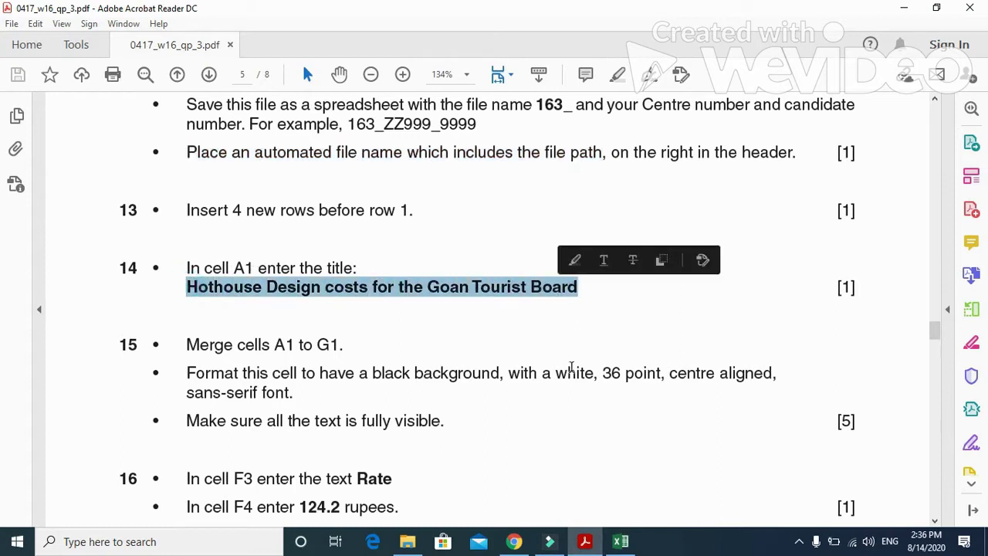
click(620, 541)
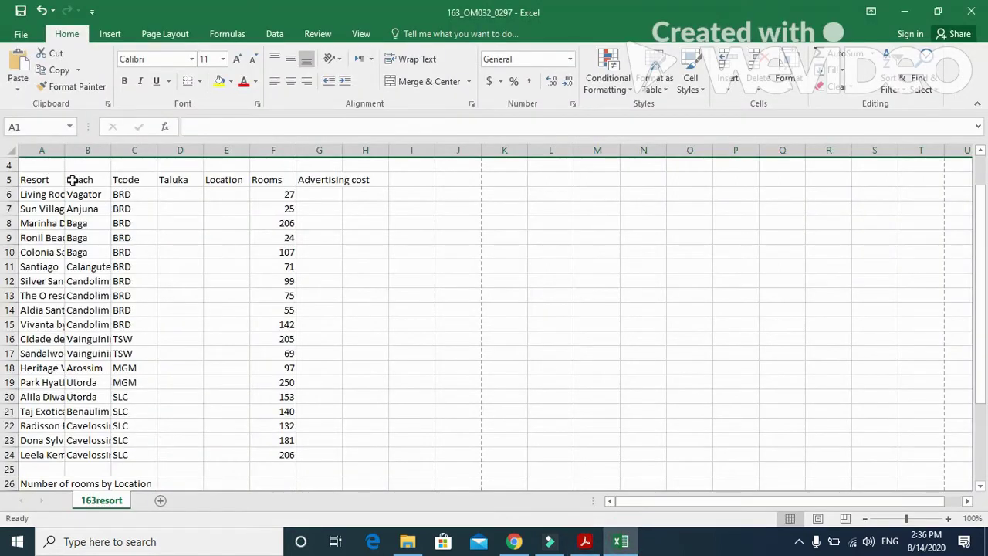
scroll(53, 169, up, 1)
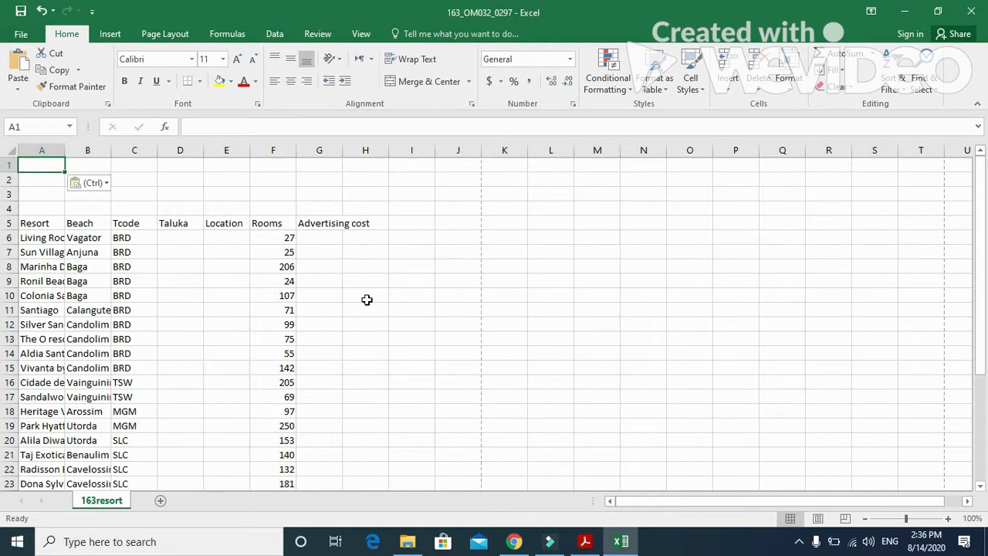
key(ctrl+v)
- Find the instruction to merge cells A1 to G1 in the question paper
click(584, 541)
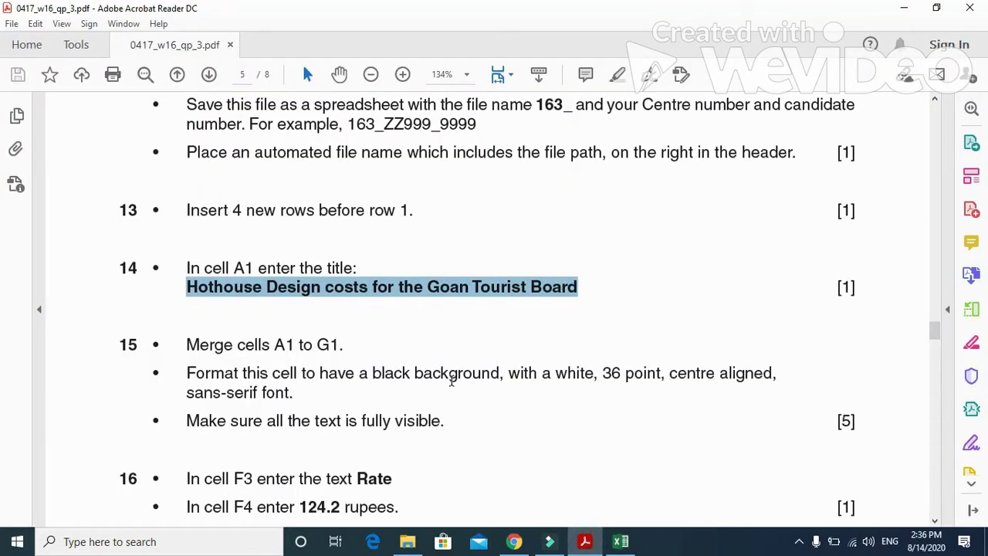
scroll(217, 293, down, 1)
drag(186, 278, 338, 277)
- Select A1:G1 and apply Merge & Center to the title
click(621, 541)
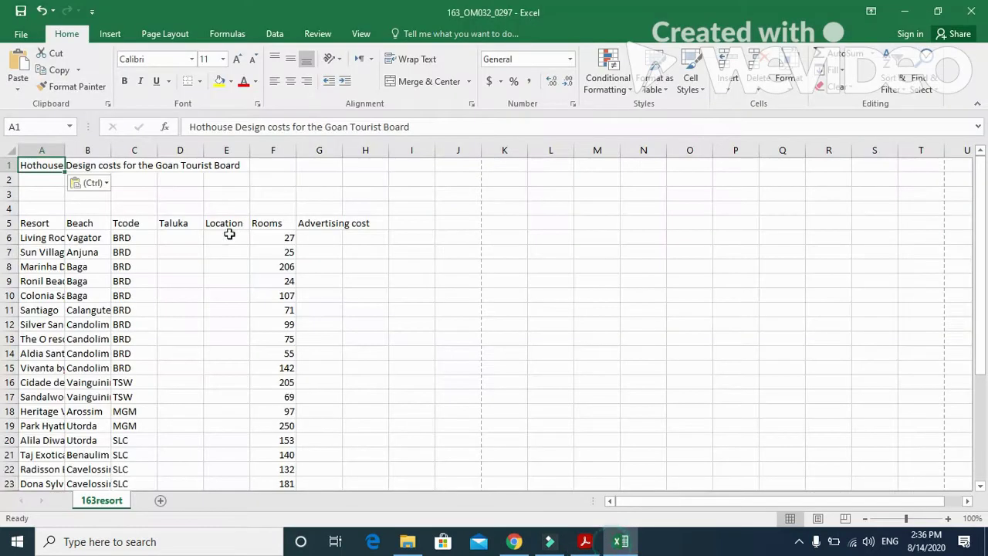
click(147, 194)
click(48, 165)
drag(77, 165, 321, 161)
click(424, 81)
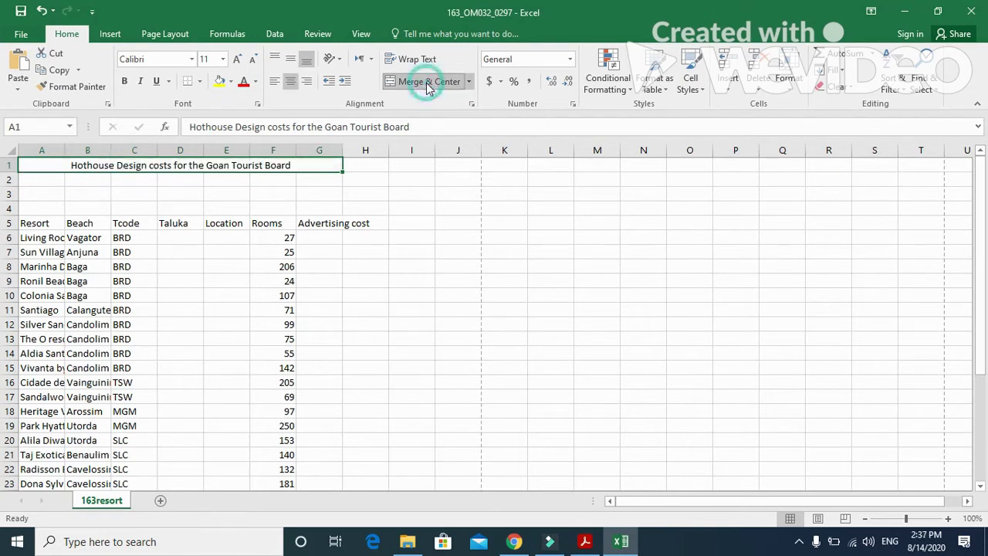
click(584, 541)
scroll(291, 402, down, 1)
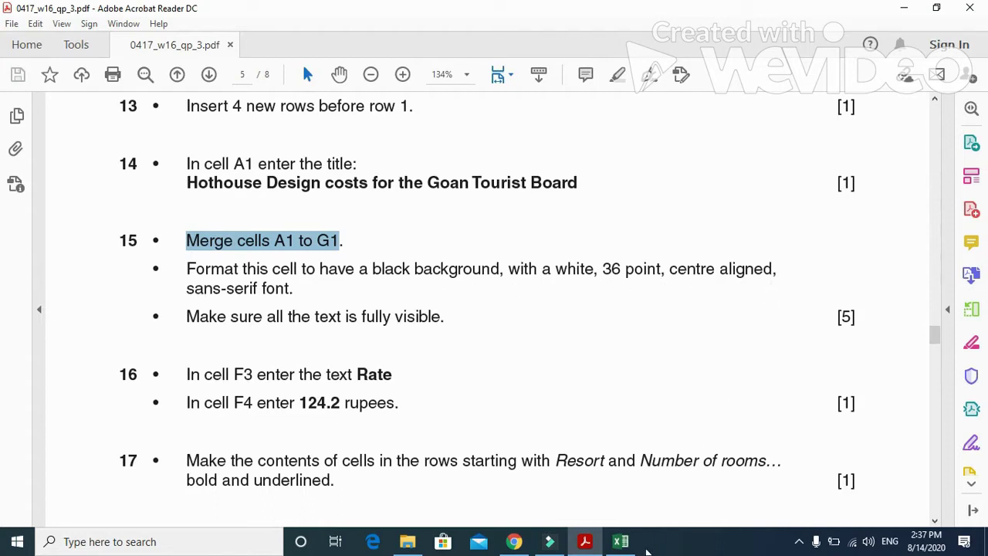
click(620, 541)
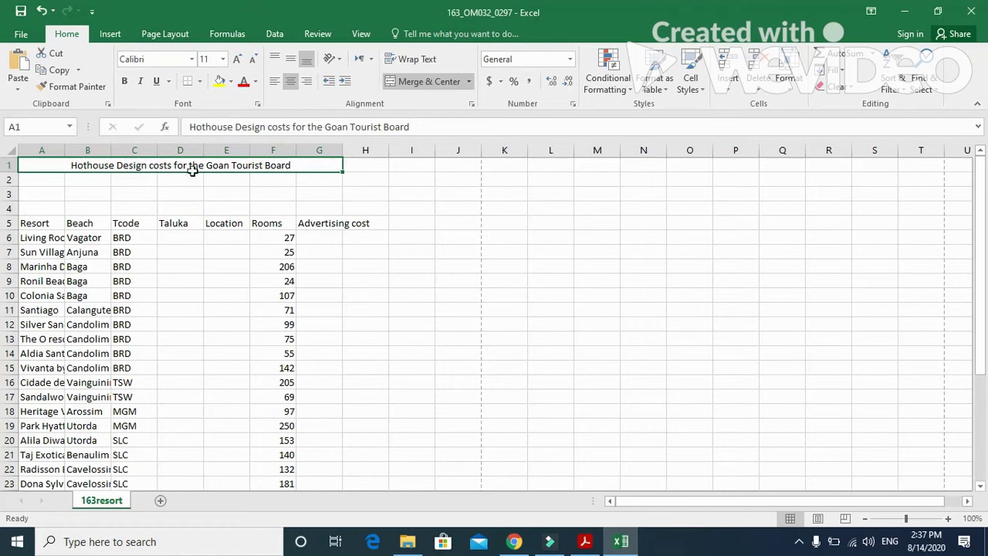
- Make the title text white on a black cell fill
click(255, 81)
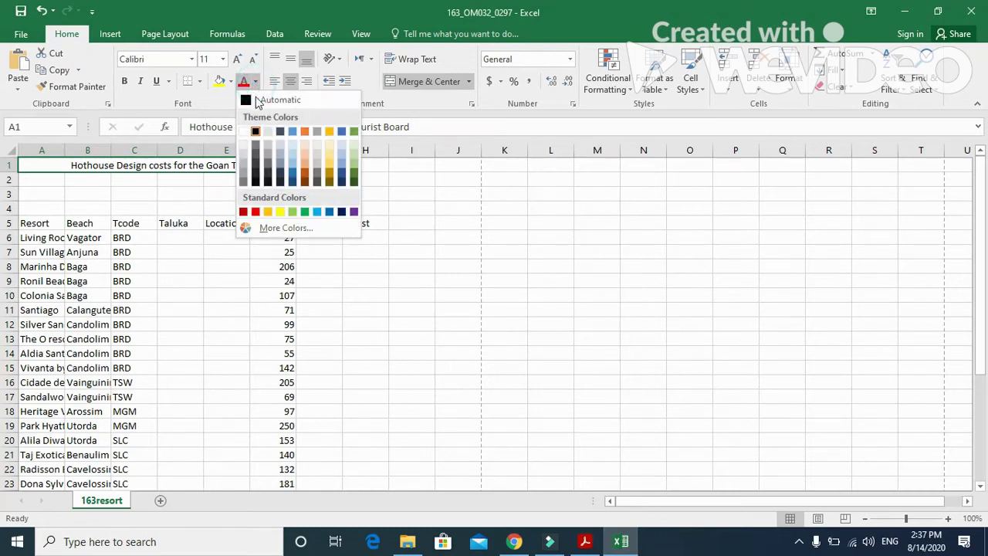
click(243, 131)
click(229, 82)
click(233, 113)
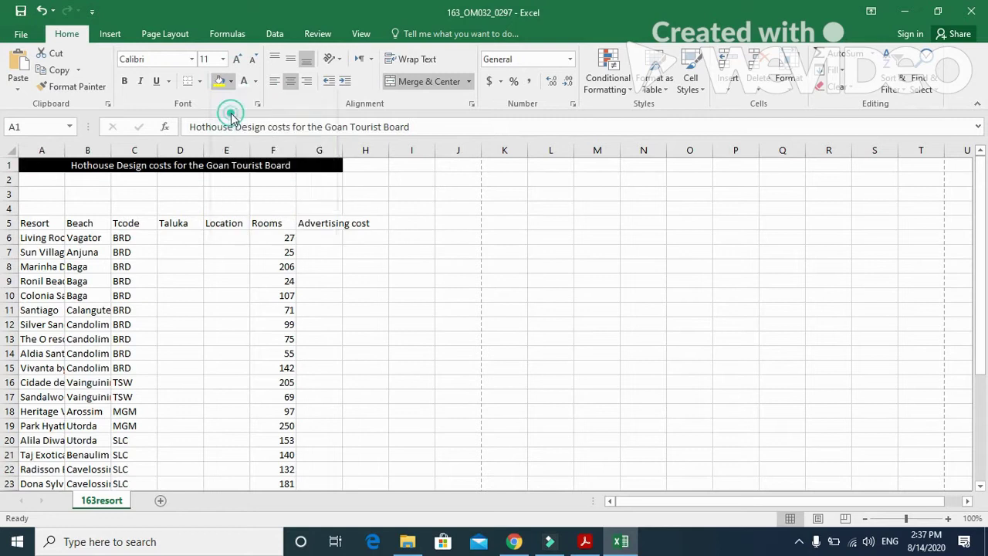
- Set the title font size to 36 and the font to Arial
click(223, 60)
click(207, 254)
click(585, 541)
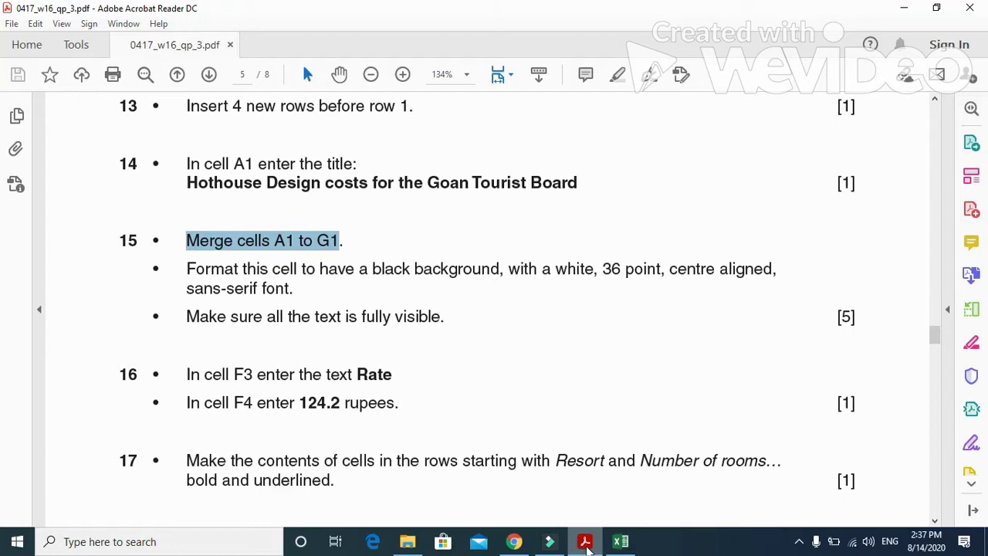
click(620, 541)
click(190, 59)
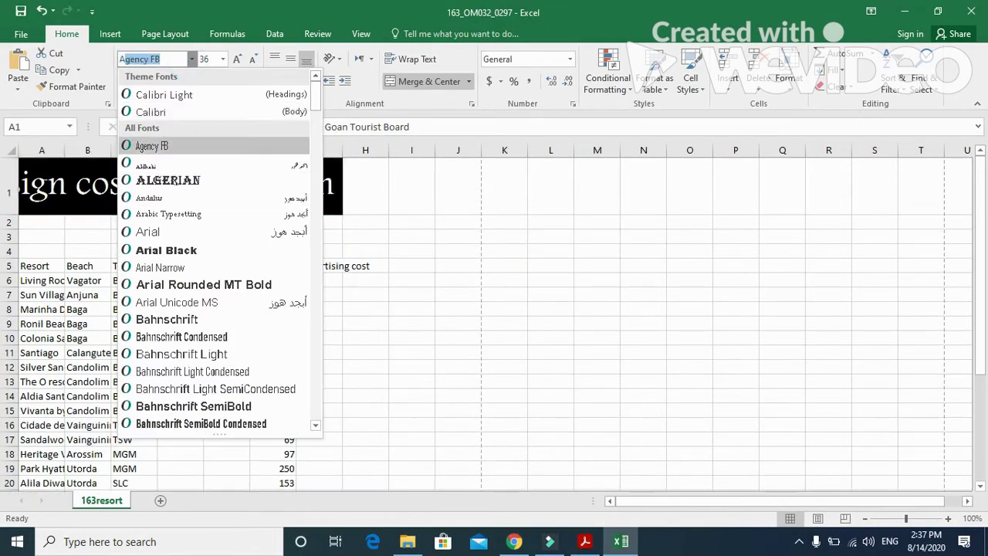
click(168, 233)
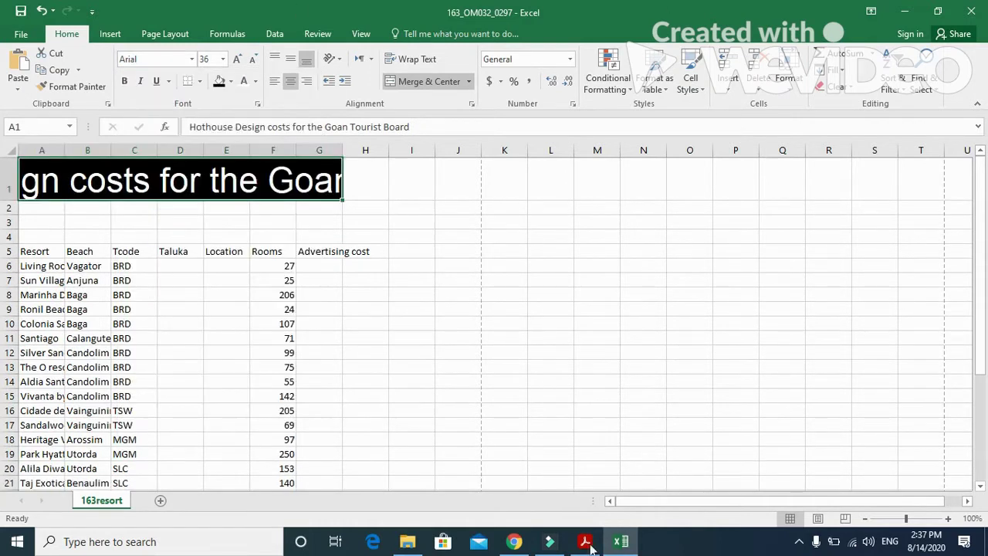
click(594, 542)
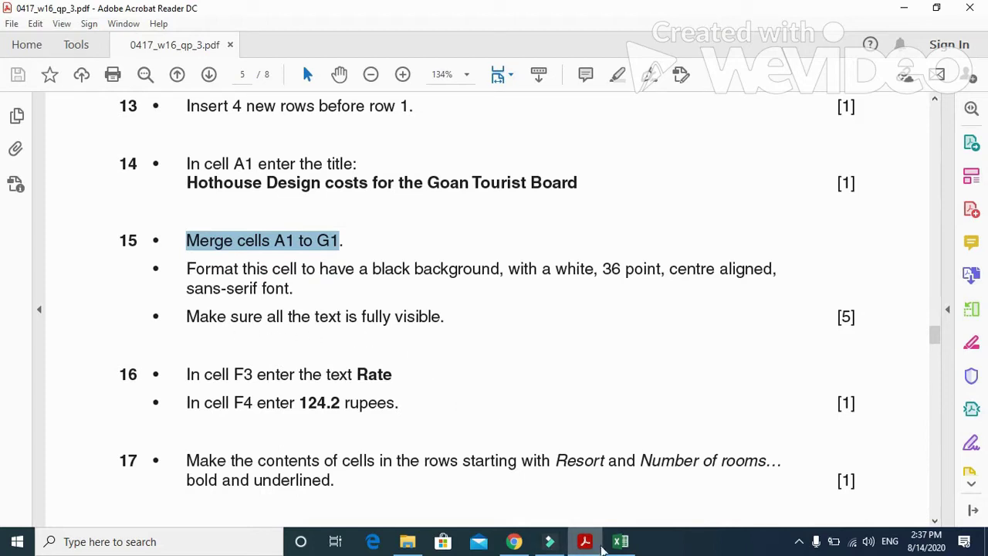
click(620, 541)
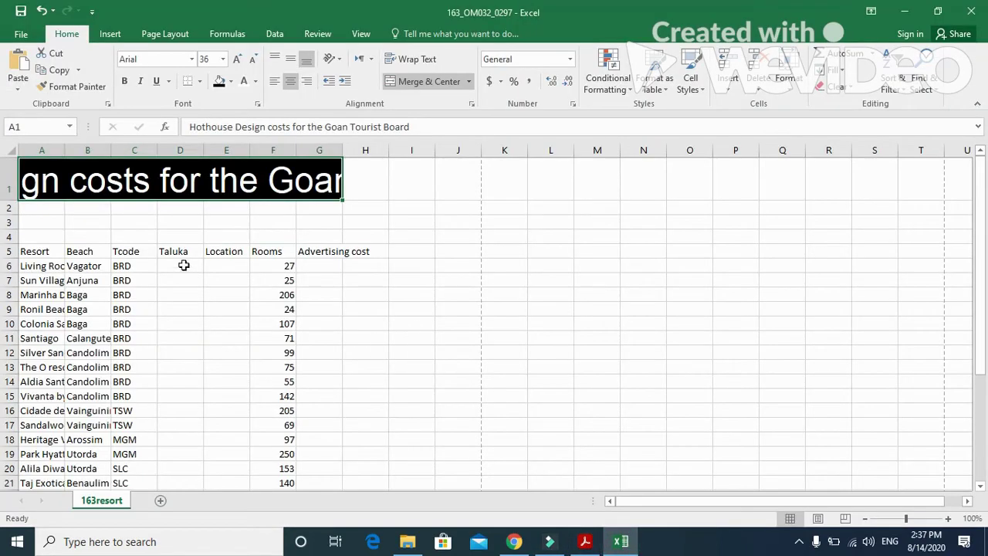
- Auto-fit columns A, B, C and G to their contents
double_click(64, 152)
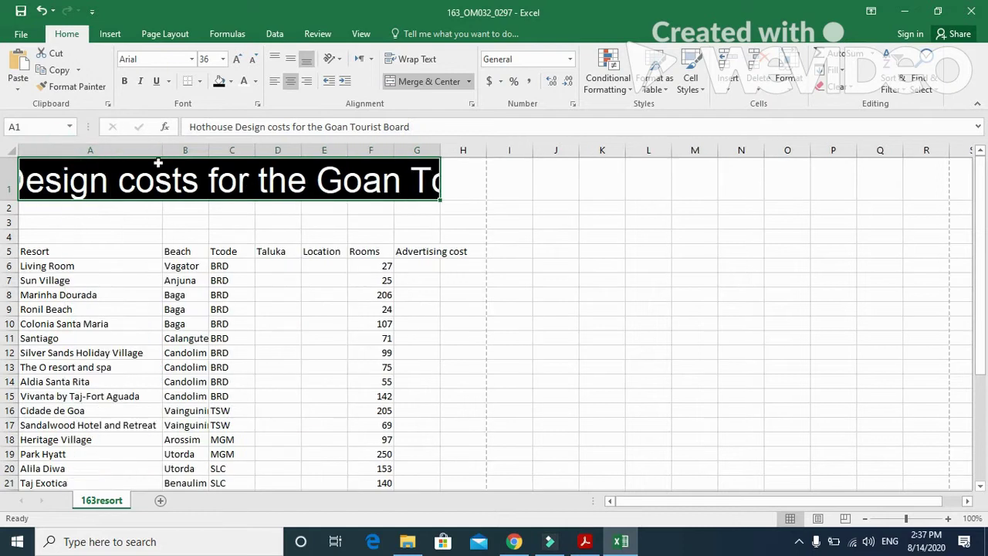
double_click(208, 152)
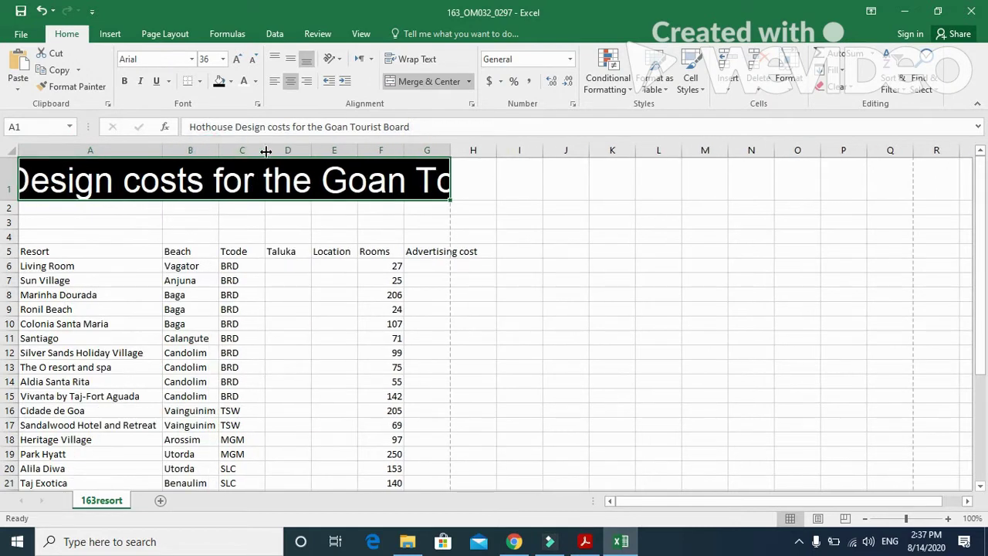
double_click(265, 151)
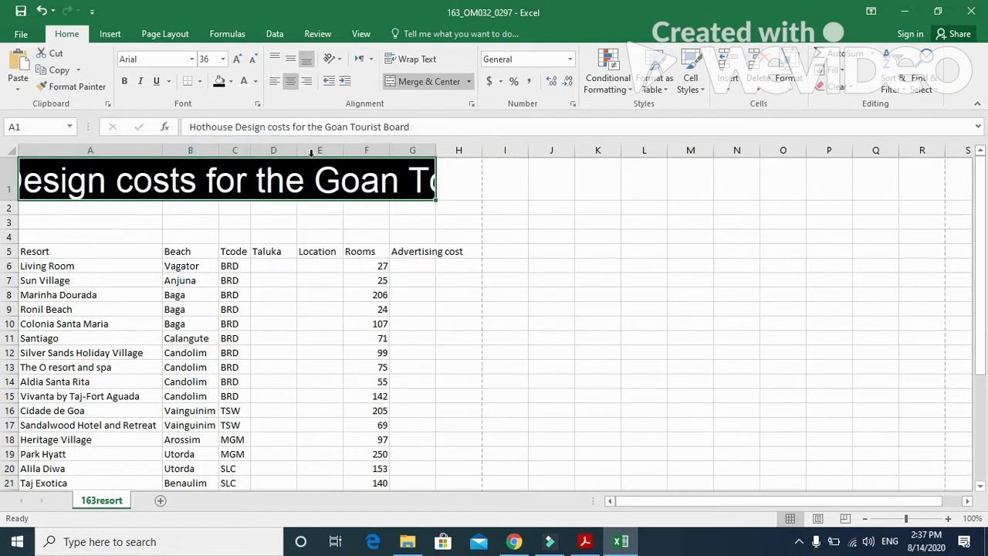
double_click(435, 150)
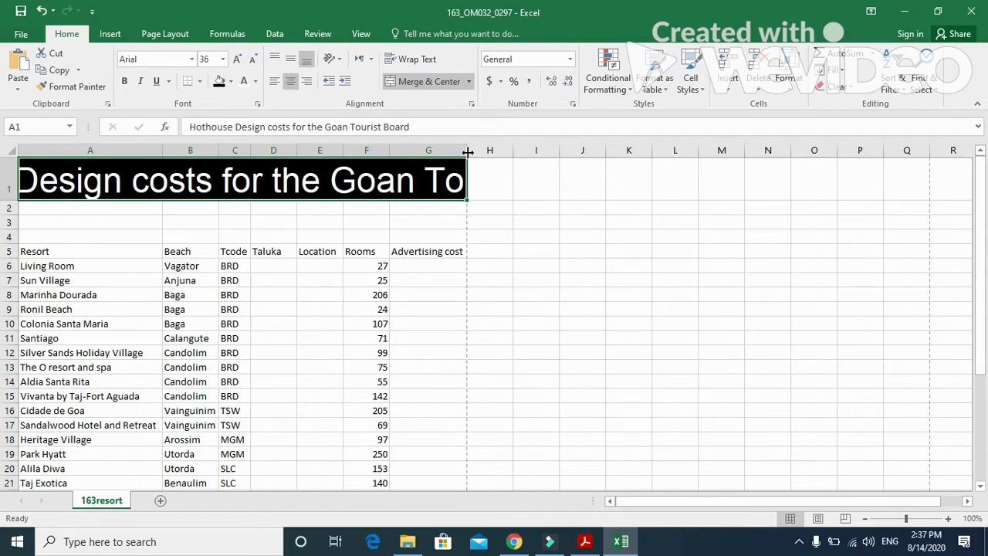
- Drag columns C, F, G, A and B wider so more of the title shows
mouse_move(250, 152)
mouse_down()
mouse_move(272, 152)
mouse_move(244, 153)
mouse_up()
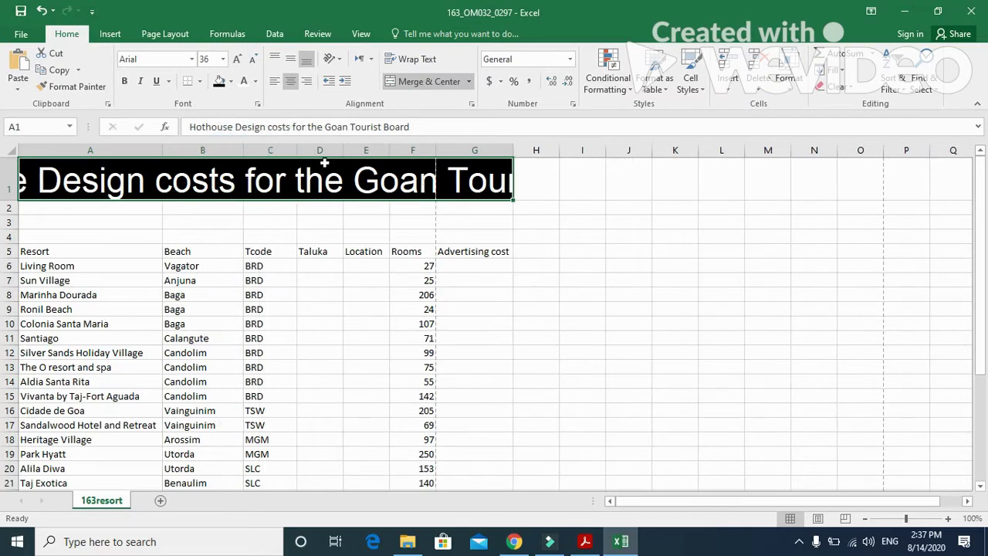
drag(434, 149, 469, 150)
drag(544, 150, 610, 149)
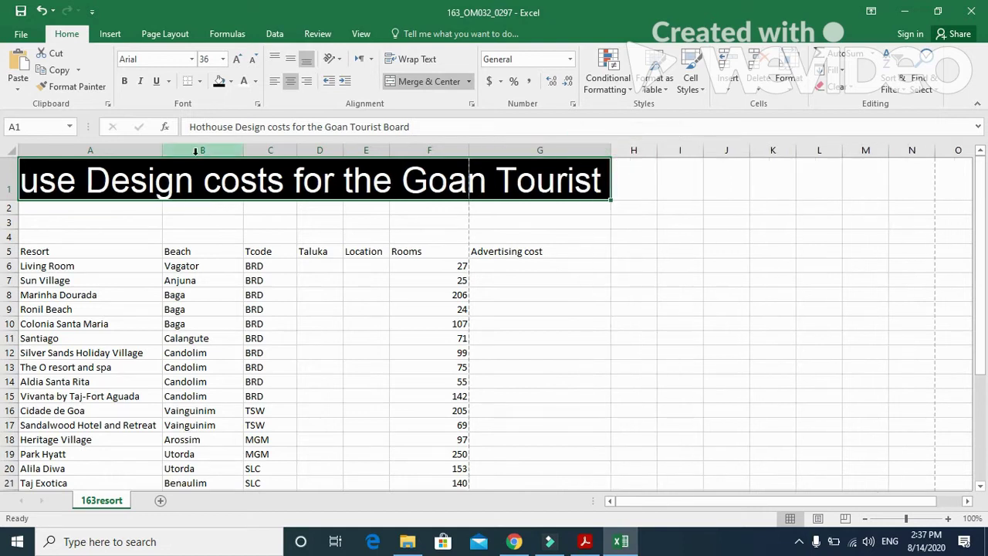
drag(163, 152, 247, 152)
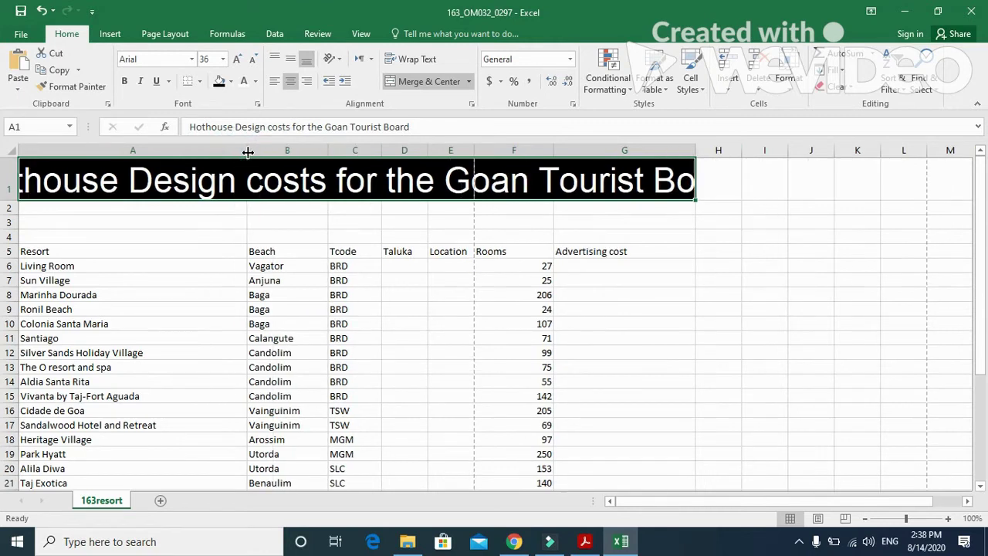
drag(327, 151, 398, 151)
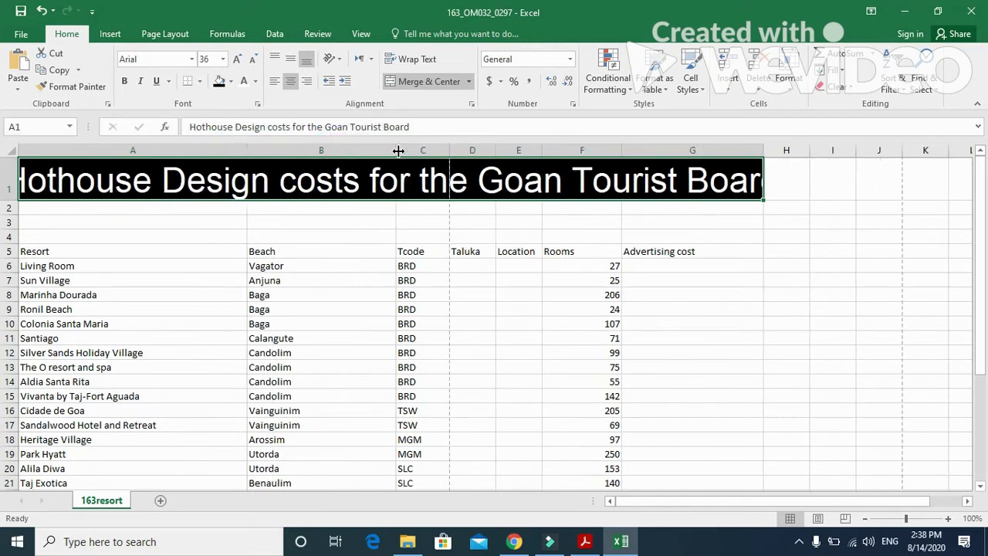
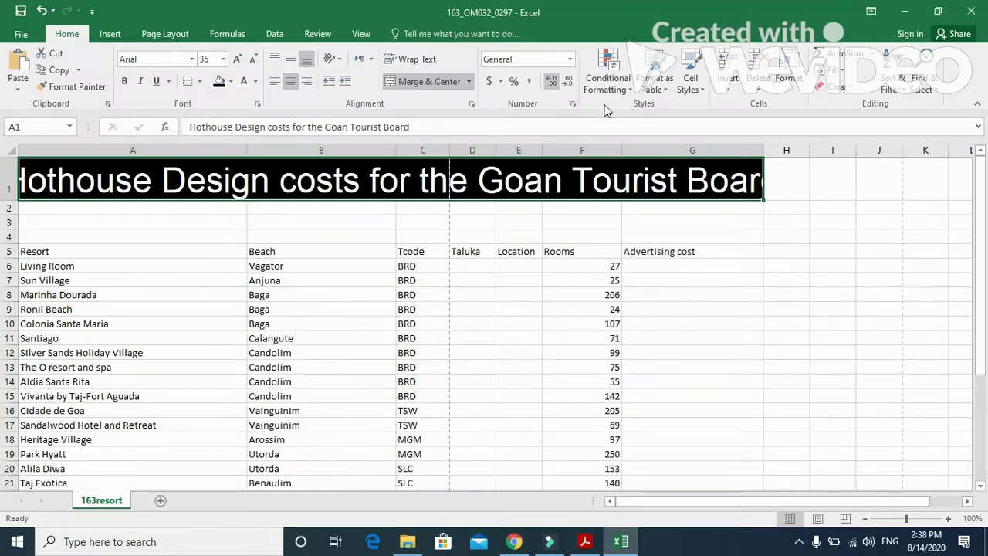
- Widen column D until the whole Hothouse Design title shows, checking it against the question paper
drag(496, 149, 649, 159)
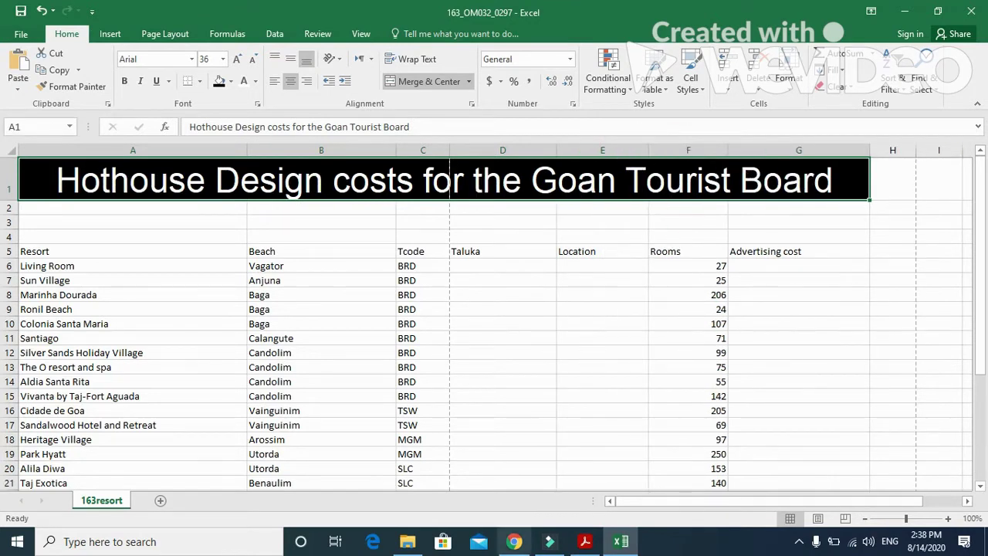
mouse_move(585, 545)
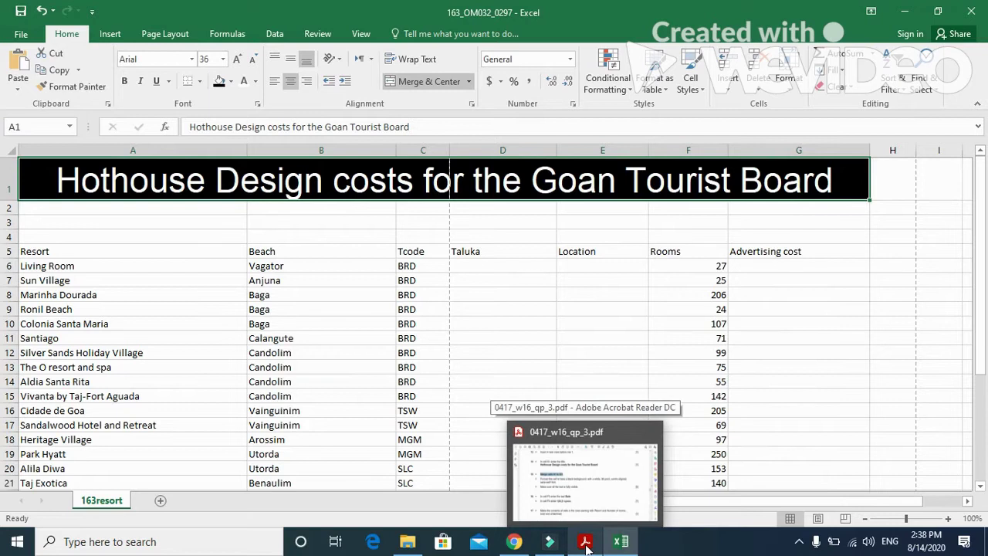
click(585, 545)
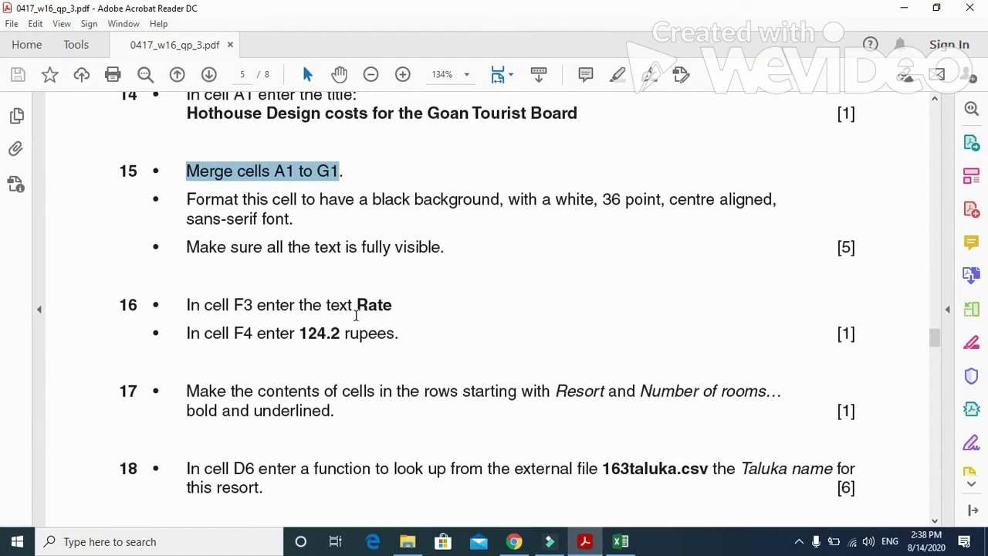
click(620, 541)
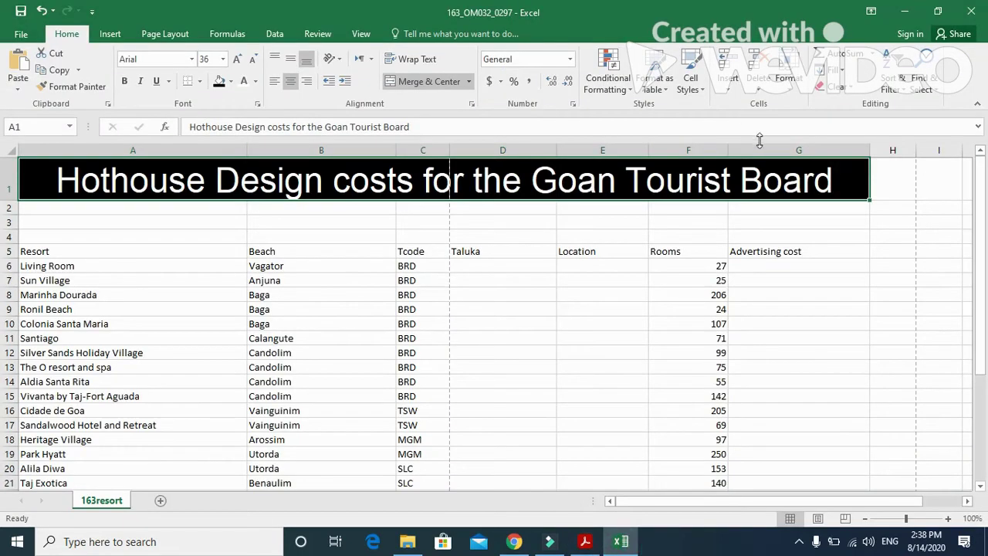
- Enter the label Rate in cell F3
click(706, 222)
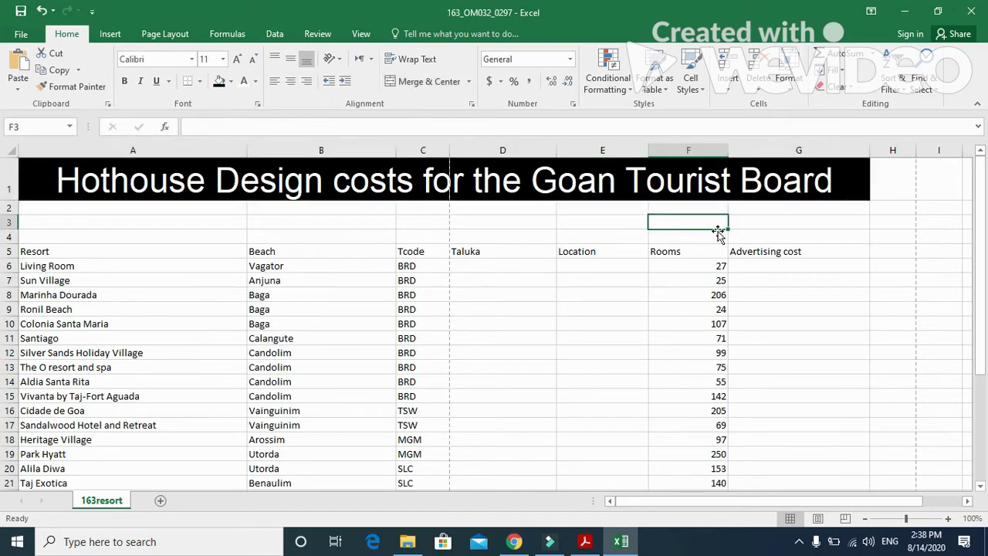
text(Rate)
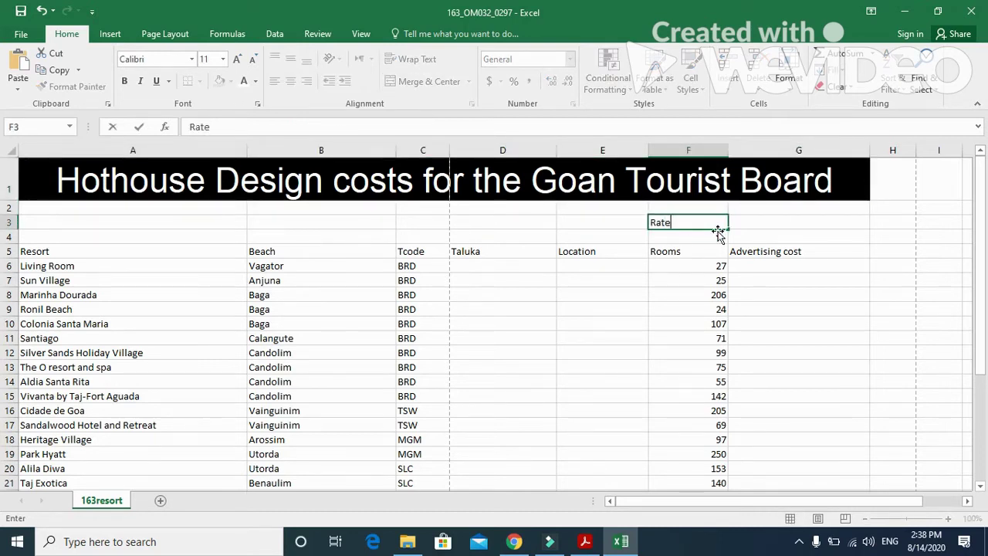
key(Return)
key(alt+Tab)
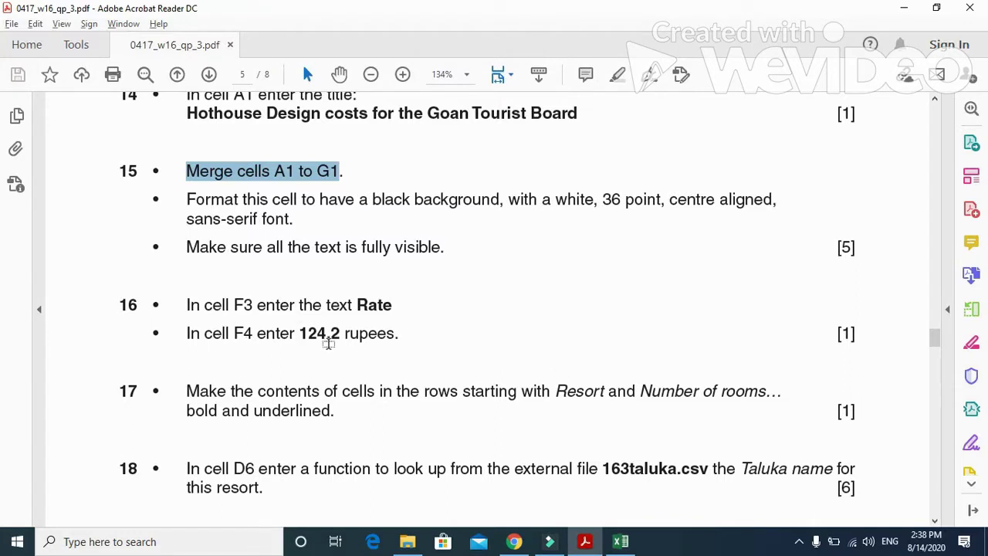
key(alt+Tab)
- Enter the rate value 124.2 in F4 and bring the question paper back
click(764, 223)
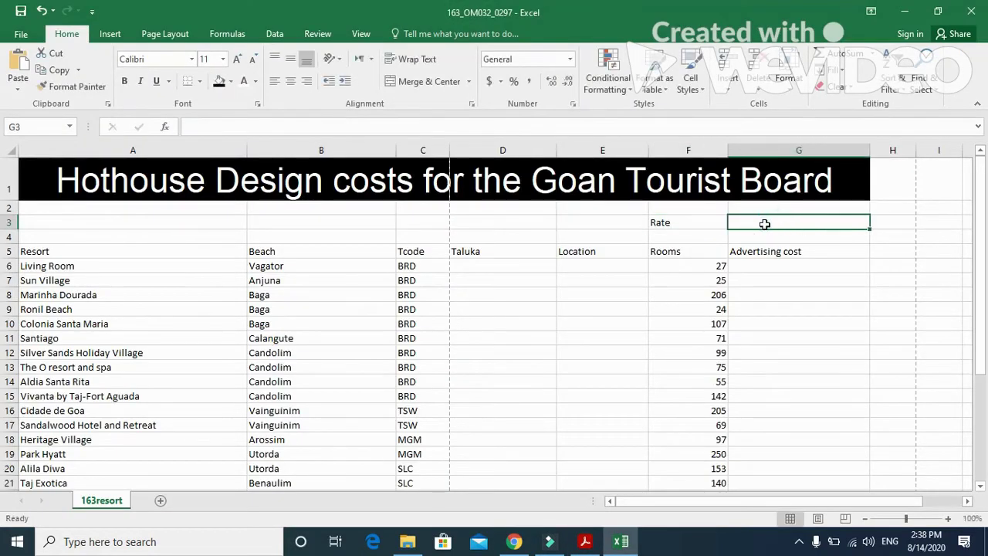
text(1)
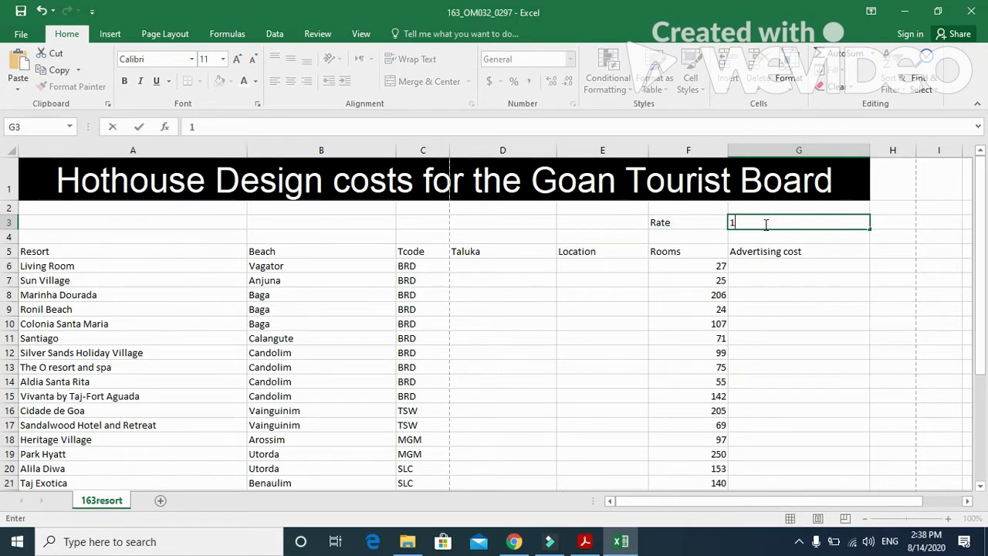
click(701, 238)
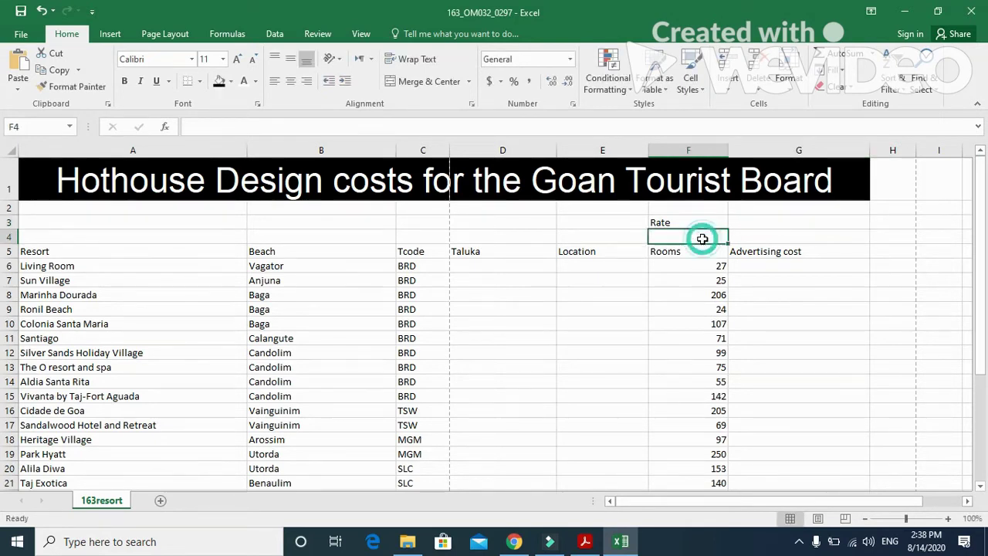
key(alt+Tab)
key(alt+Tab)
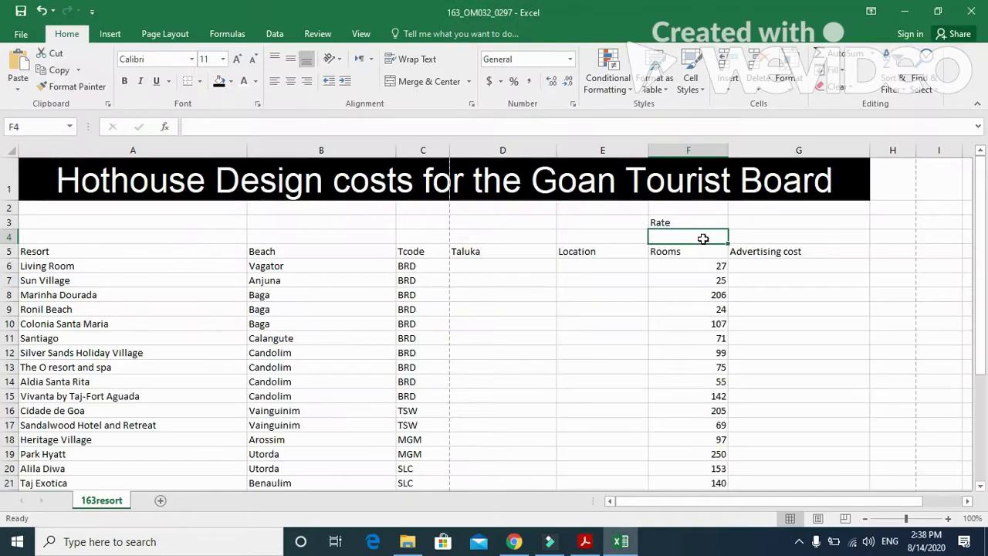
text(124.2)
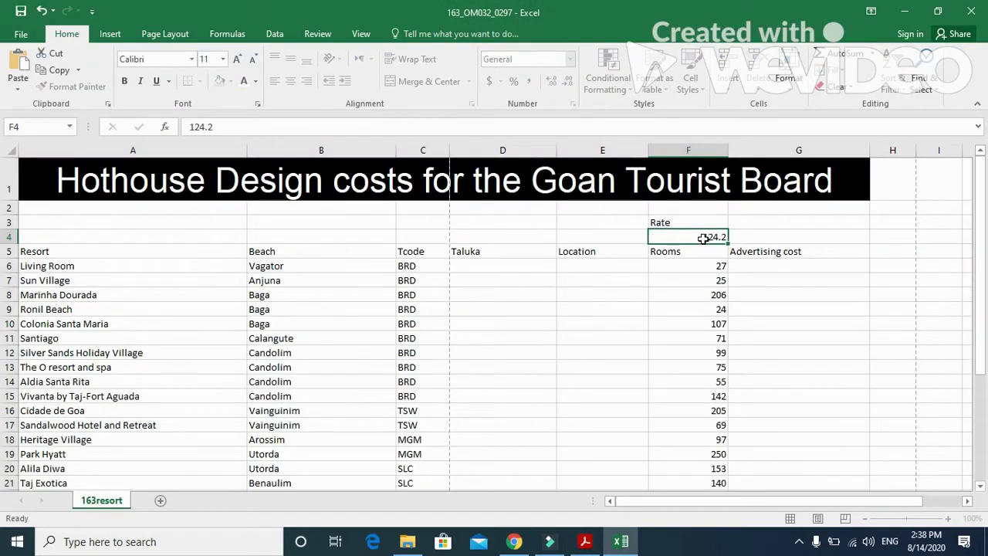
key(Return)
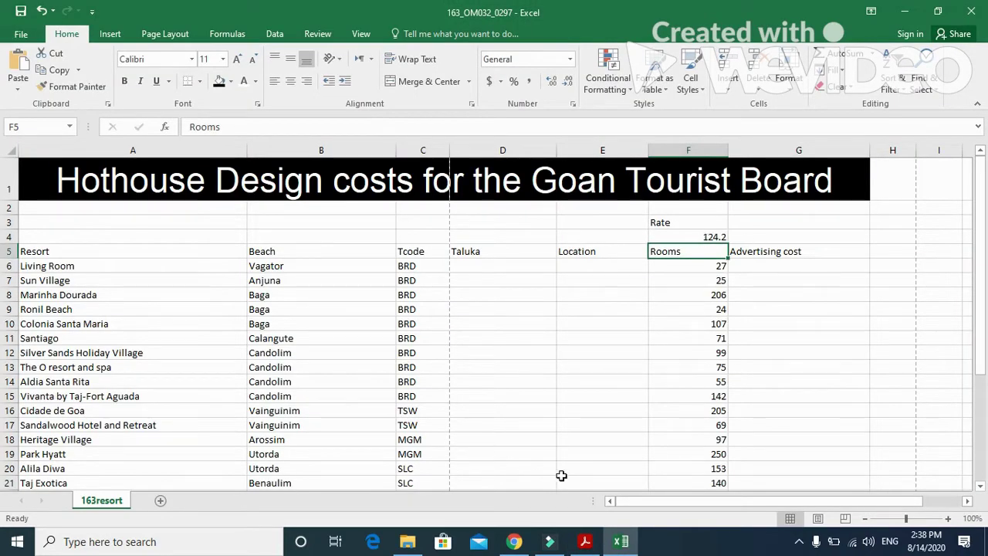
click(584, 542)
scroll(315, 321, down, 3)
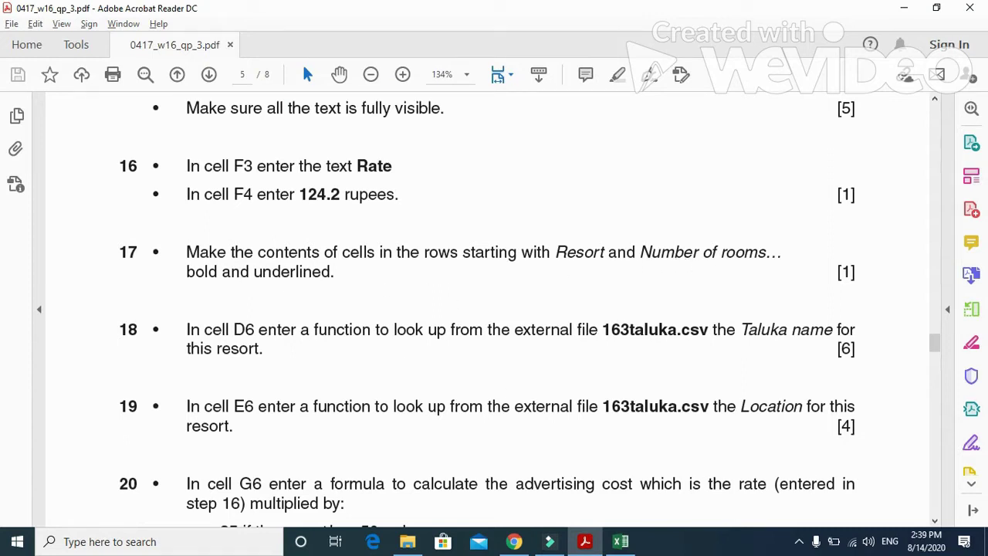
- Compare the question paper with the sheet and scroll down to the rooms-by-location area
click(621, 541)
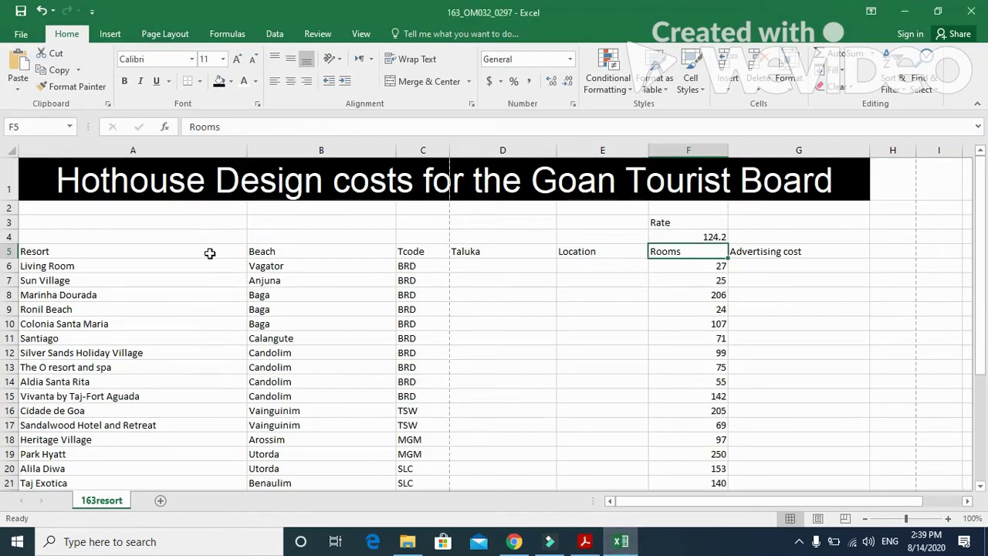
click(584, 542)
click(584, 542)
click(186, 253)
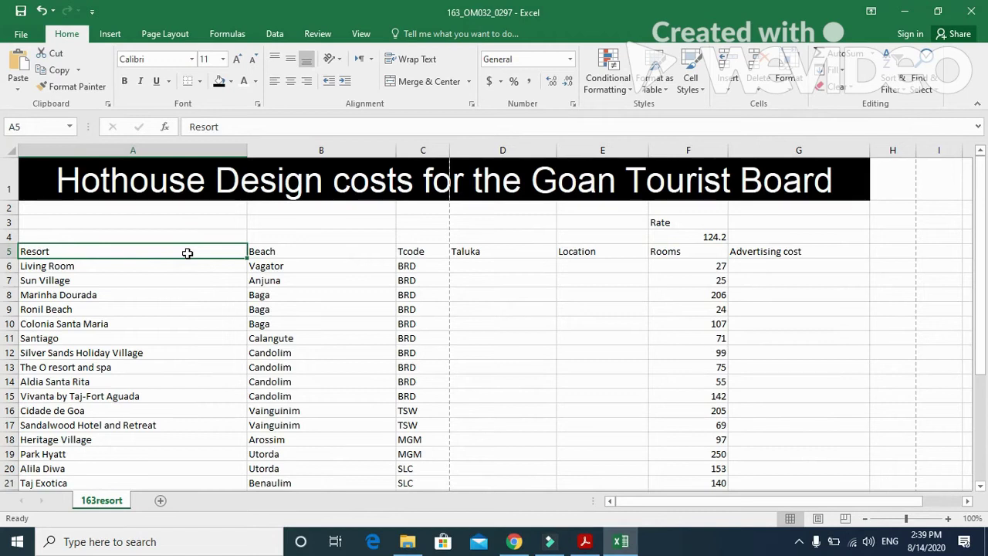
drag(677, 505, 572, 503)
scroll(193, 360, down, 9)
scroll(190, 360, up, 9)
scroll(154, 319, down, 6)
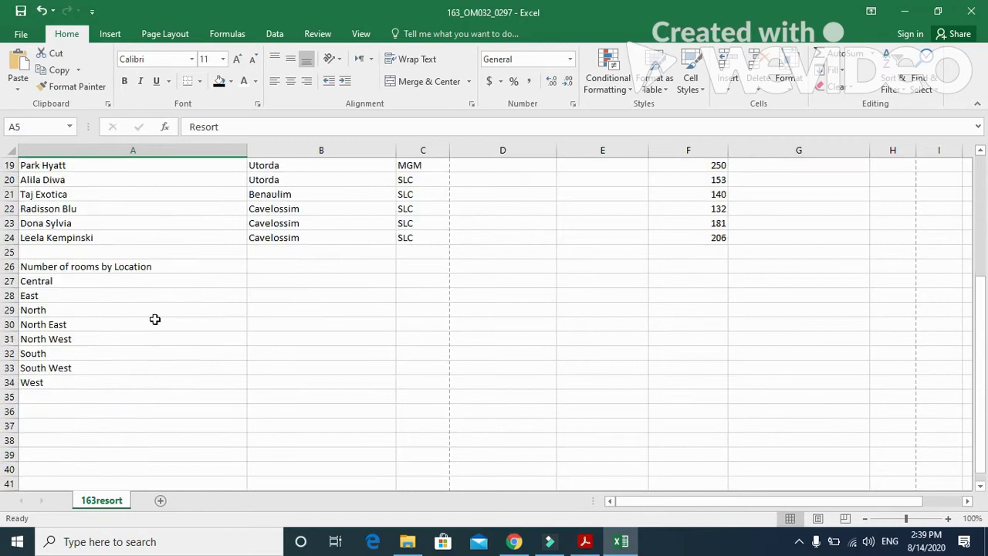
- Make the A26 heading 'Number of rooms by Location' bold and underlined
click(136, 266)
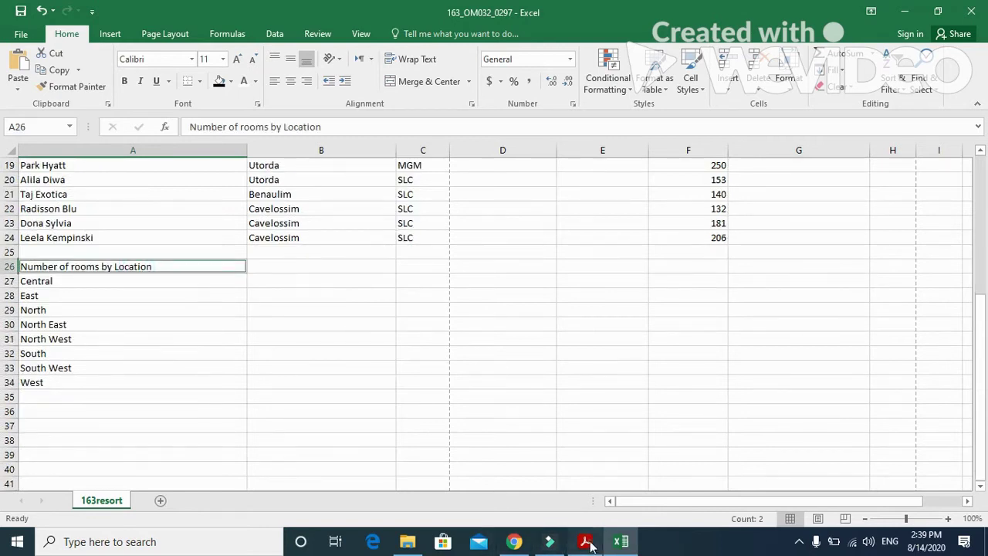
click(585, 543)
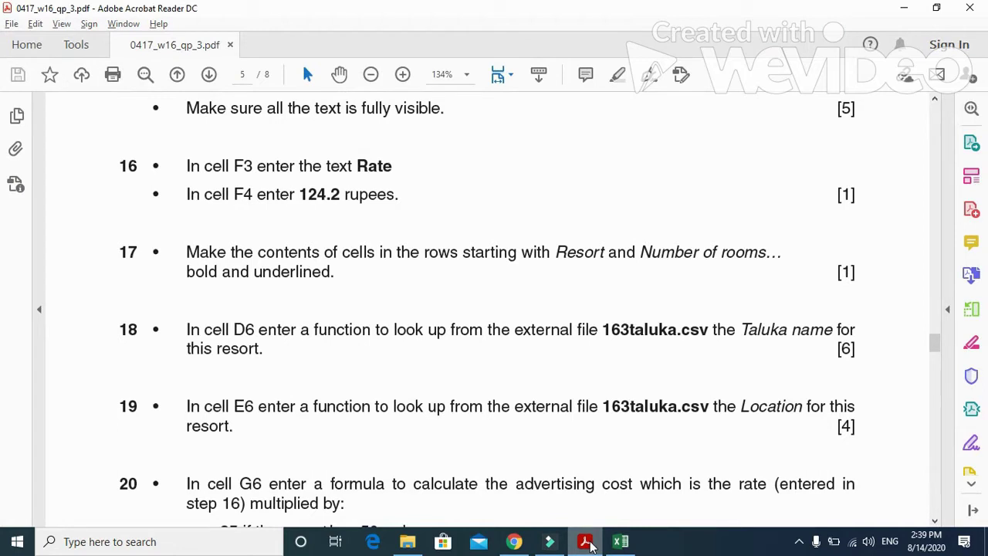
click(586, 542)
click(124, 82)
click(156, 81)
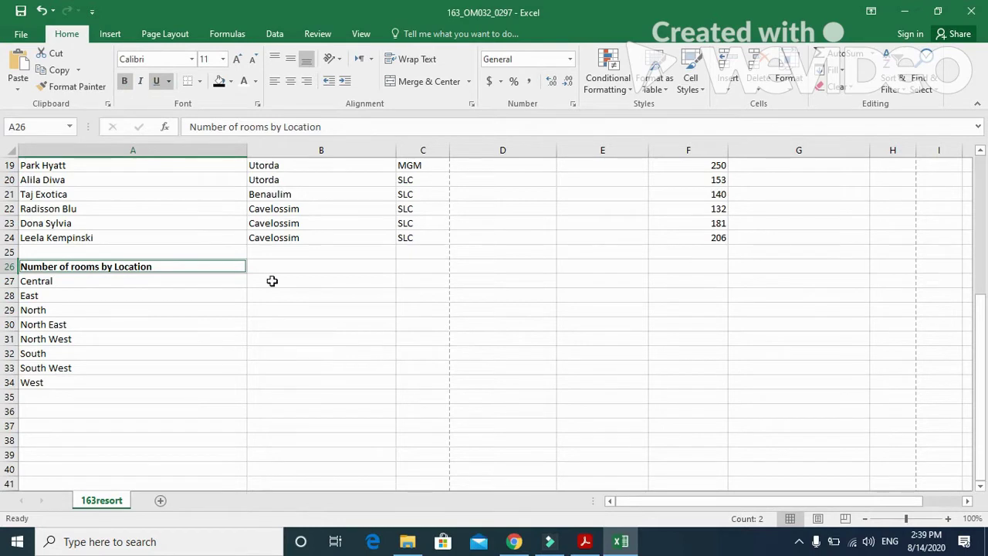
click(201, 324)
click(513, 542)
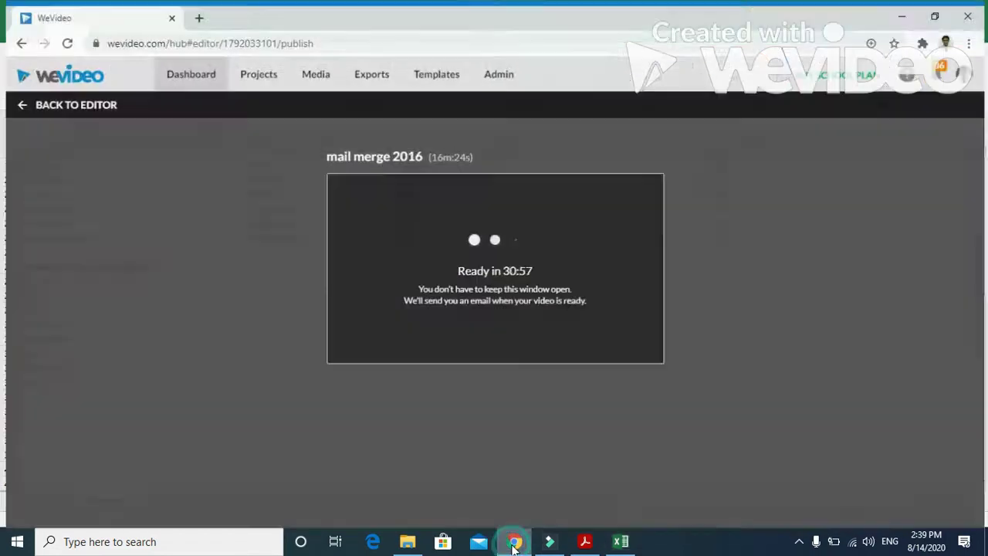
- Highlight question 18's instruction to look up the Taluka name from 163taluka.csv
click(586, 543)
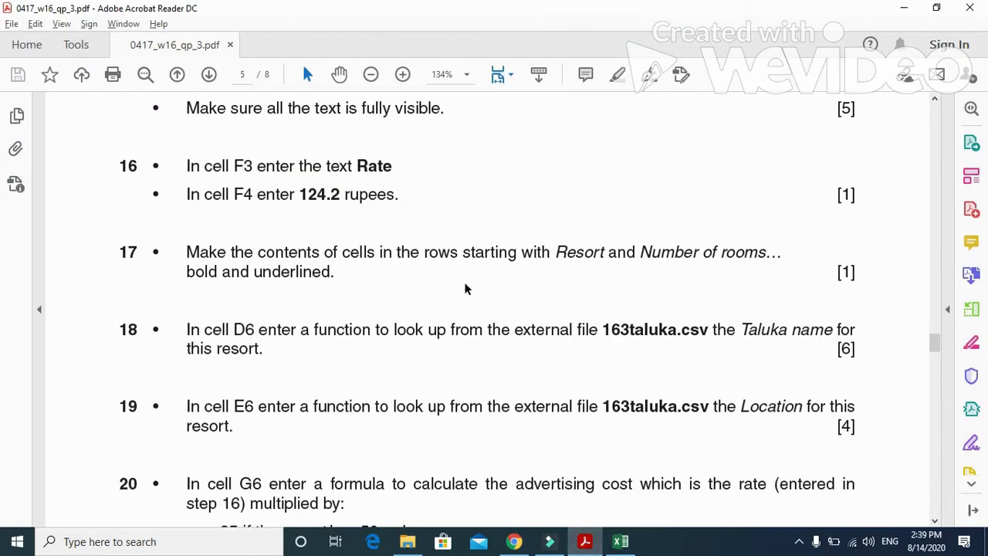
scroll(432, 306, down, 2)
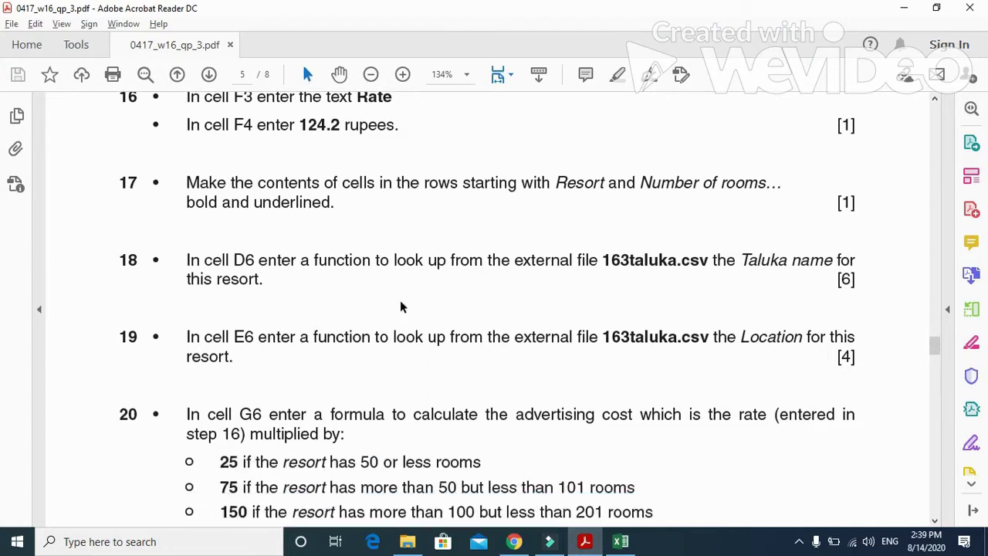
drag(190, 261, 603, 270)
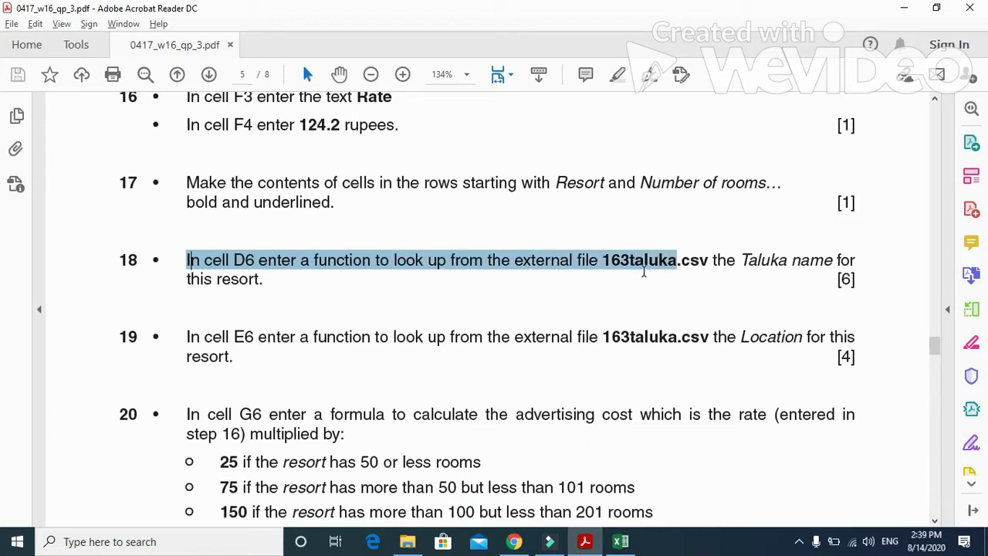
drag(672, 272, 750, 271)
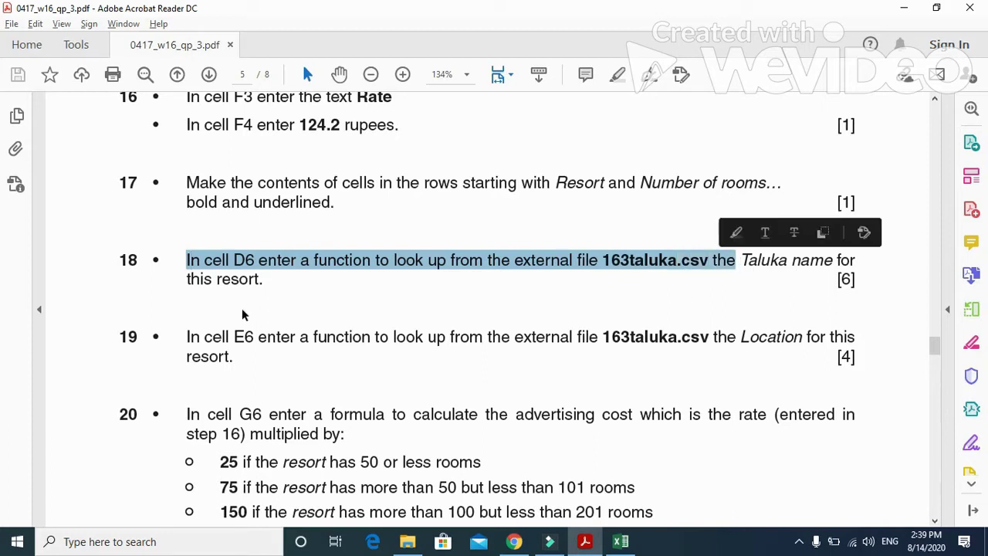
- Open the 163taluka file from the task folder and return to the resort sheet at D6
click(408, 541)
click(390, 216)
double_click(390, 216)
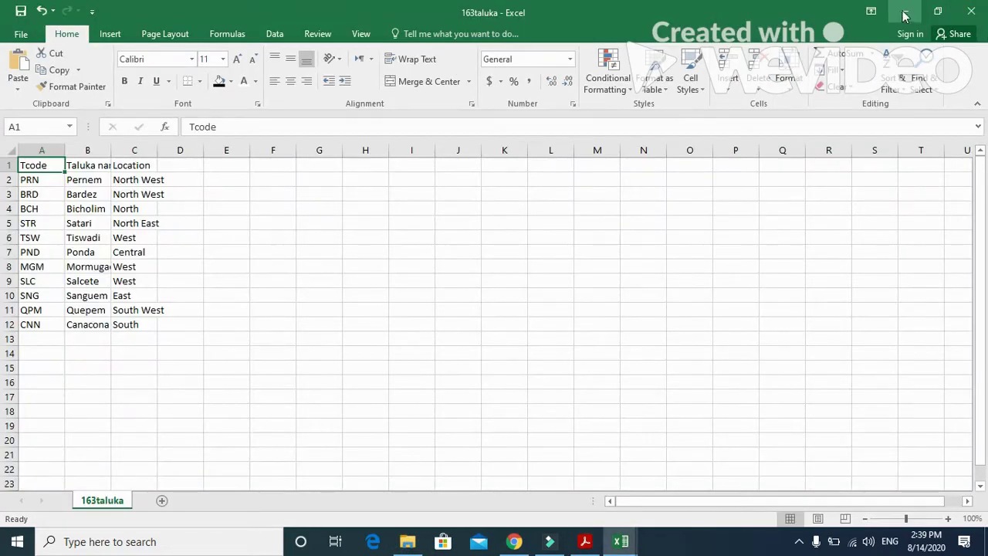
mouse_move(628, 540)
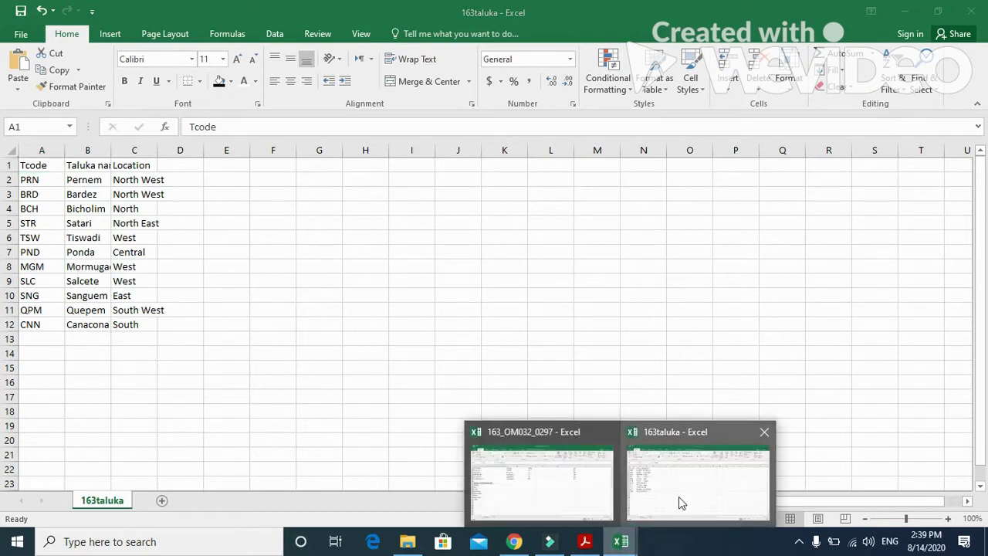
click(572, 486)
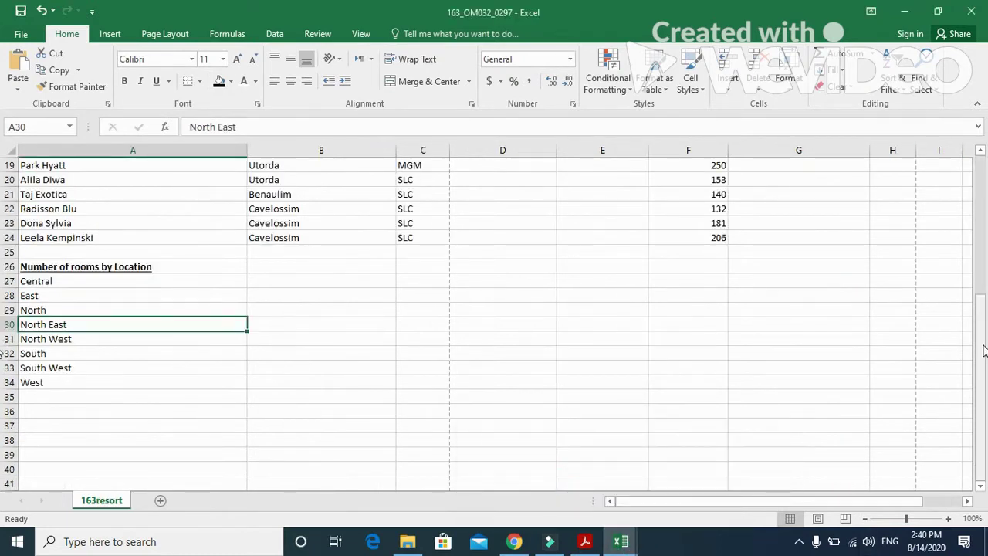
drag(980, 471, 978, 340)
click(502, 263)
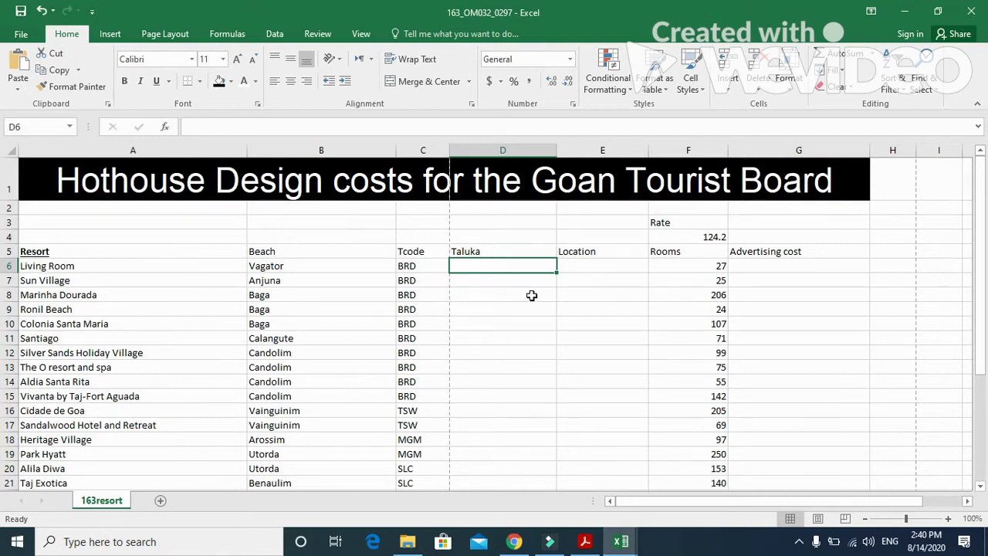
- Enter =VLOOKUP(C6,163taluka!$A$2:$B$12,2,FALSE) in D6 so it shows Bardez
click(586, 543)
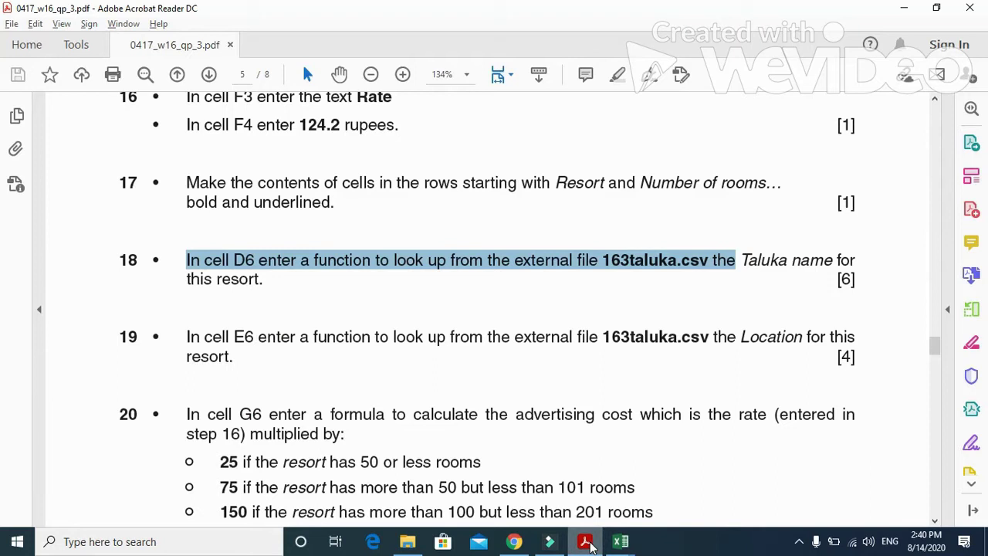
click(587, 543)
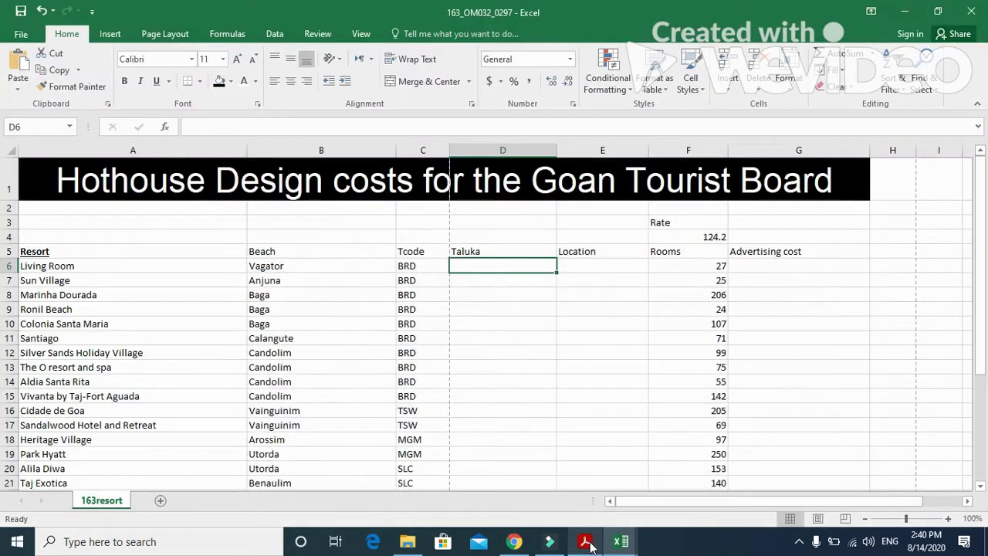
text(=)
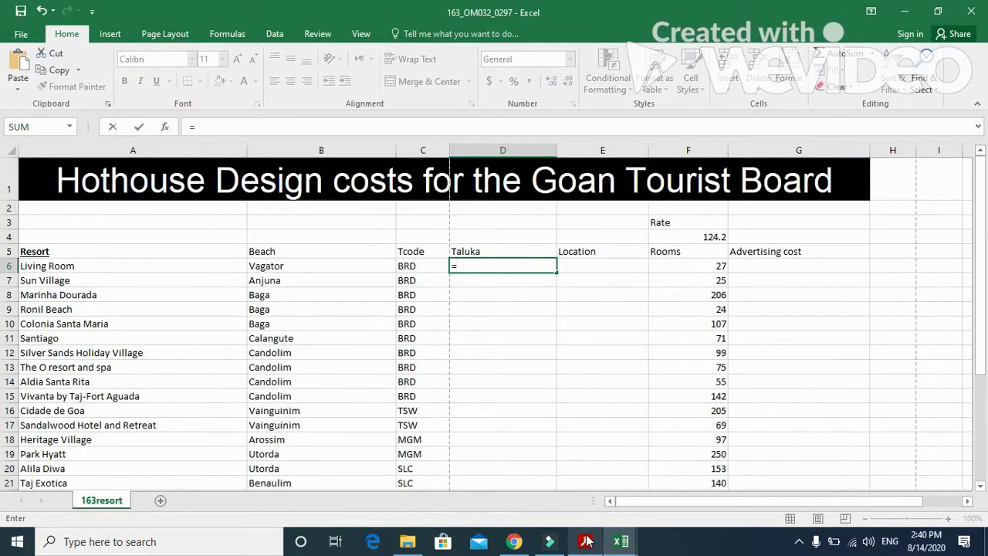
text(vlooku)
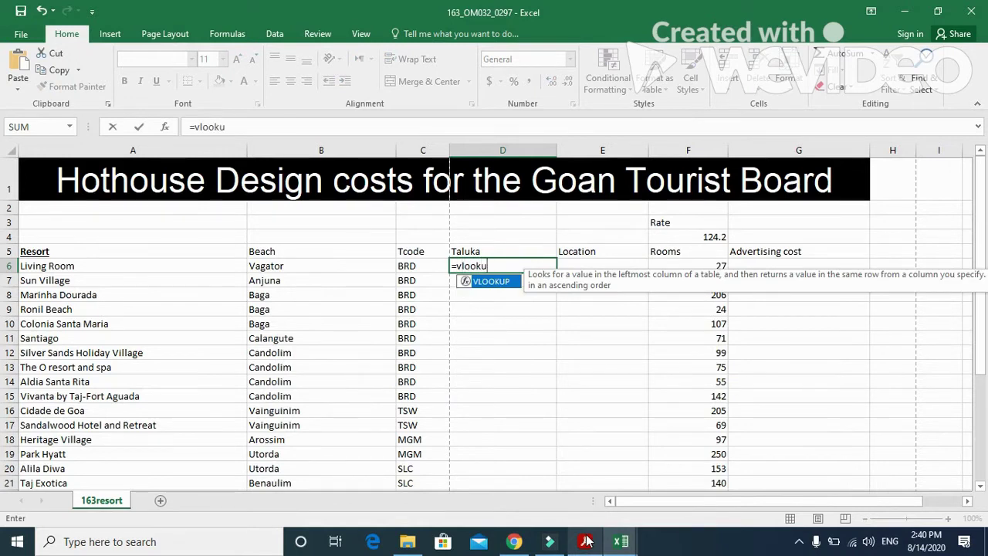
text(p()
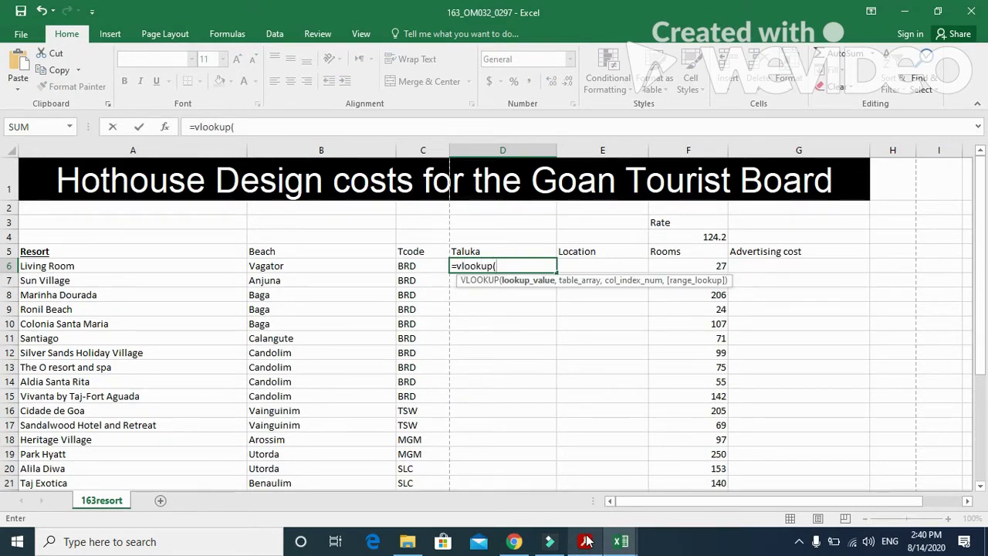
click(426, 267)
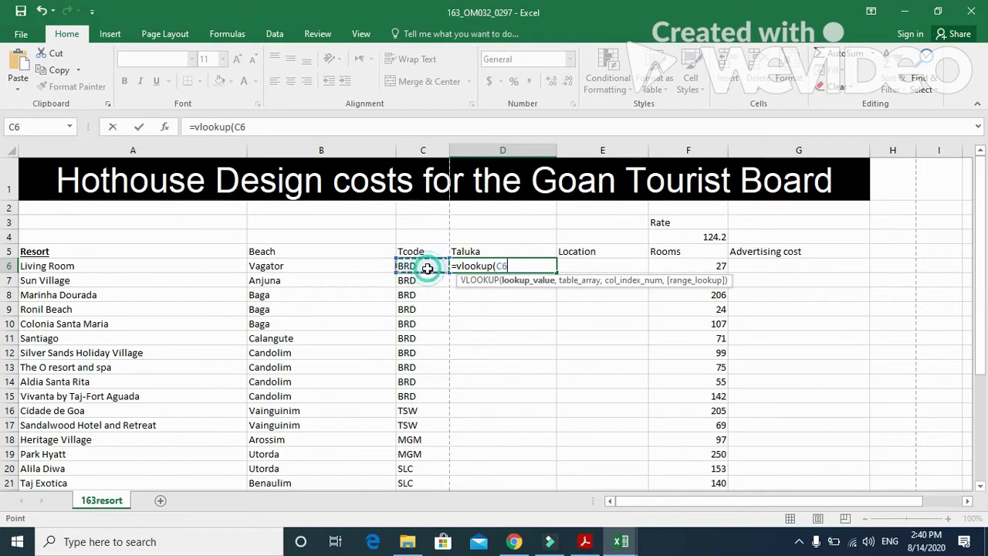
text(,)
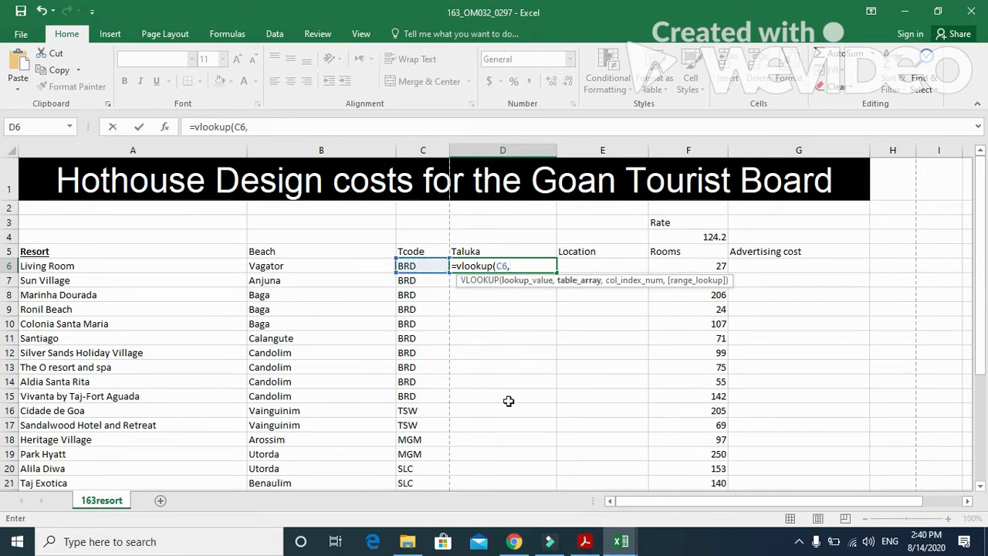
mouse_move(623, 543)
click(667, 486)
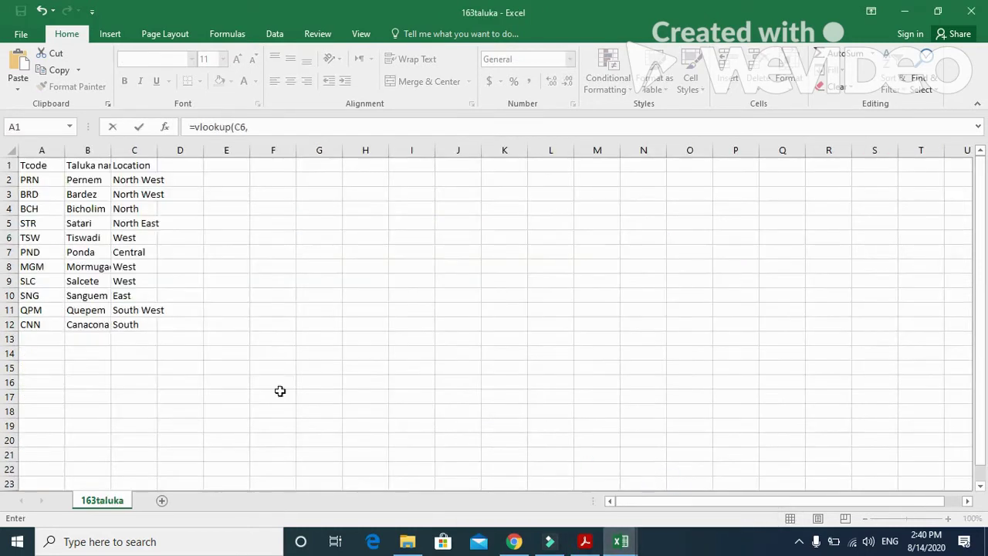
drag(36, 179, 82, 321)
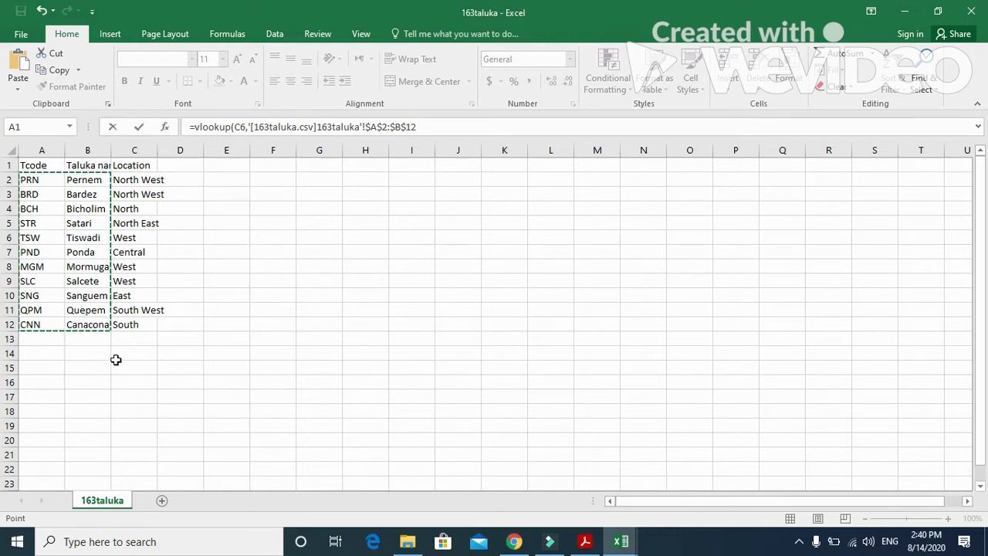
text(,)
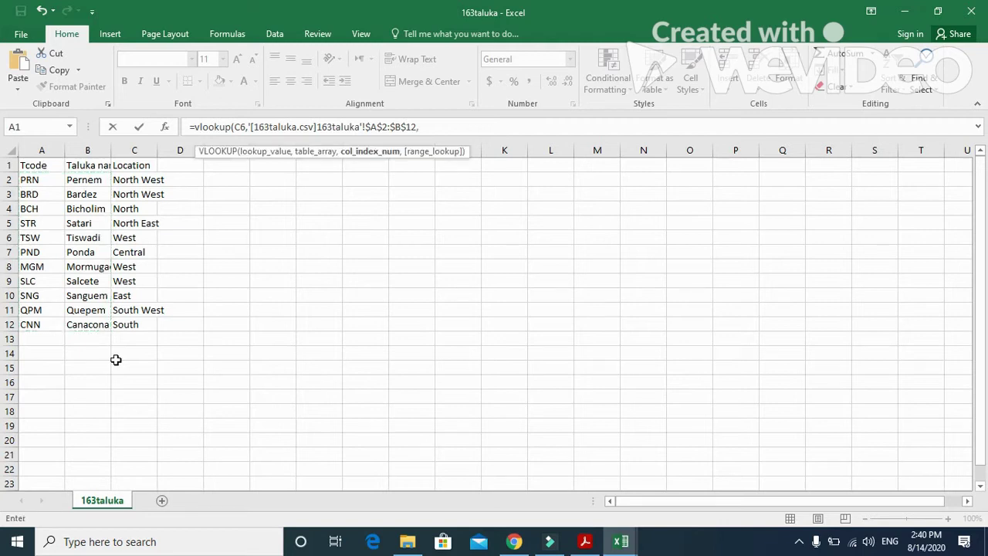
text(2,fa)
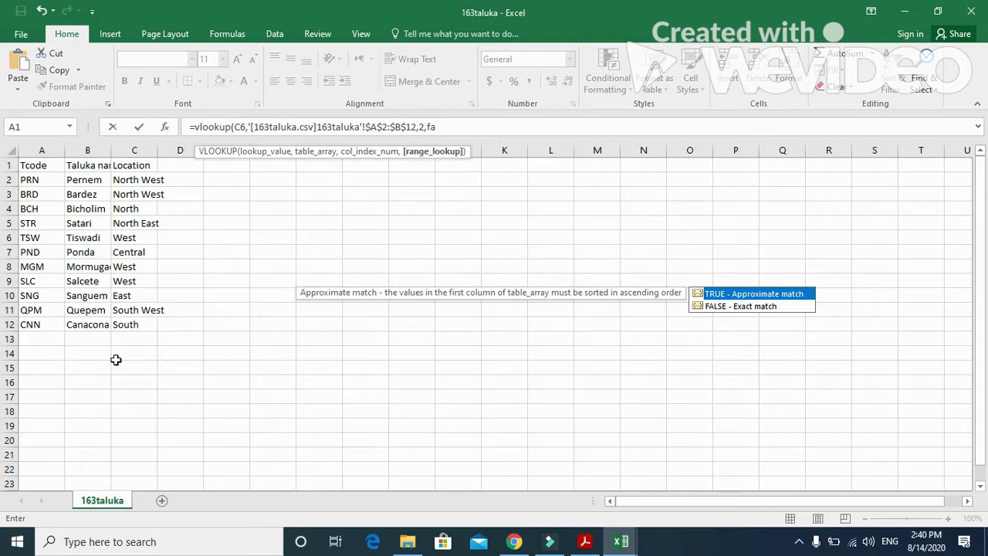
text(lse))
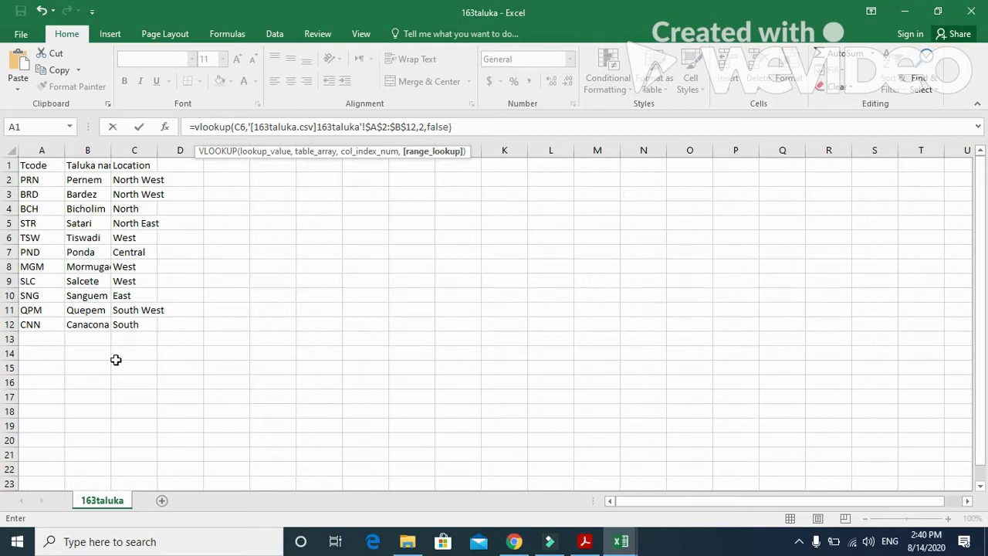
key(Return)
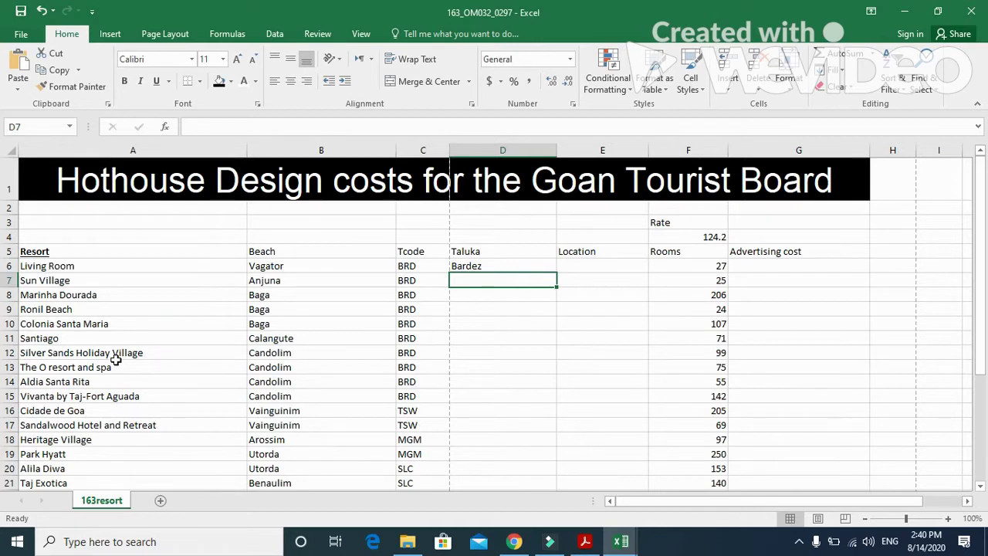
- Check the question paper, then return to the resort sheet to edit cell E6
click(584, 541)
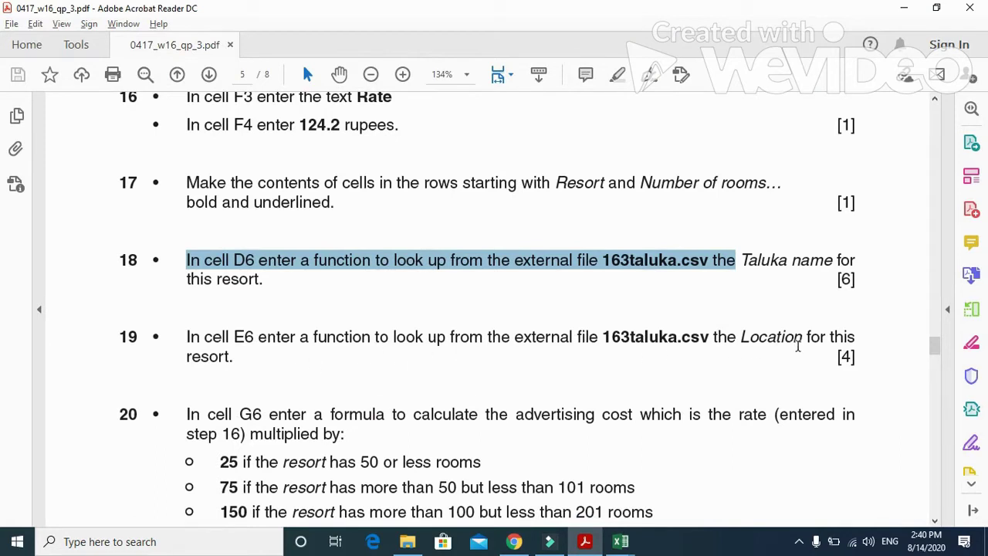
mouse_move(623, 546)
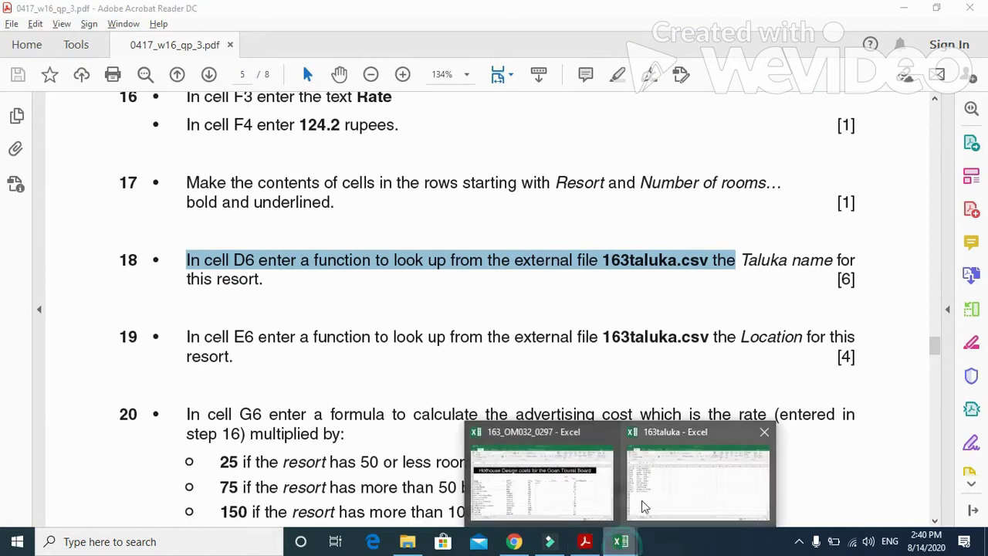
click(575, 478)
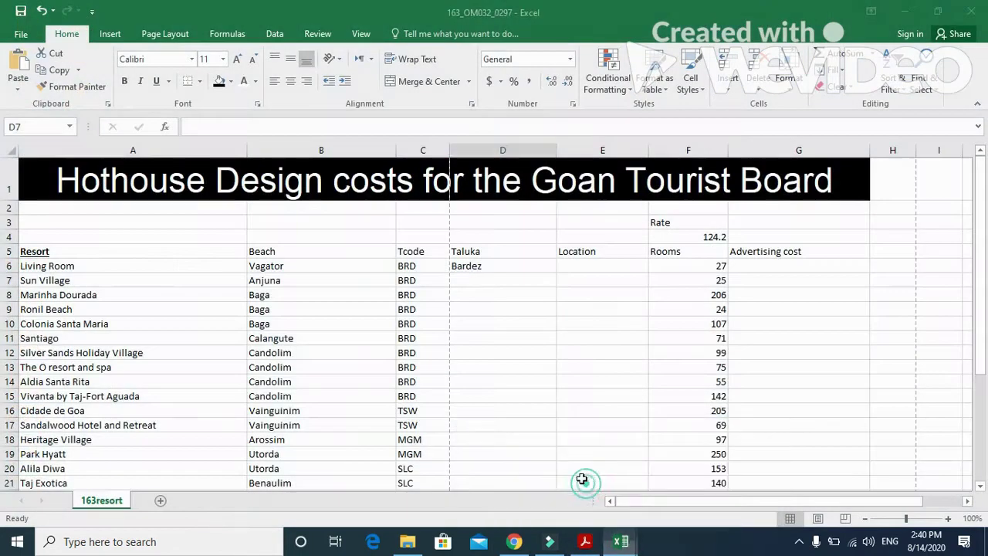
click(594, 265)
double_click(599, 264)
- Enter =VLOOKUP(C6,163taluka A2:C12,3,FALSE) in E6 so it returns North West
text(=vlook)
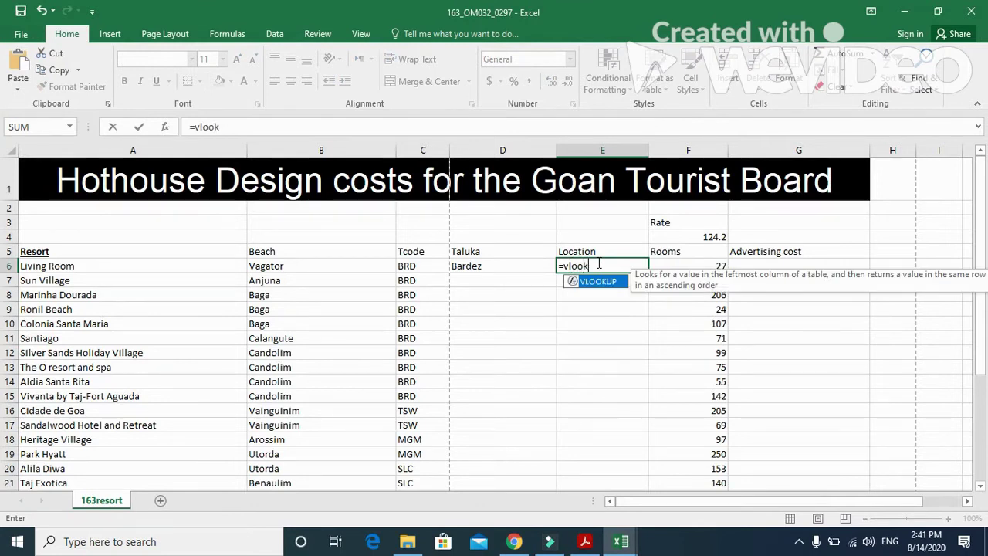
text(up()
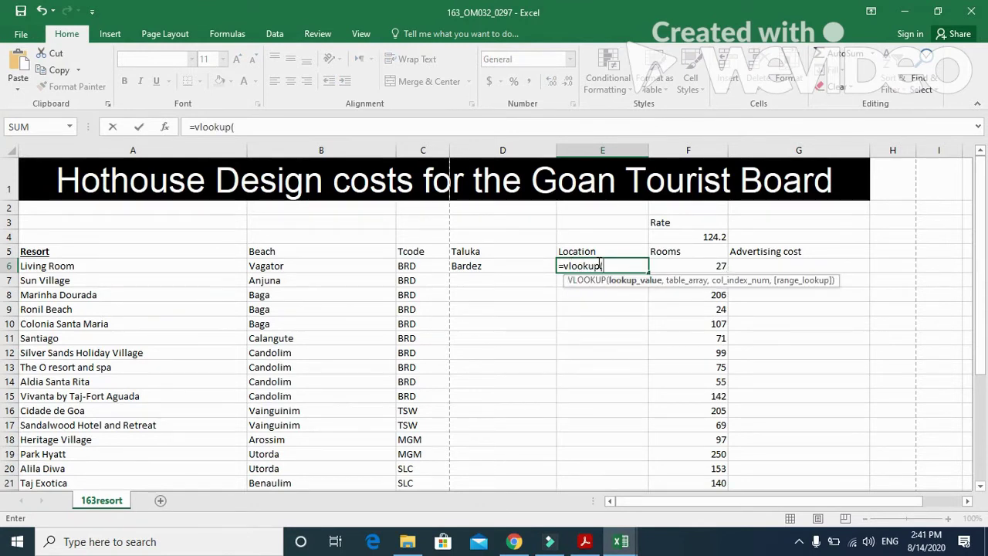
click(444, 265)
text(,)
mouse_move(620, 541)
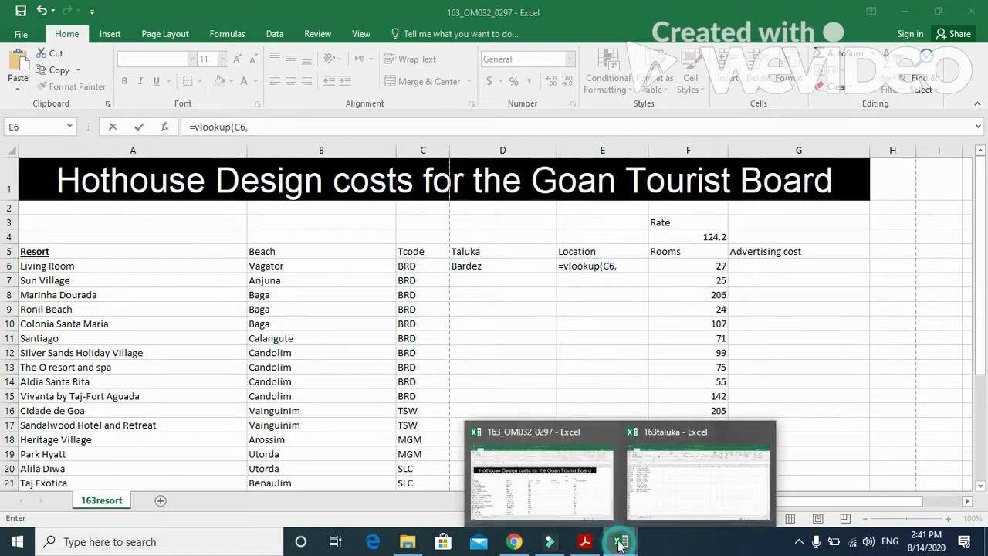
click(645, 497)
drag(48, 183, 137, 325)
text(,3,)
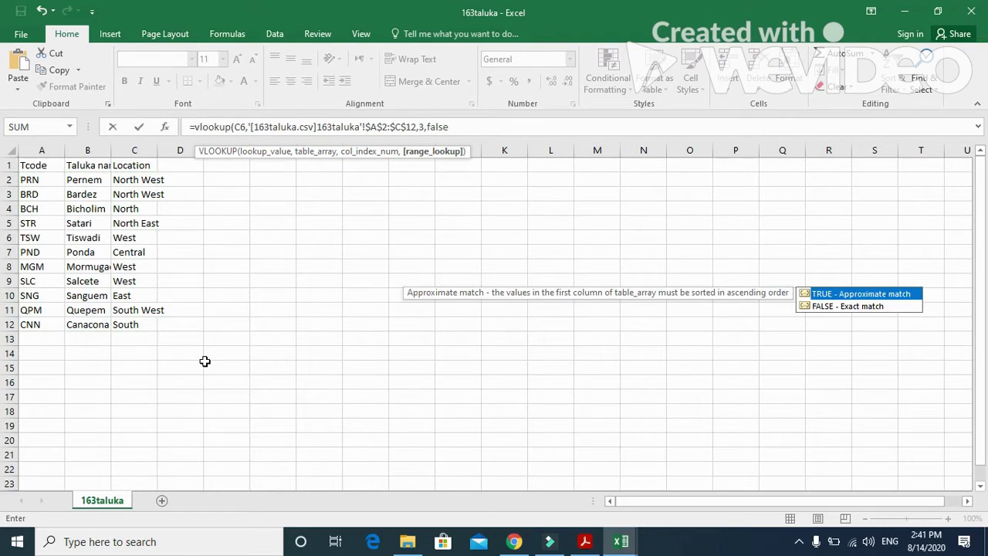
text(false)
key(Return)
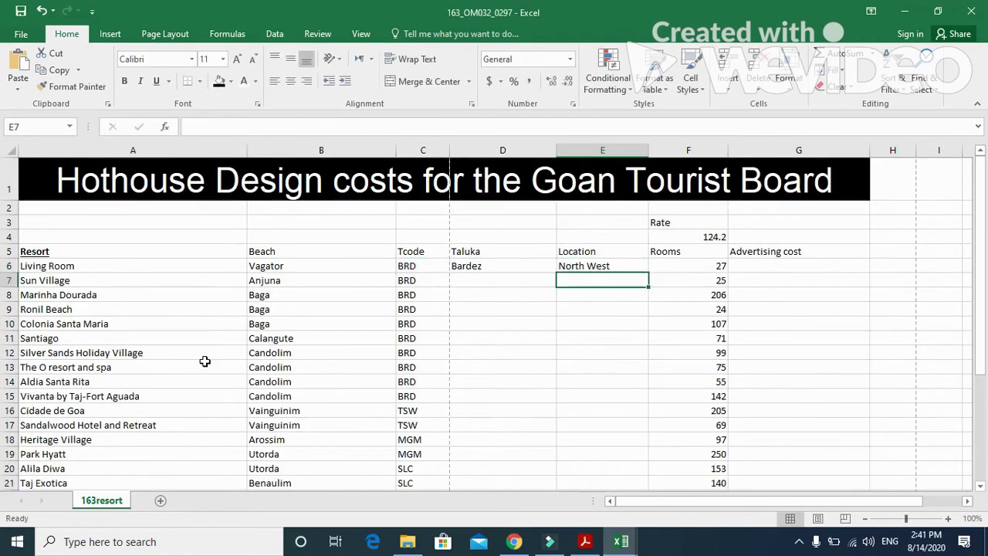
click(585, 541)
scroll(501, 461, down, 4)
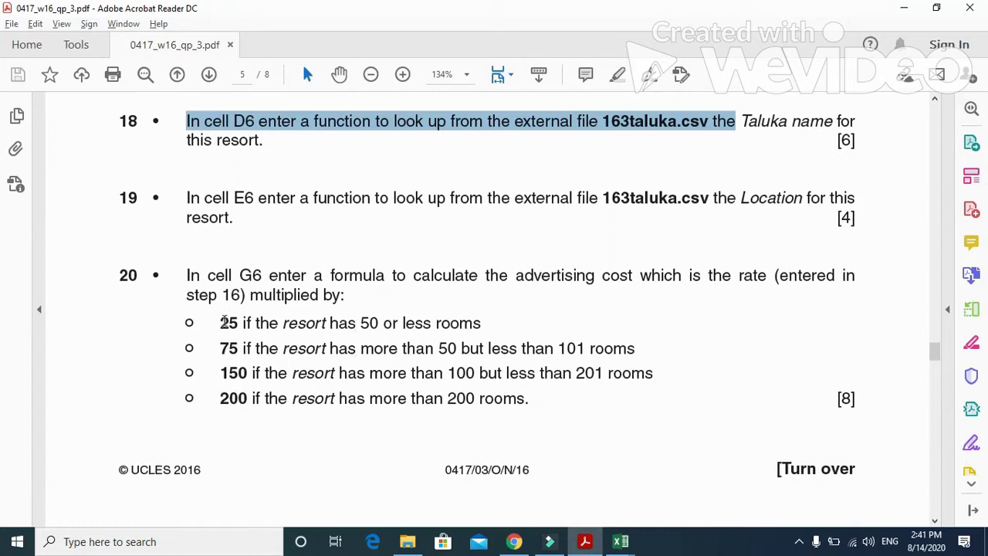
- Highlight question 20's instruction and its 25, 75, 150 and 200 room-band multiplier rules
drag(185, 276, 703, 296)
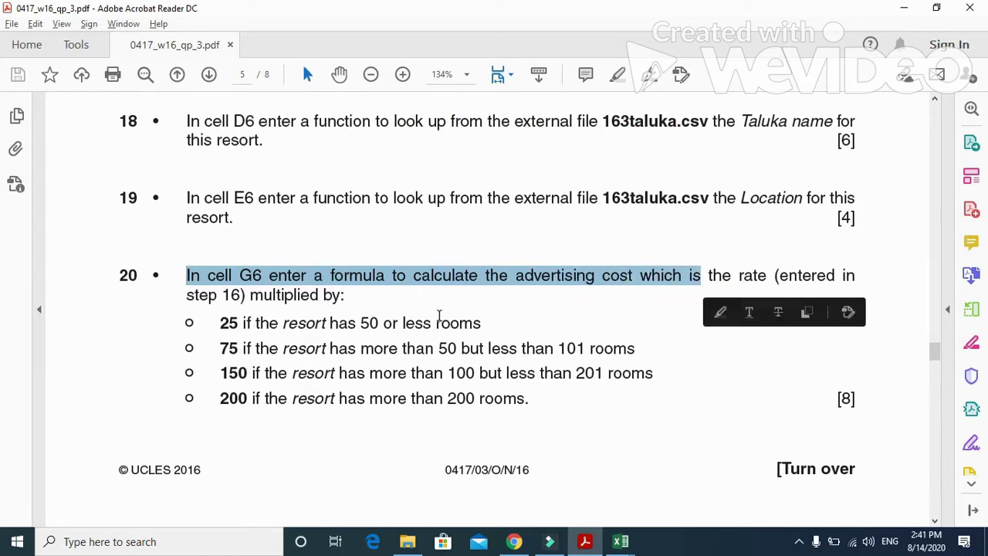
click(206, 305)
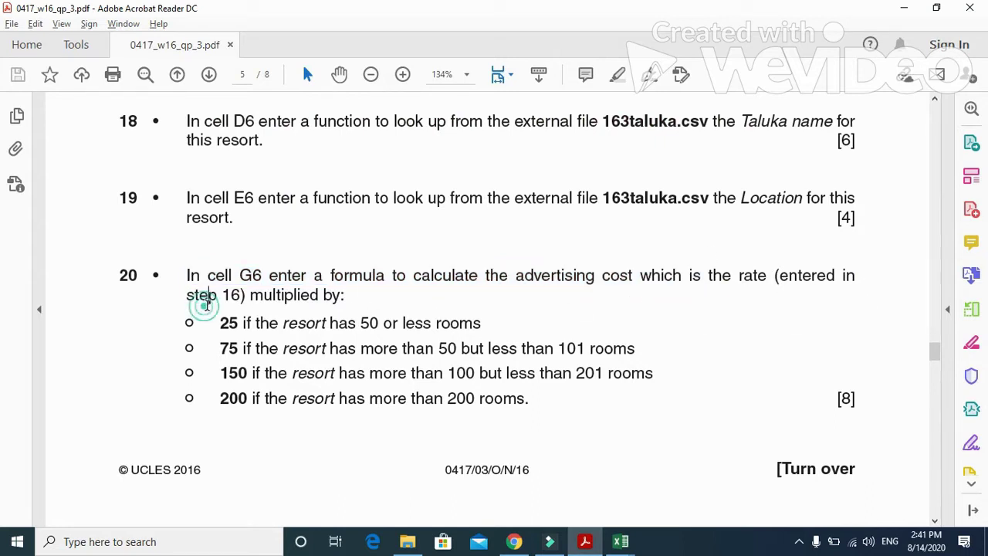
click(362, 302)
drag(223, 325, 486, 332)
drag(222, 348, 630, 356)
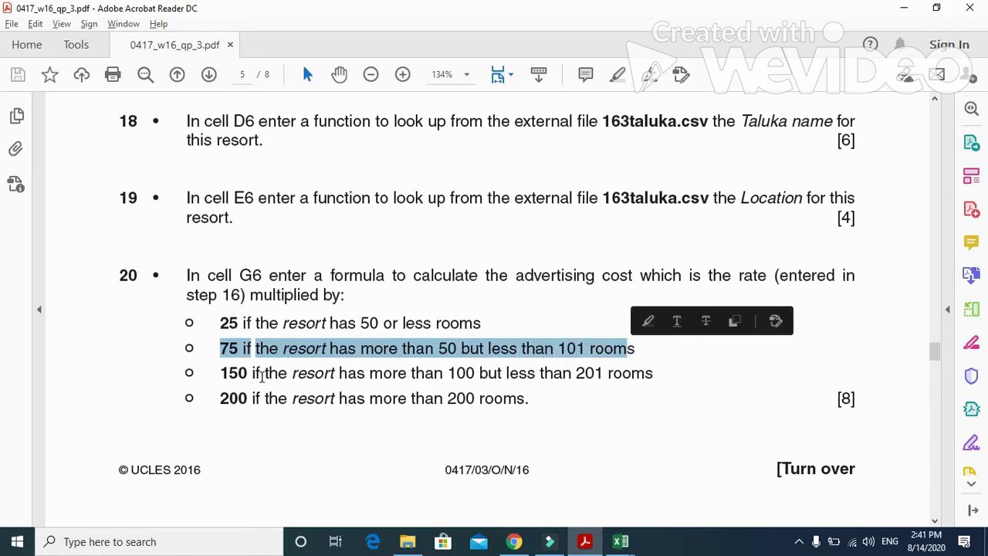
drag(222, 373, 487, 382)
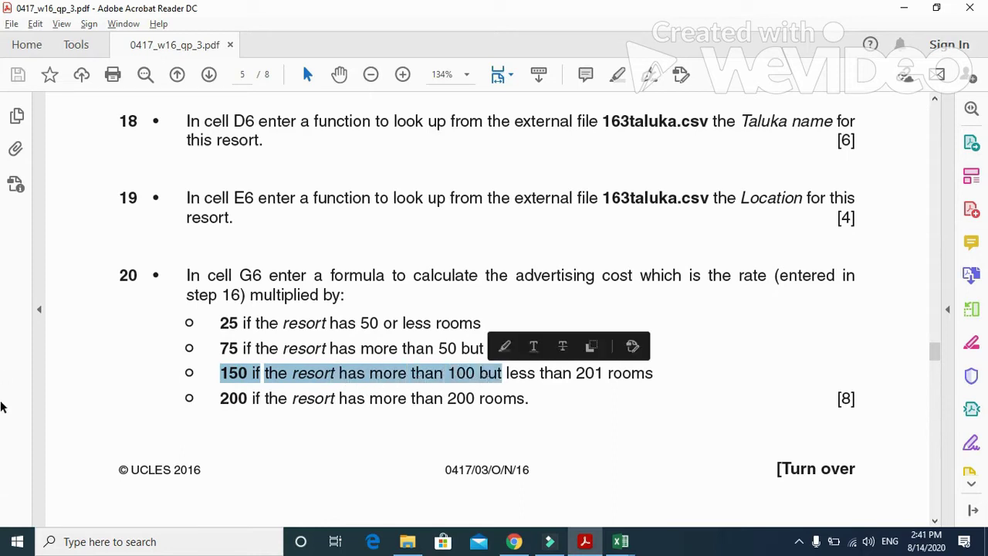
click(604, 380)
drag(220, 400, 489, 410)
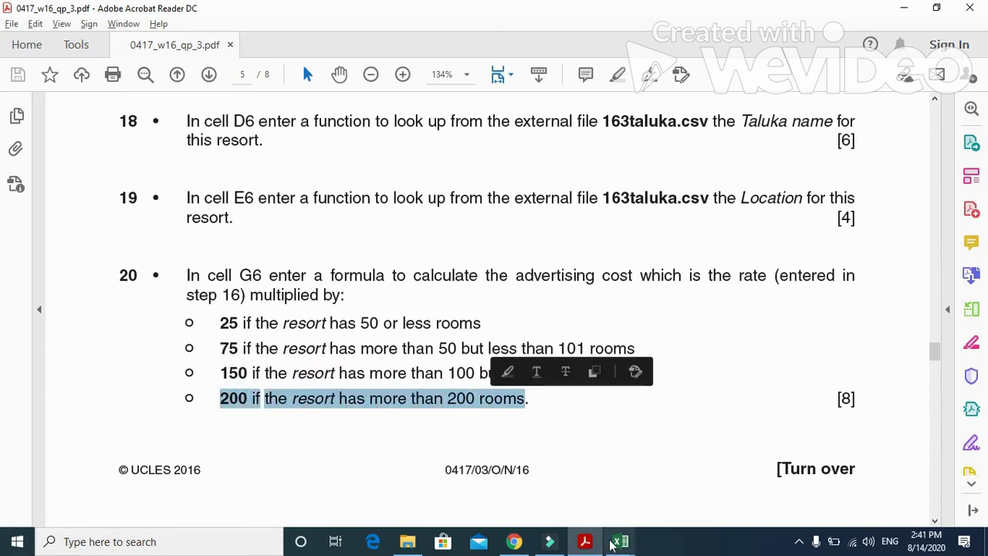
- Switch between the 163taluka and resort workbooks, ending with the resort cost sheet in front
mouse_move(621, 541)
click(575, 500)
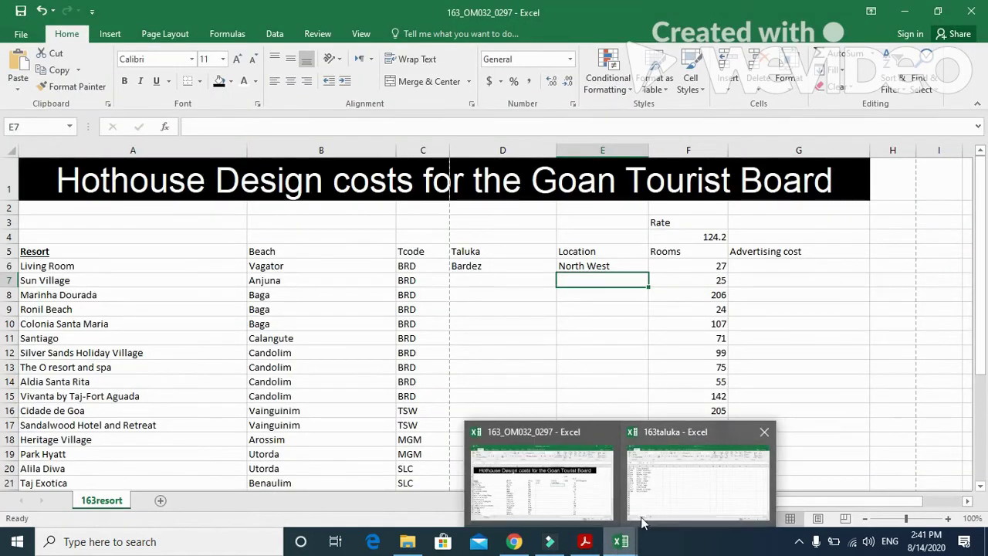
click(655, 490)
click(587, 540)
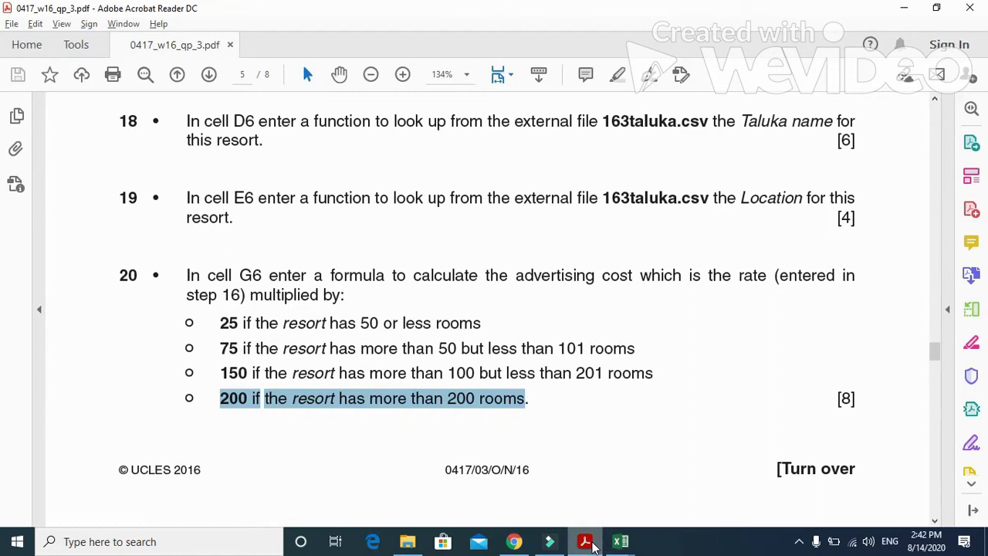
mouse_move(621, 543)
click(597, 500)
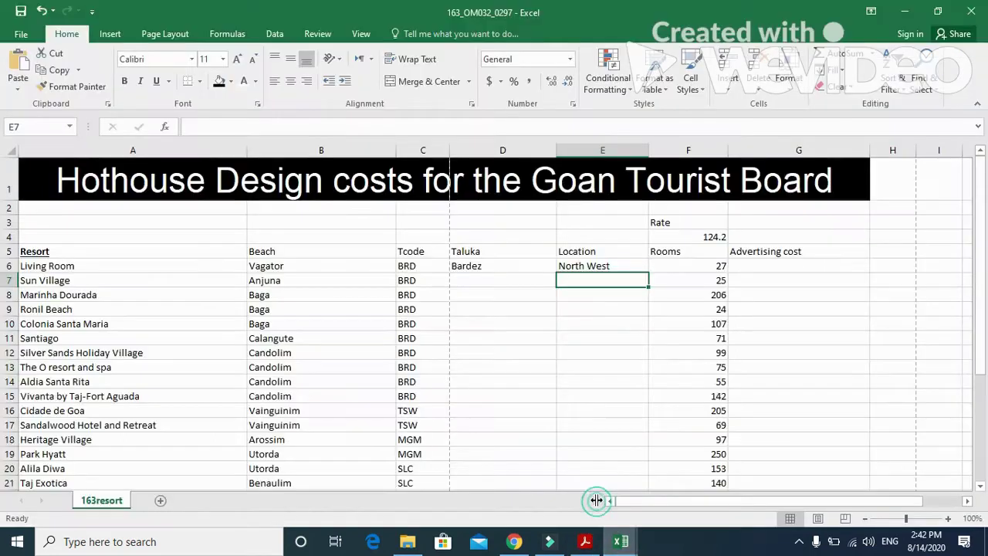
- Enter =$F$4*IF(F6<51,25,IF(F6<101,75,IF(F6<201,150,200))) in G6, giving 3105
click(767, 267)
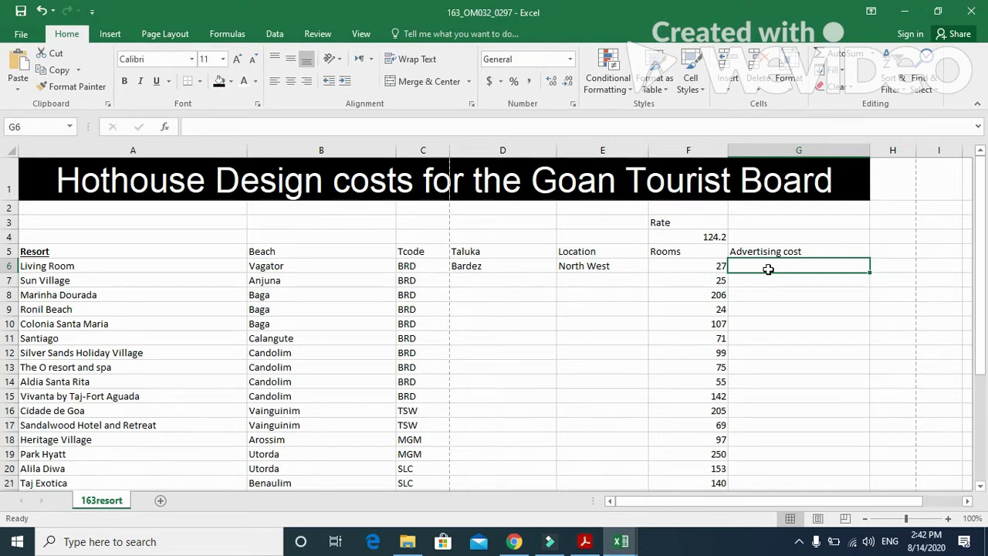
text(=)
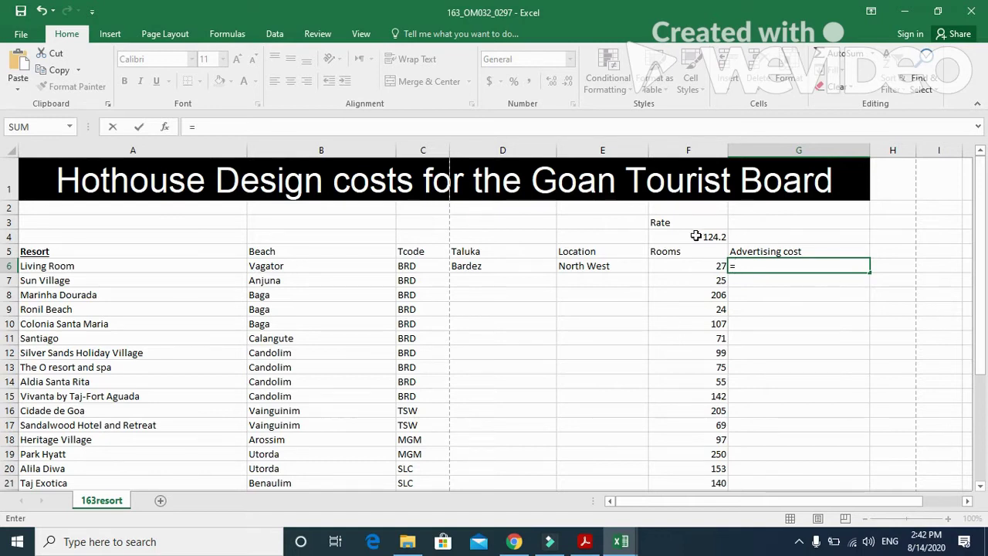
click(695, 235)
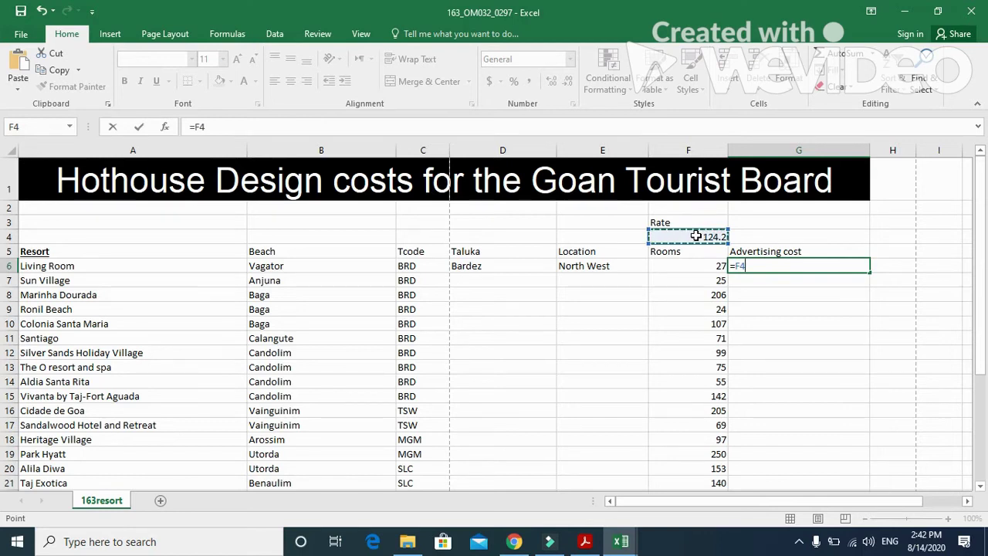
key(F4)
text(*)
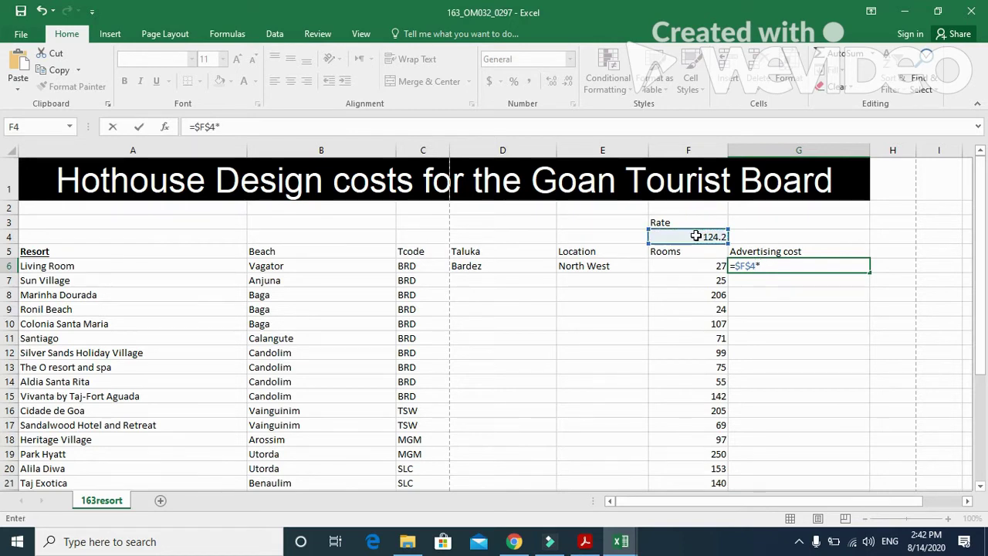
text(if)
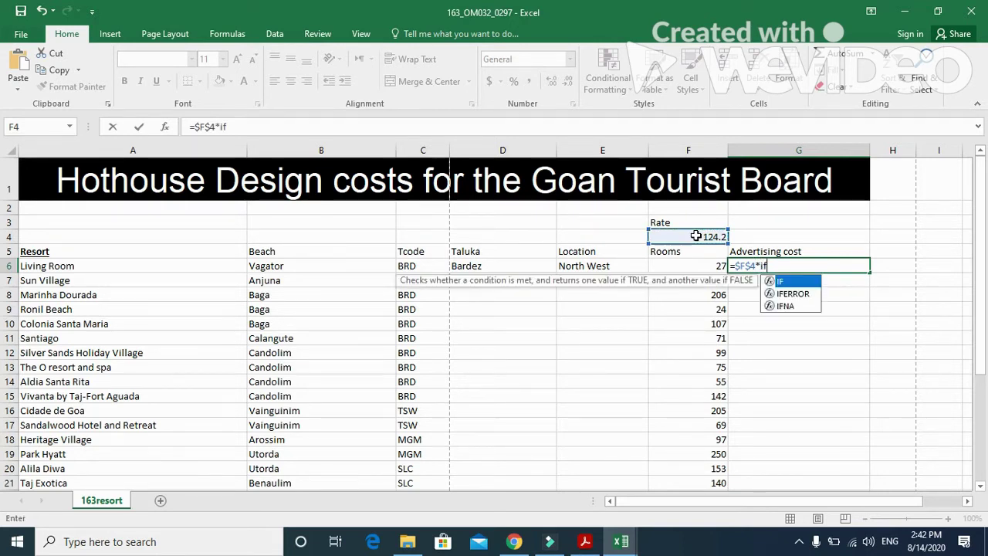
text(()
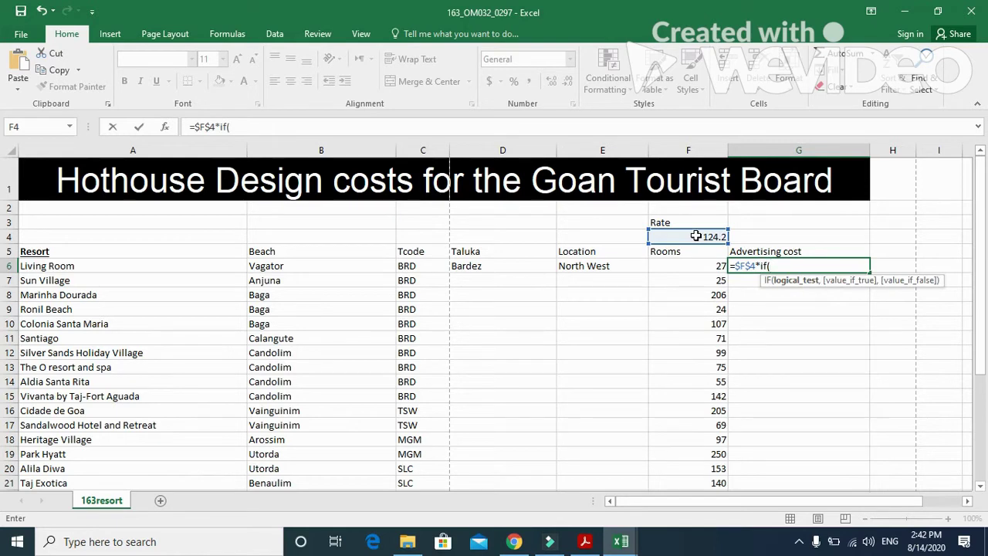
text(f6)
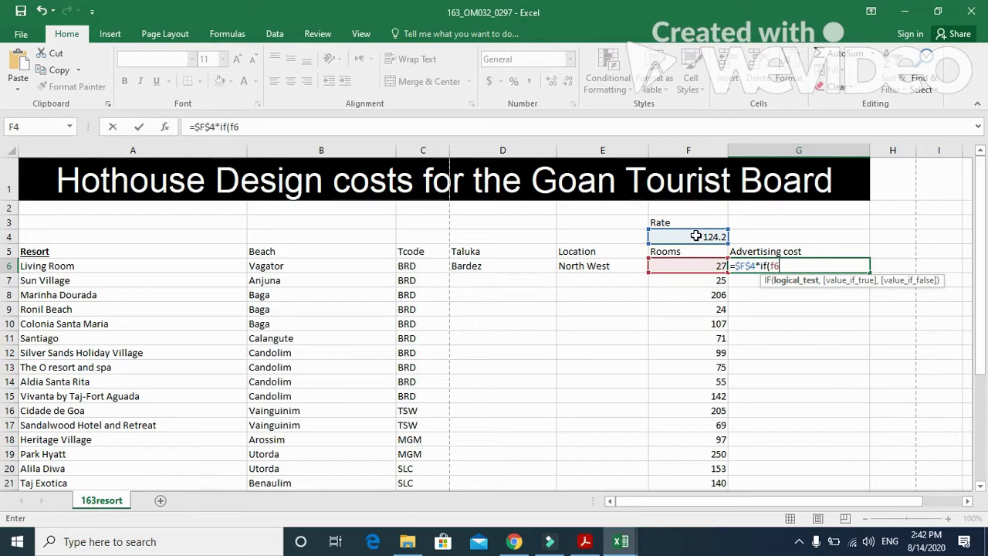
text(<51,)
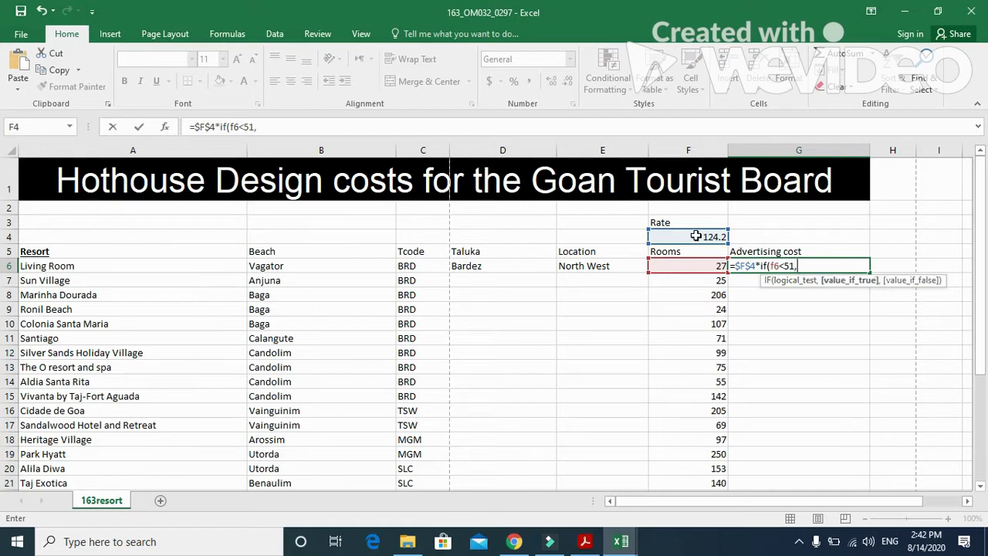
text(25,)
text(if)
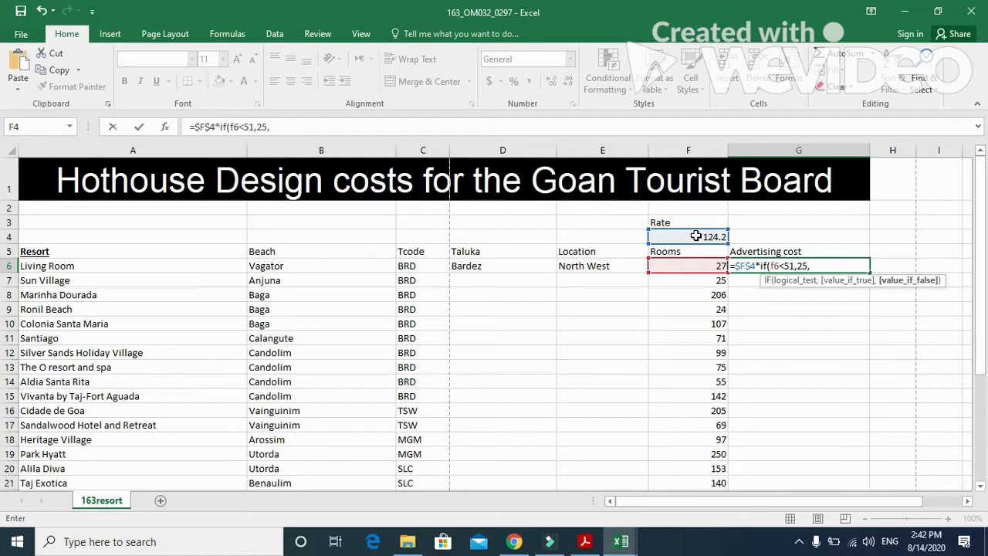
text((f6)
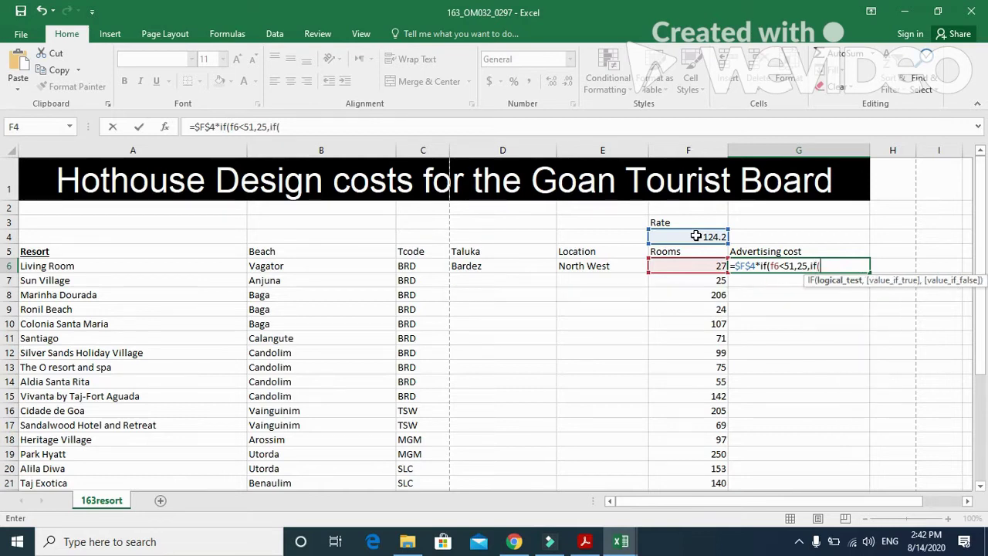
text(<101)
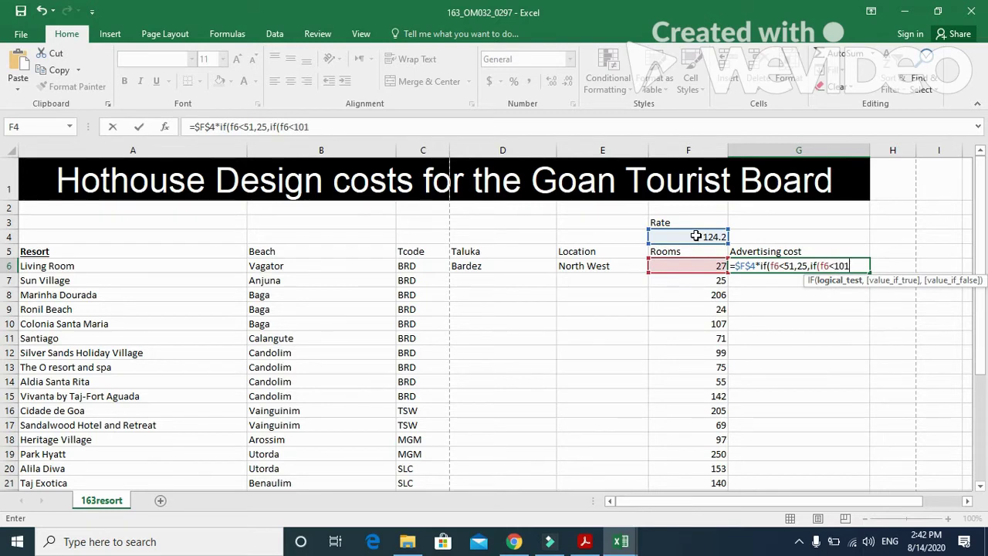
text(,75)
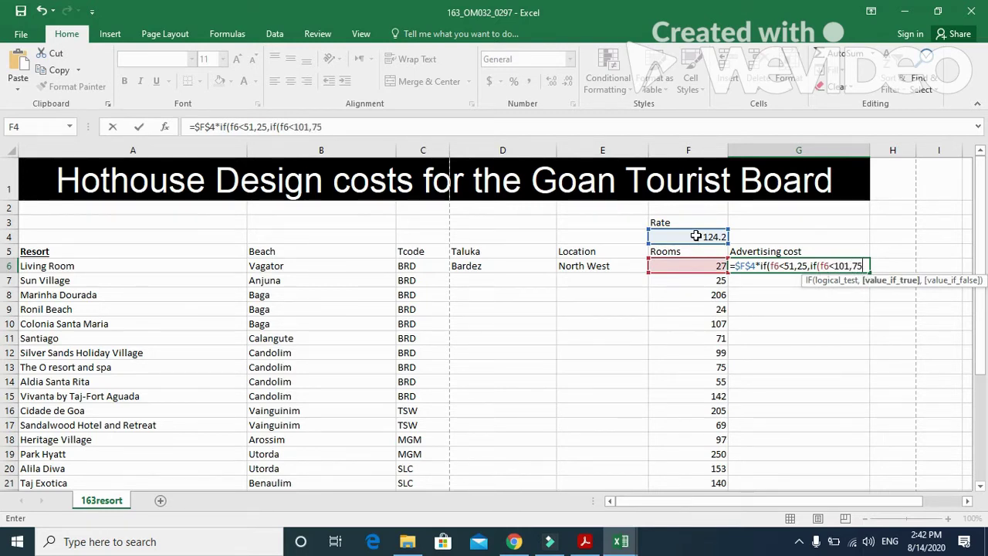
text(,if)
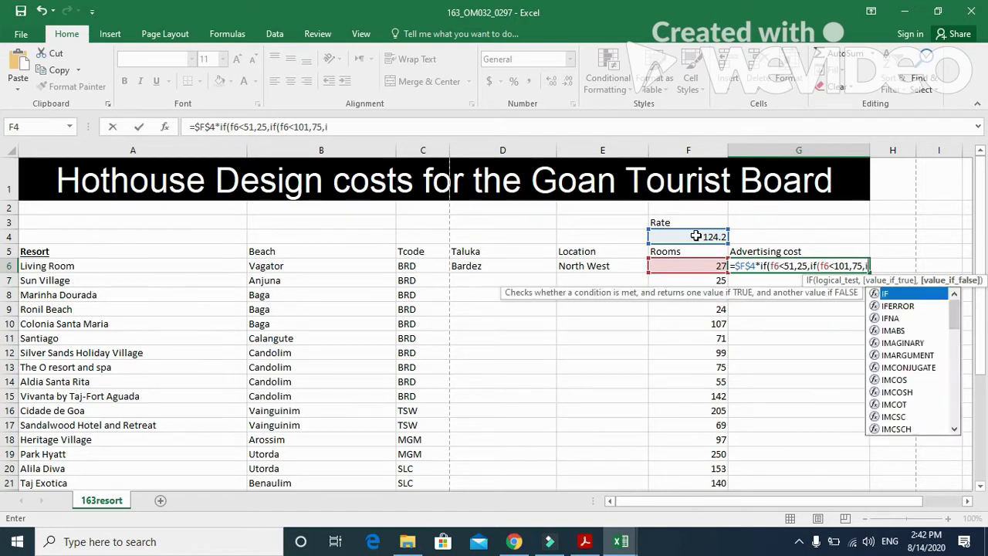
text((f)
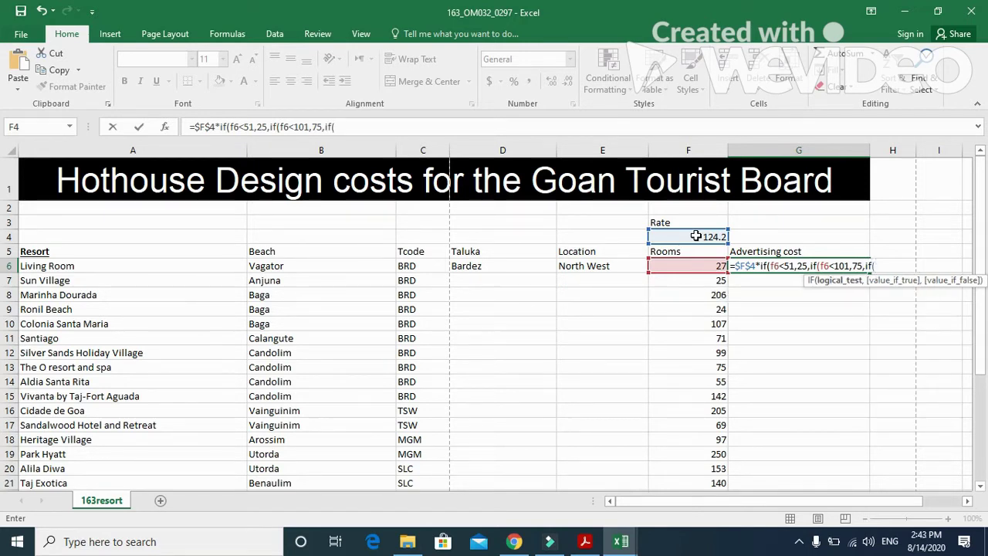
text(6)
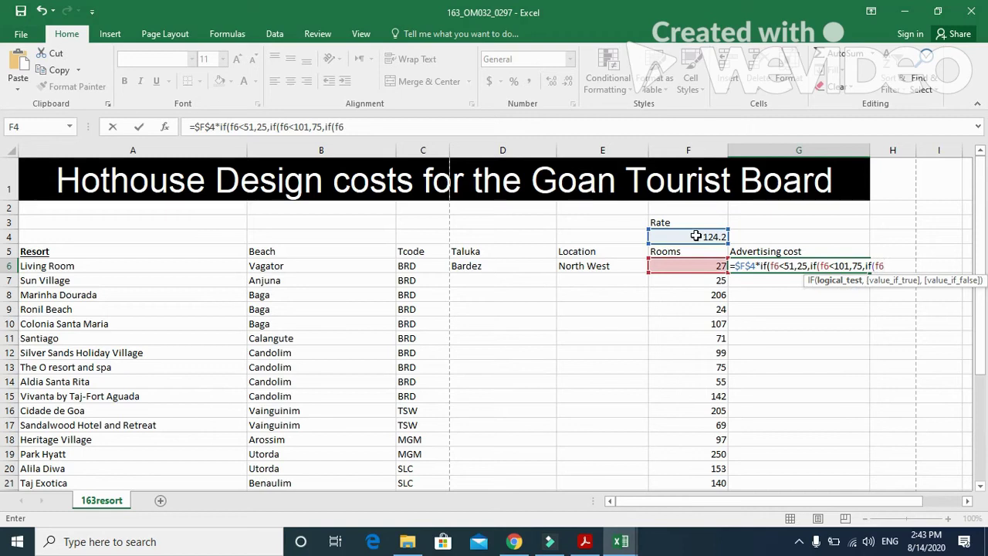
text(<201,)
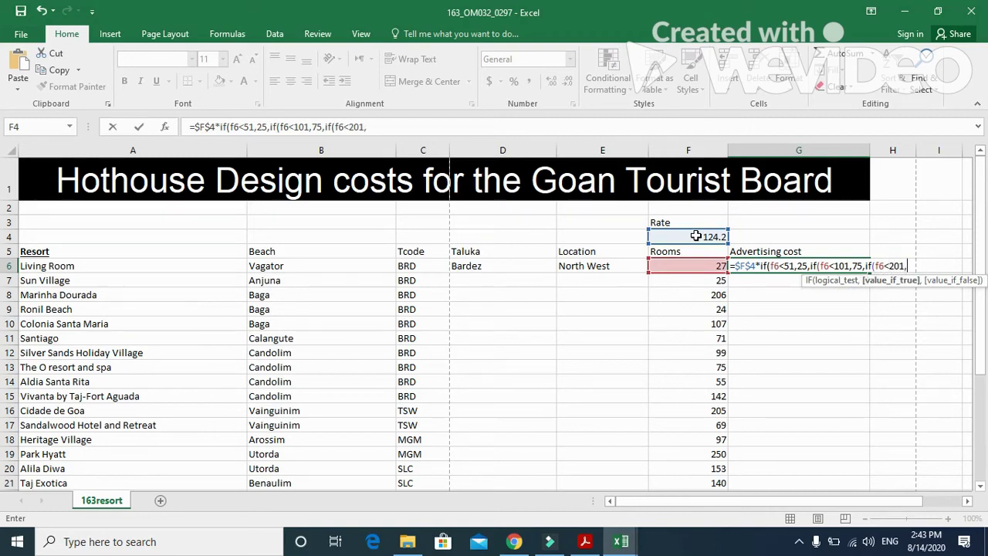
text(150,200)
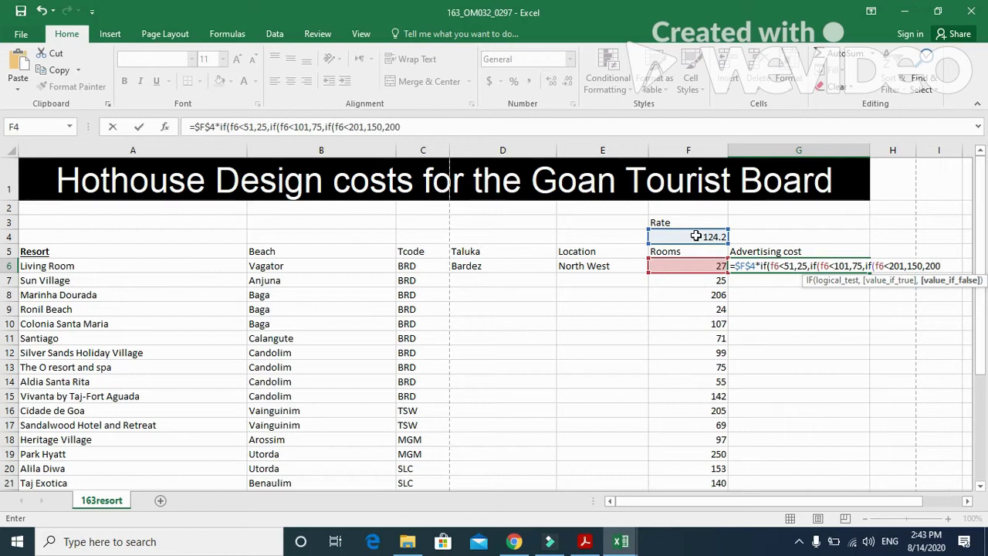
text())))
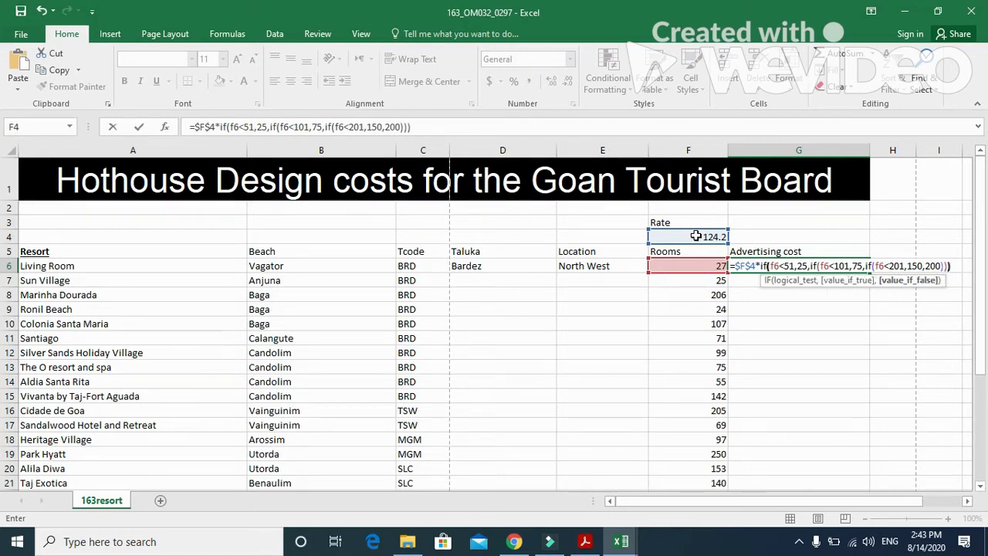
key(Return)
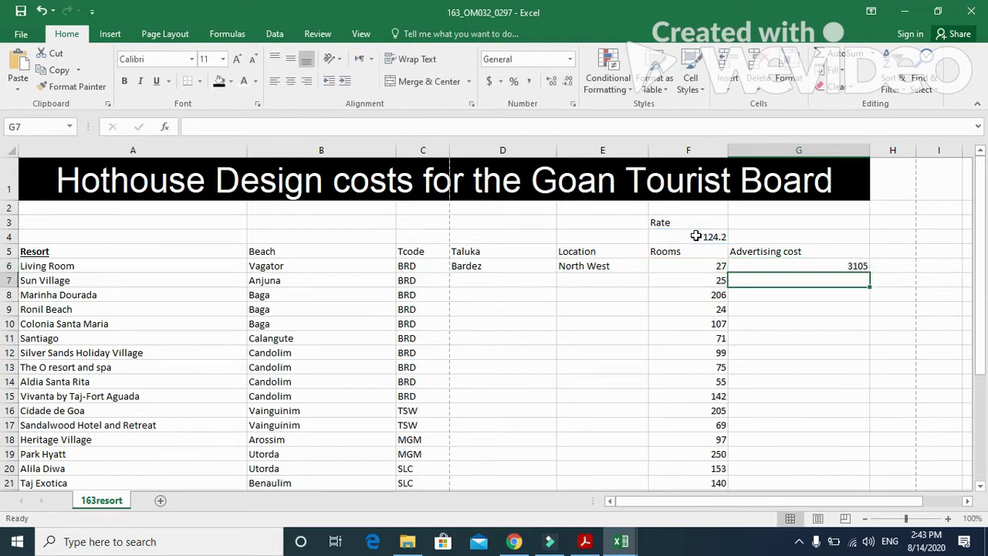
- Highlight step 21's B27 rooms-per-location instruction in the paper, then return to Excel
click(584, 540)
scroll(407, 364, down, 3)
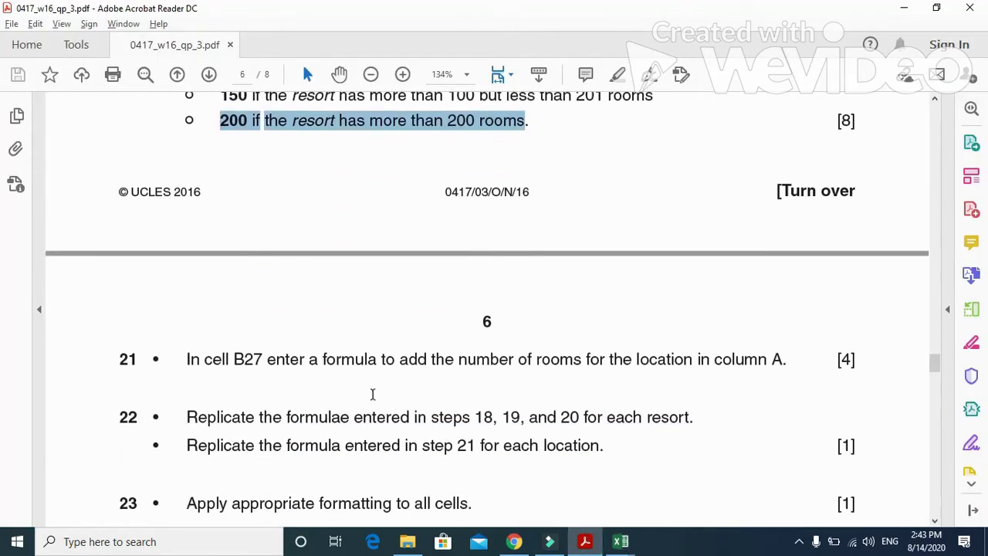
drag(186, 359, 778, 368)
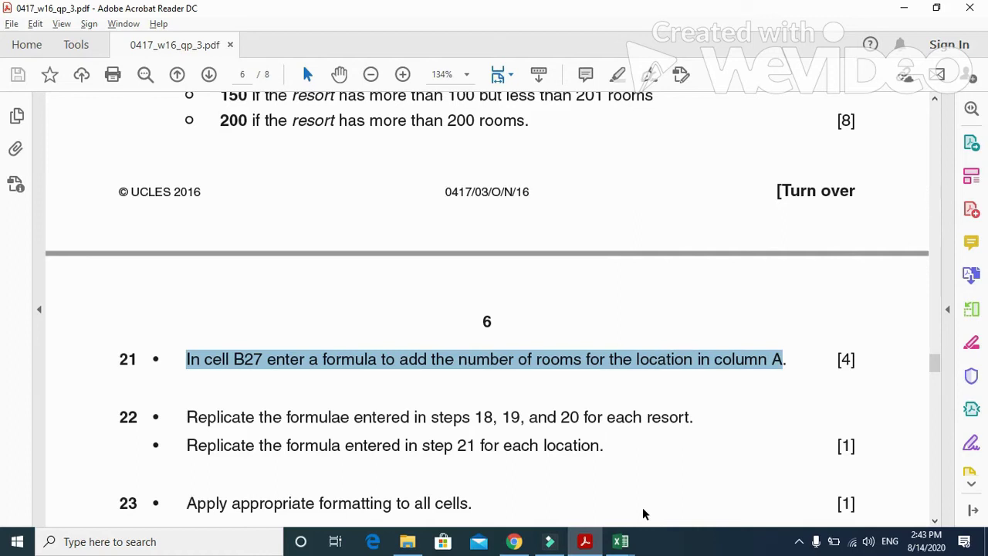
click(594, 544)
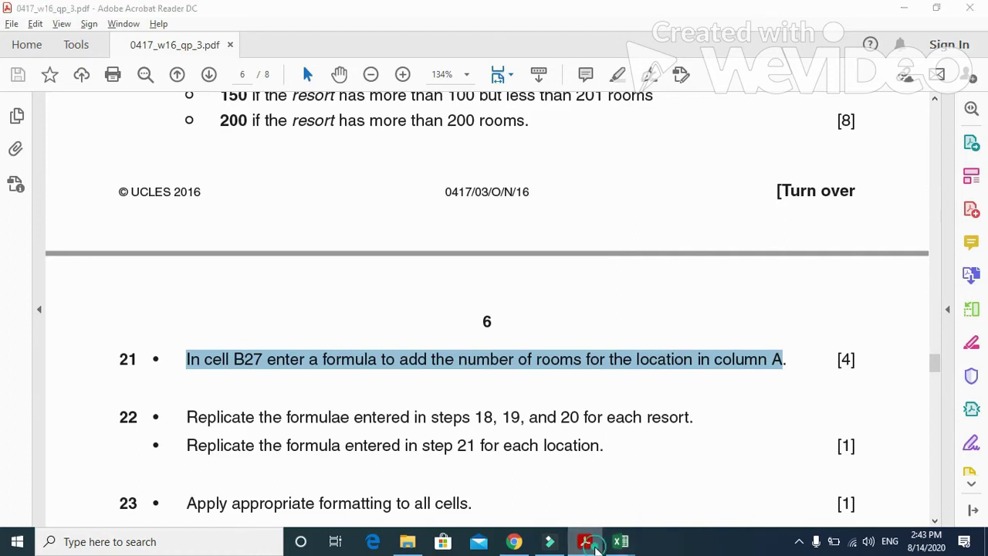
click(595, 545)
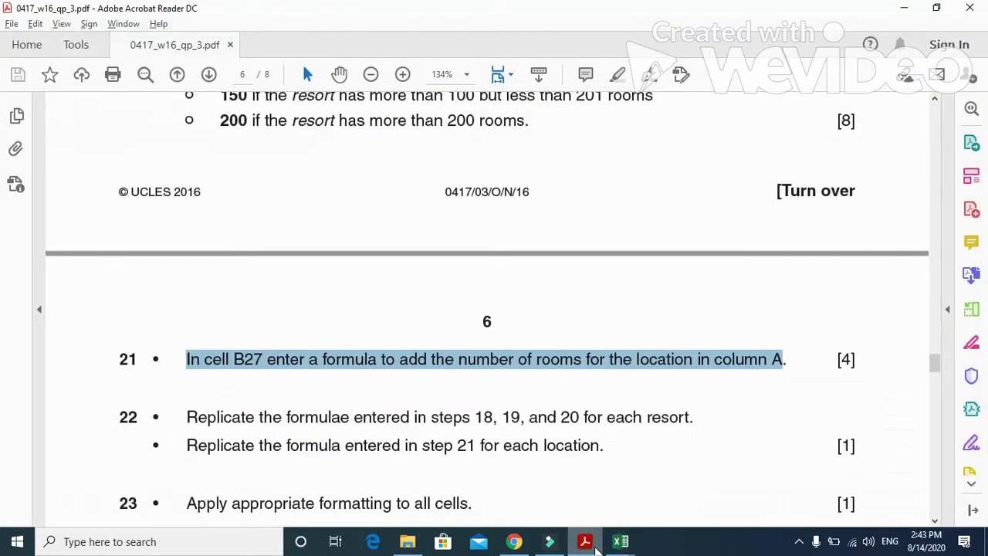
click(594, 544)
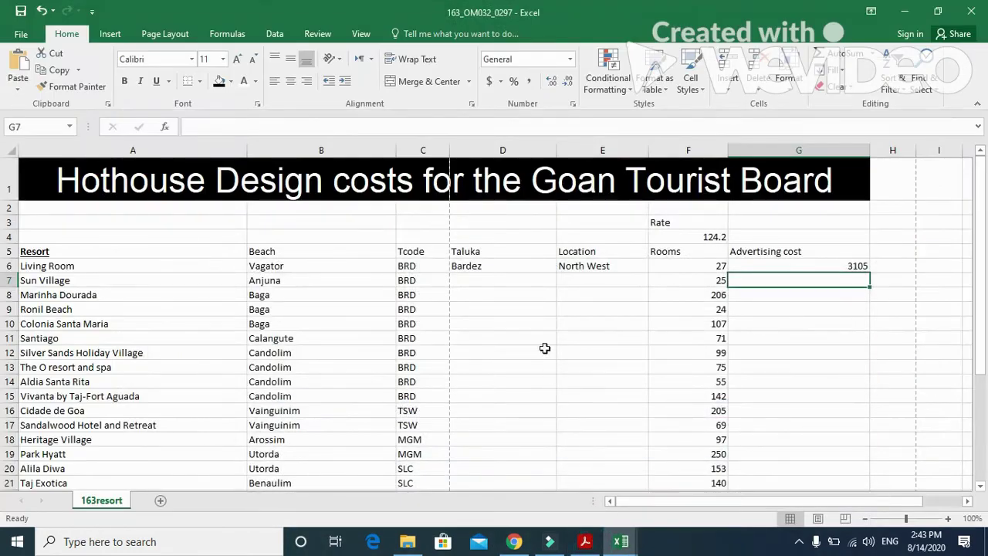
- In B27, start =SUMIF( with the Location column E6:E24 as criteria range
scroll(282, 255, down, 5)
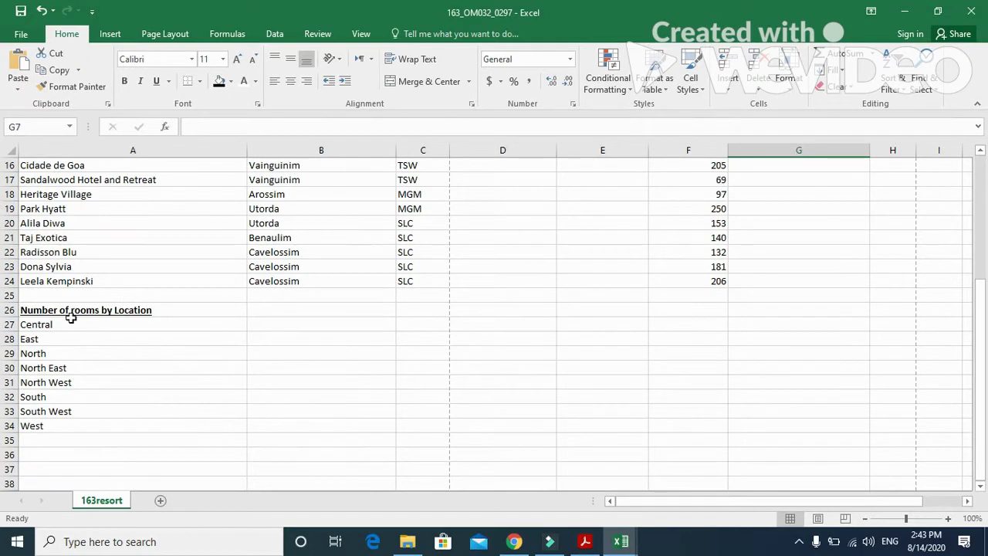
click(296, 324)
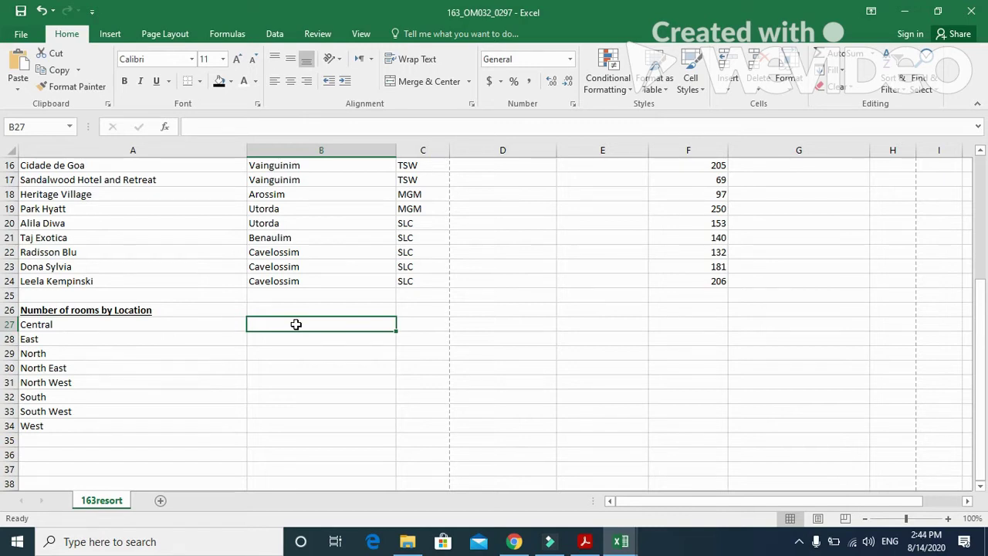
text(=)
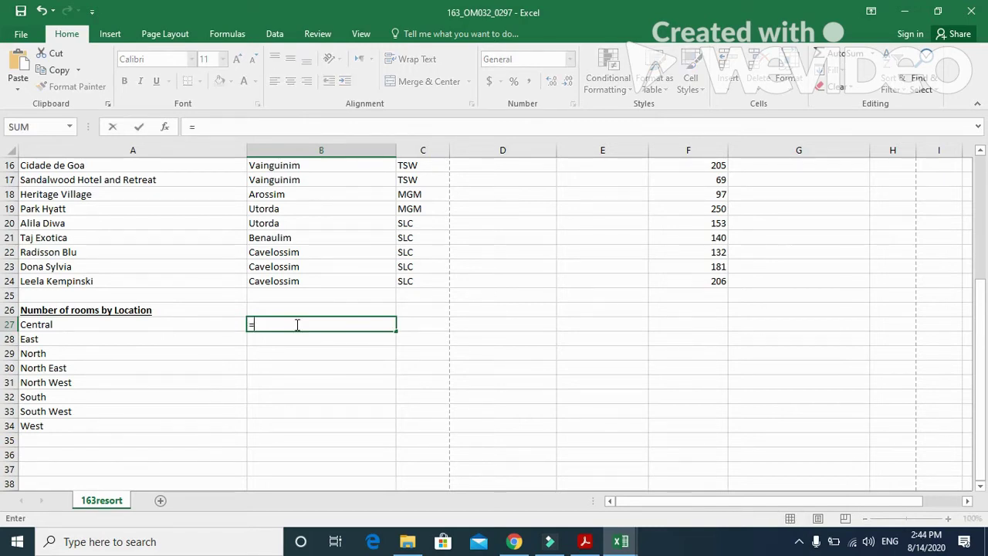
text(sumif)
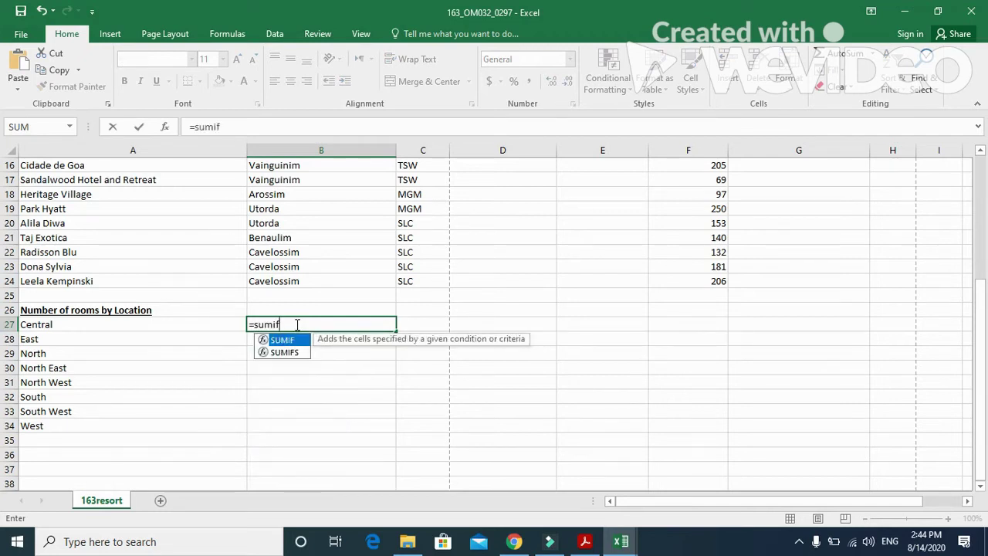
text(()
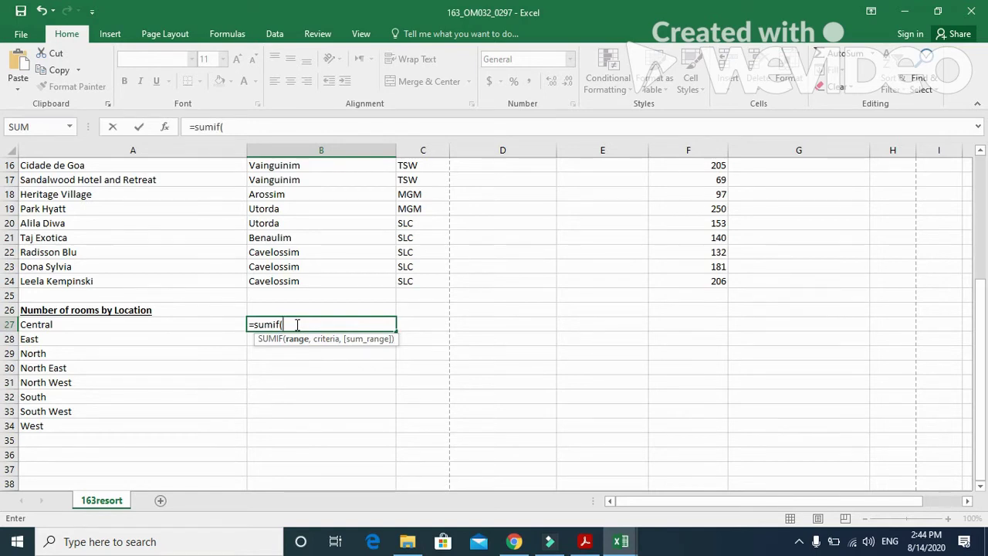
drag(983, 288, 985, 202)
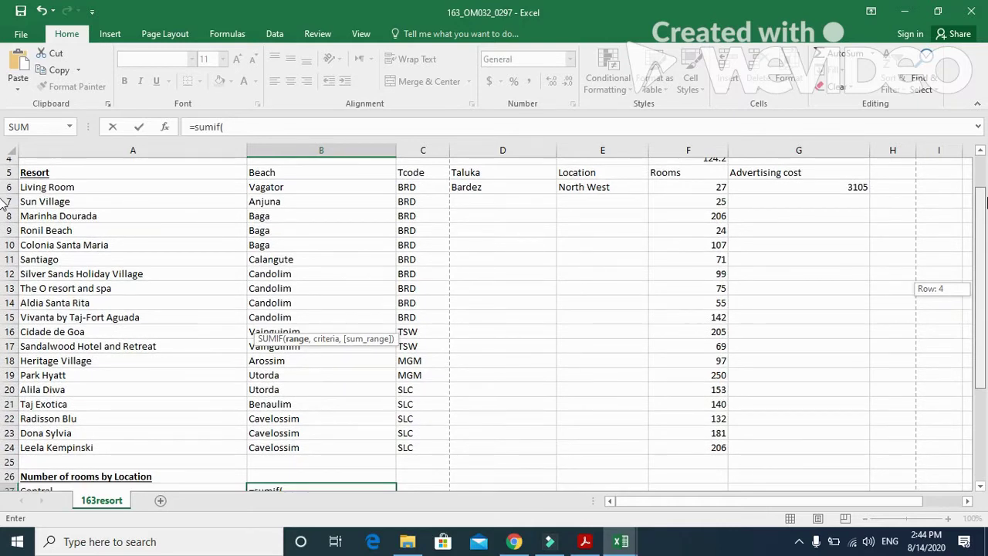
drag(984, 202, 985, 202)
drag(985, 202, 986, 196)
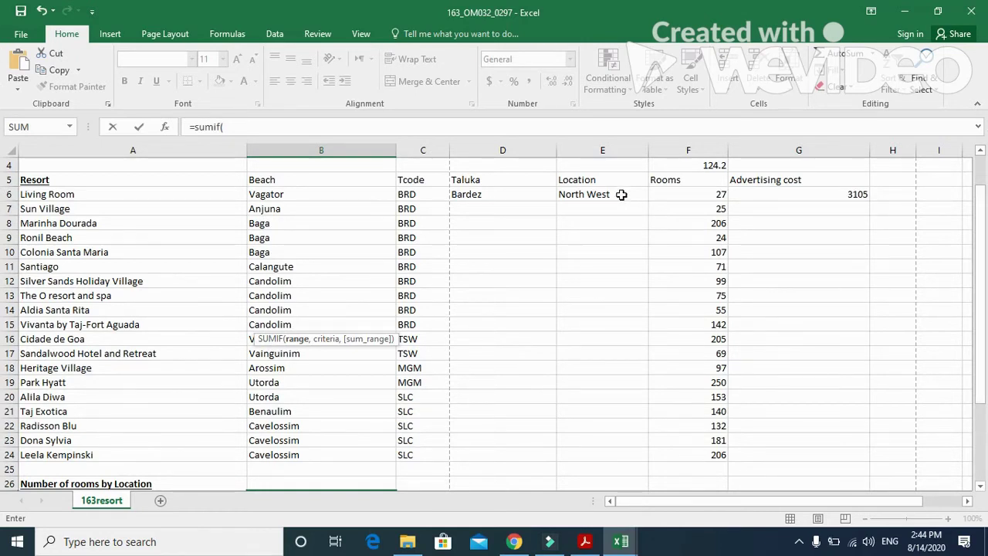
drag(621, 195, 640, 453)
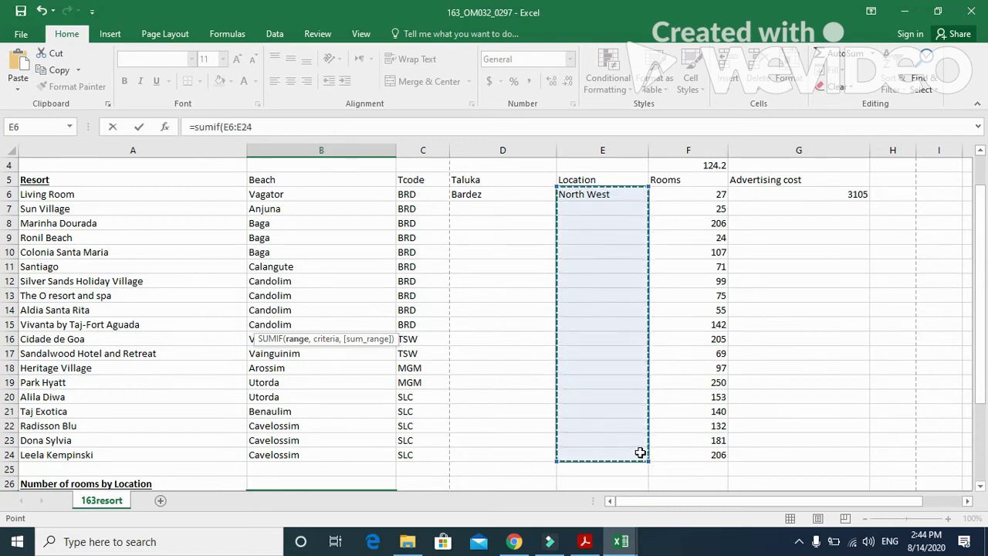
text(,)
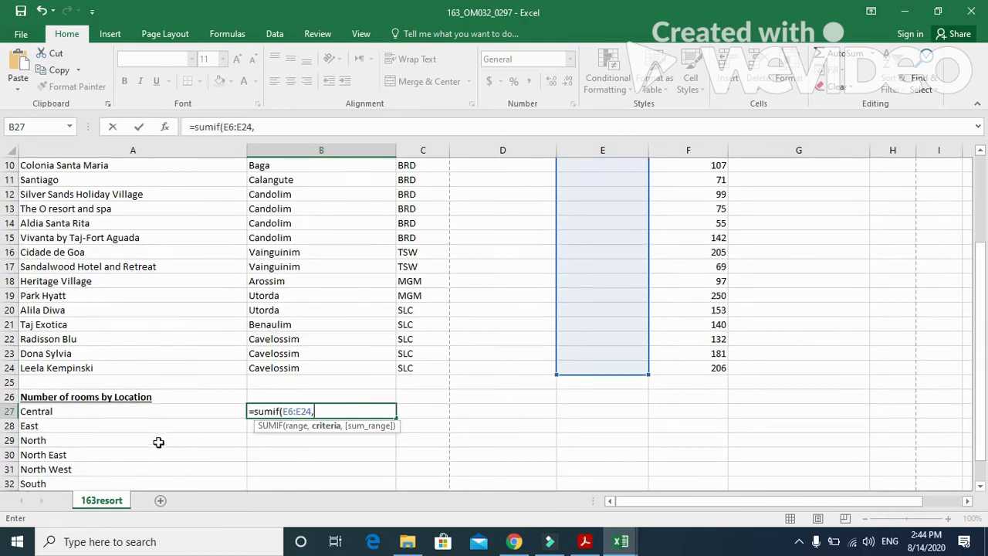
- Finish the formula with criterion A27 and sum range F6:F24: =SUMIF(E6:E24,A27,F6:F24)
click(89, 416)
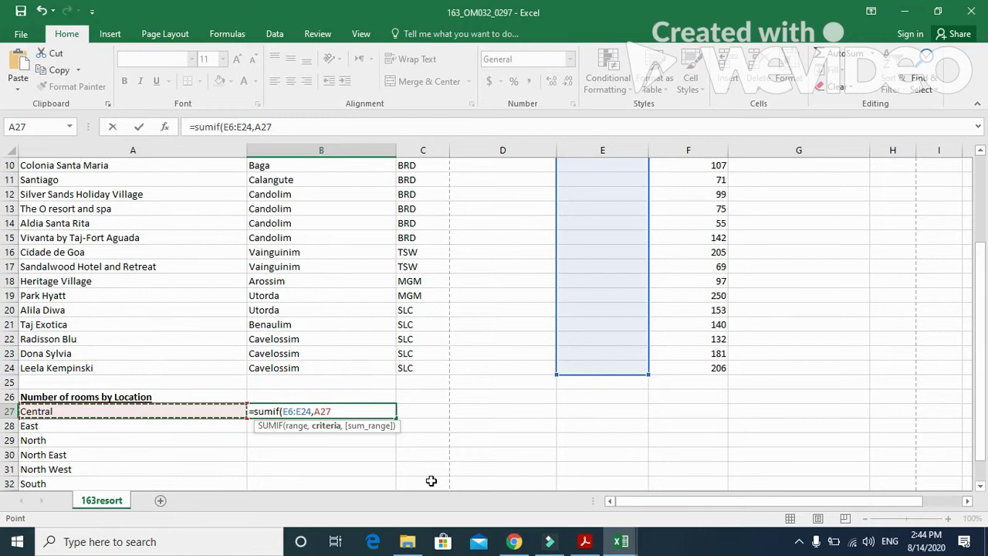
text(,)
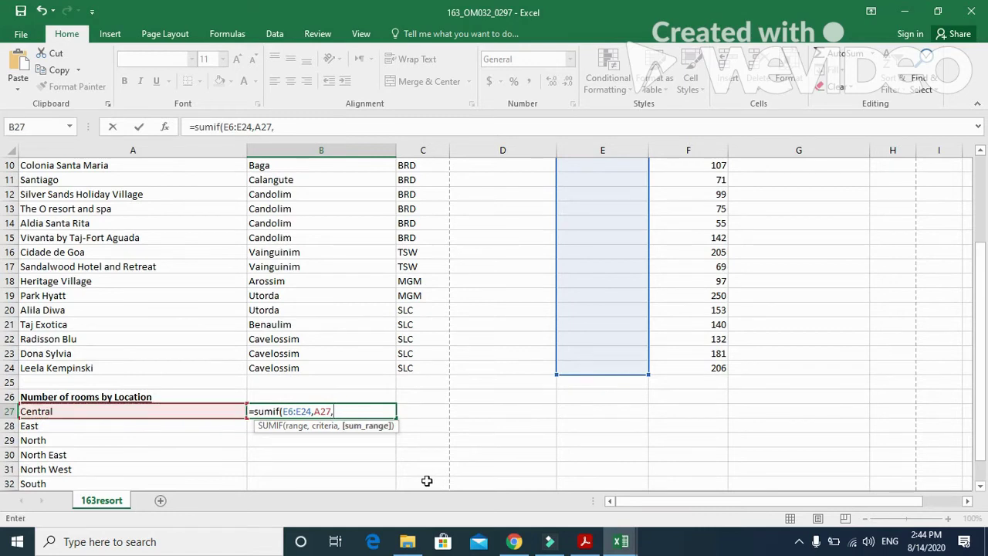
drag(980, 349, 980, 263)
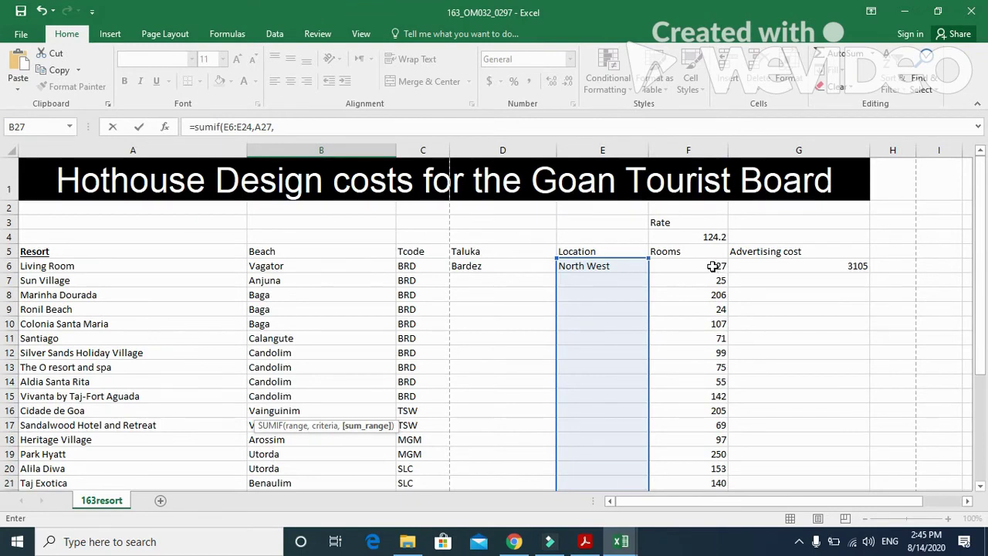
drag(712, 265, 748, 470)
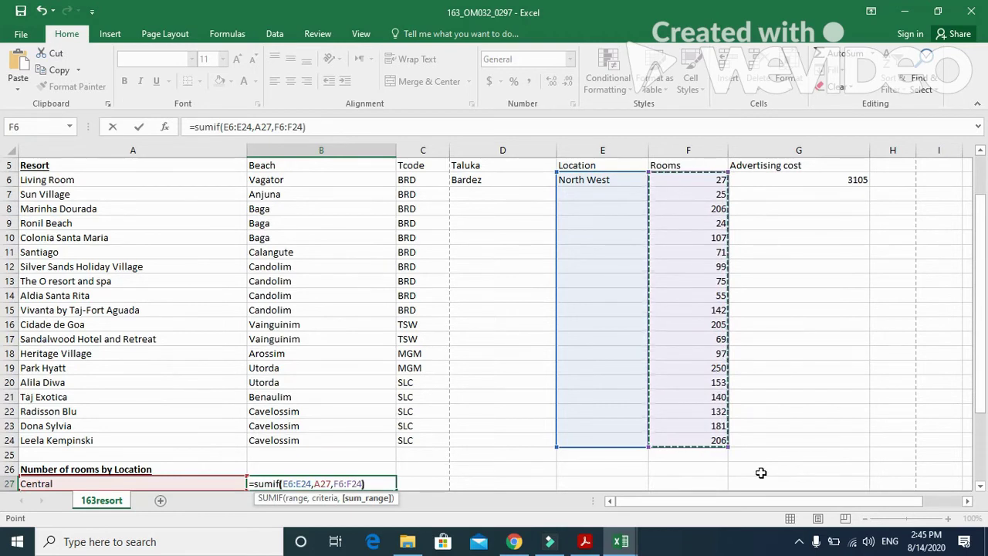
key(Return)
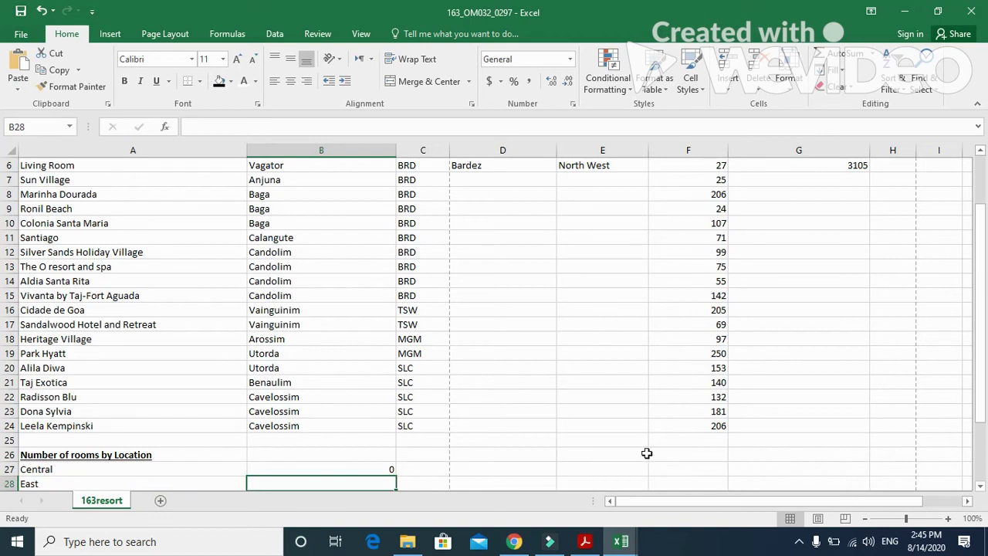
scroll(602, 459, down, 2)
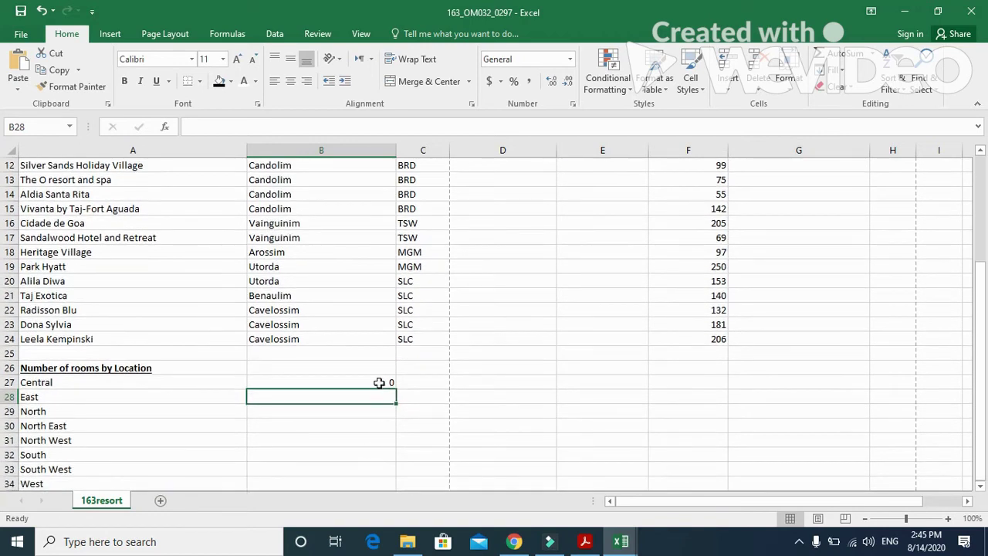
click(379, 383)
scroll(392, 390, down, 1)
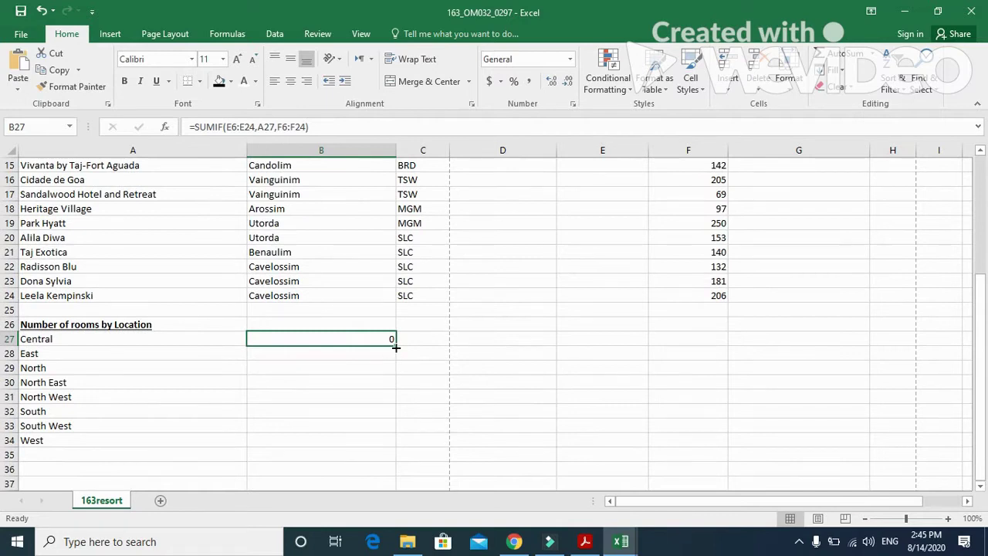
click(585, 541)
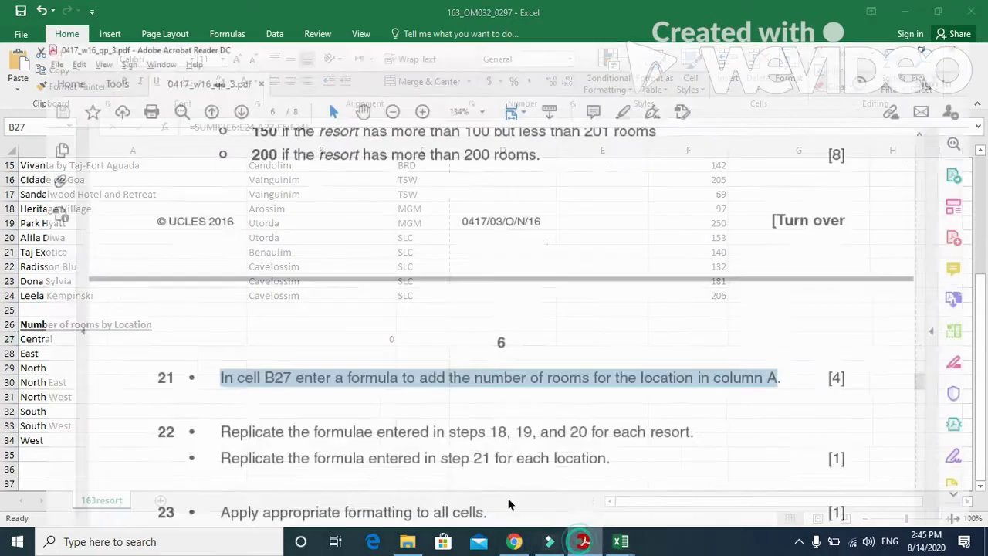
scroll(348, 413, down, 1)
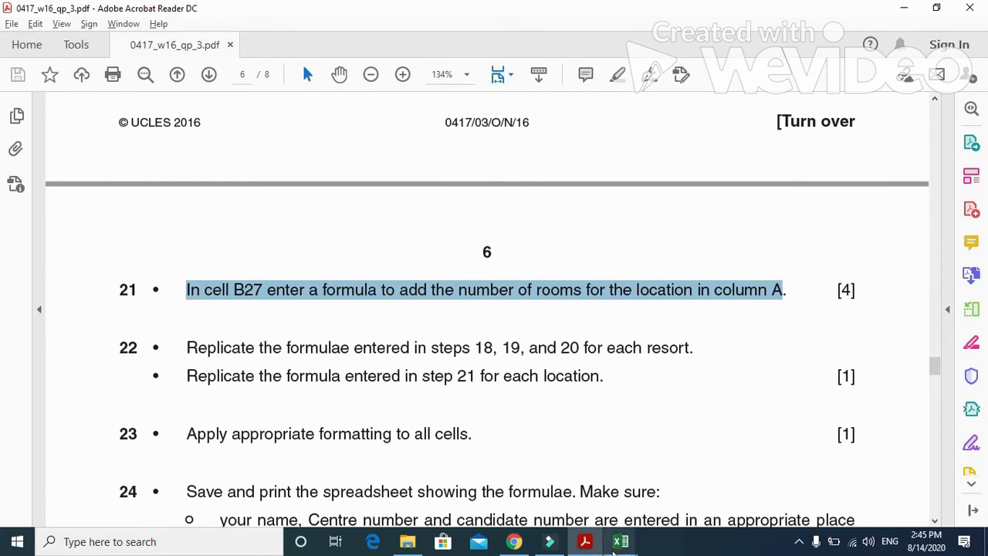
mouse_move(618, 544)
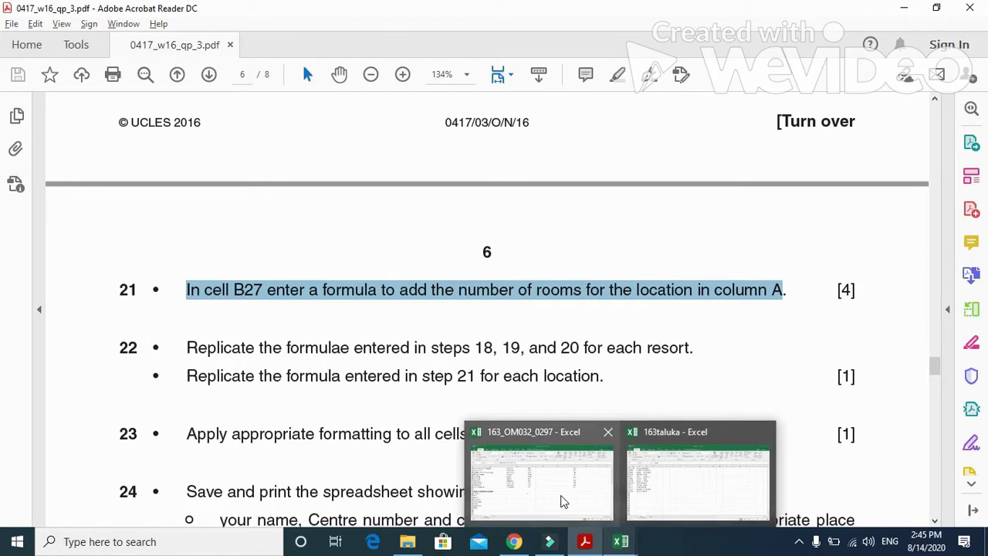
click(562, 502)
- Fill B27's SUMIF down to B34, and the D6, E6, G6 formulas down to row 24
drag(395, 347, 381, 449)
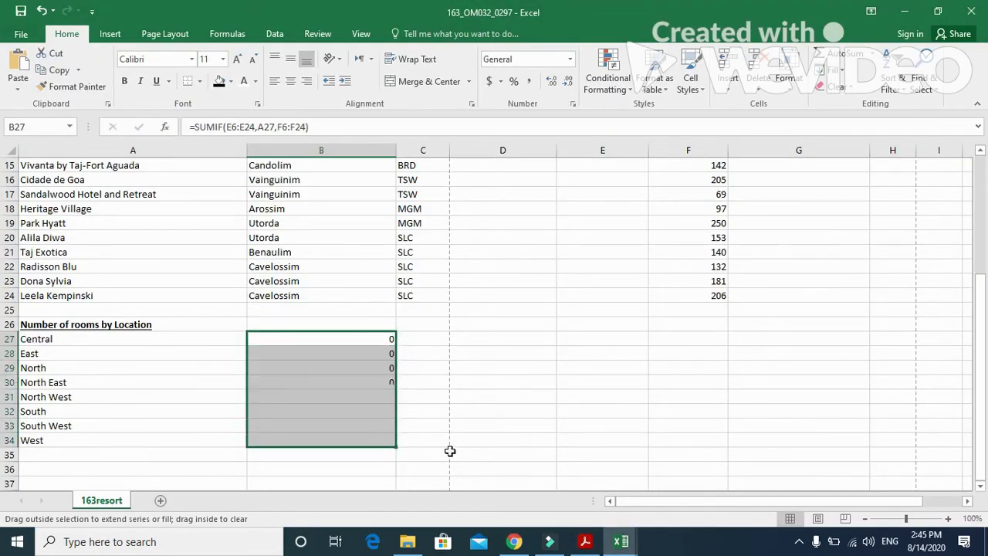
scroll(514, 428, up, 5)
click(524, 268)
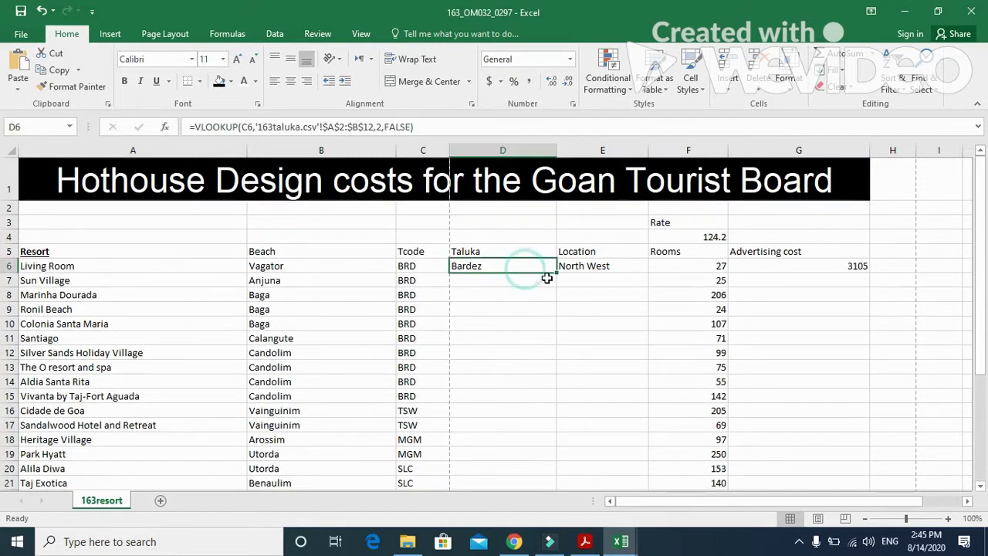
drag(556, 273, 560, 481)
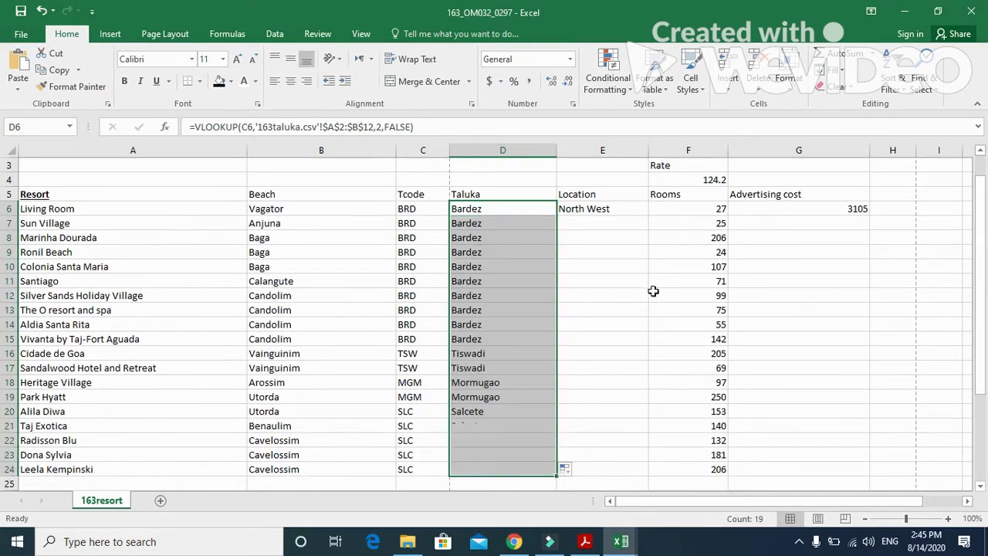
click(632, 211)
drag(649, 218, 647, 475)
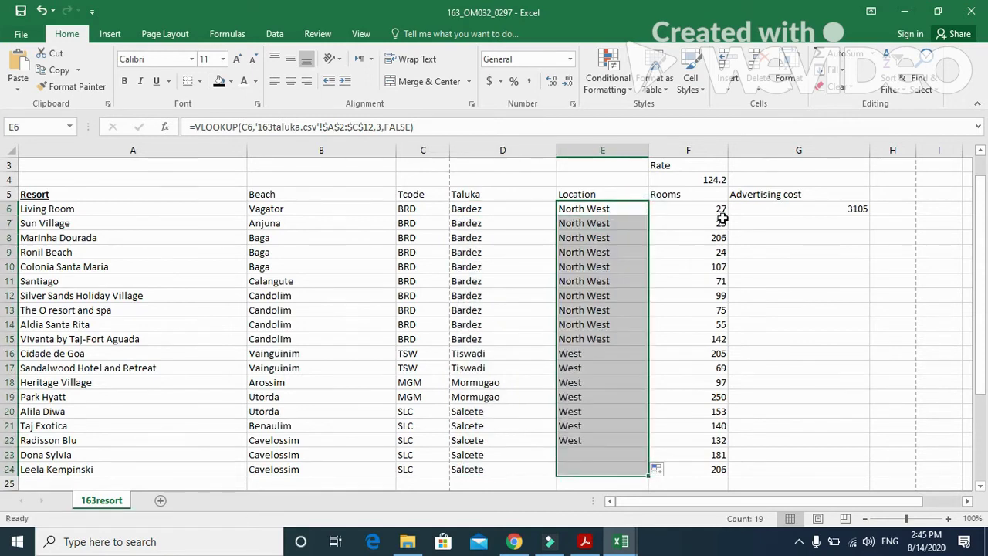
click(771, 212)
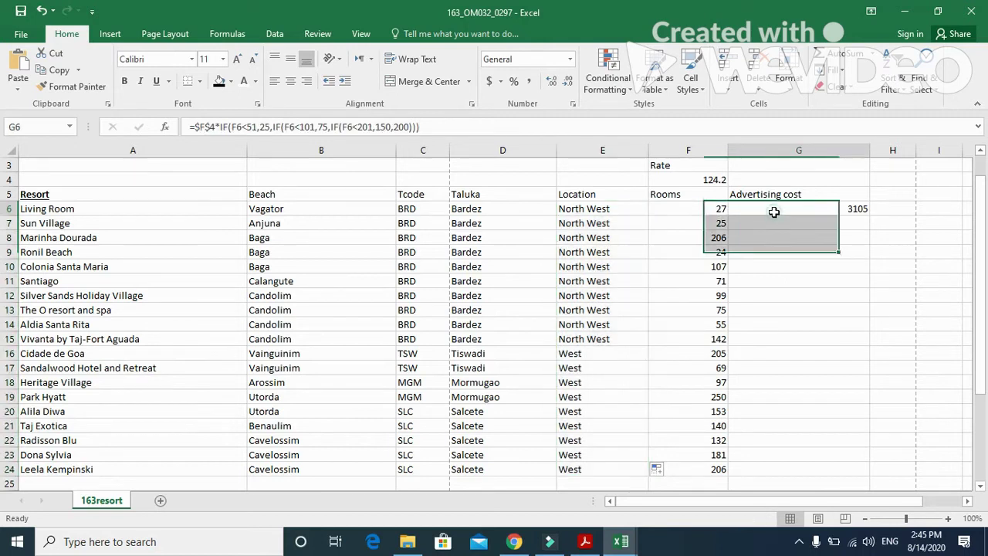
drag(870, 215, 857, 475)
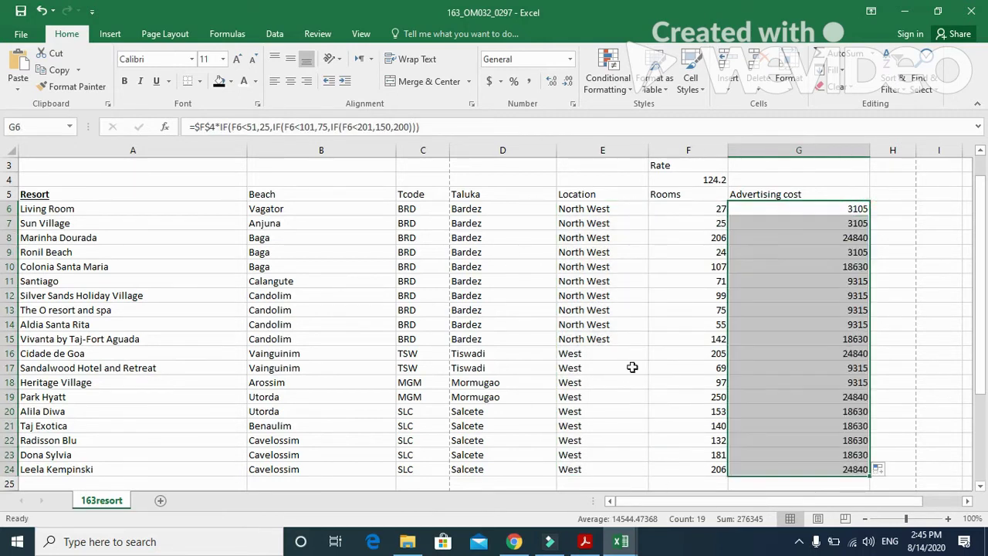
scroll(512, 432, down, 5)
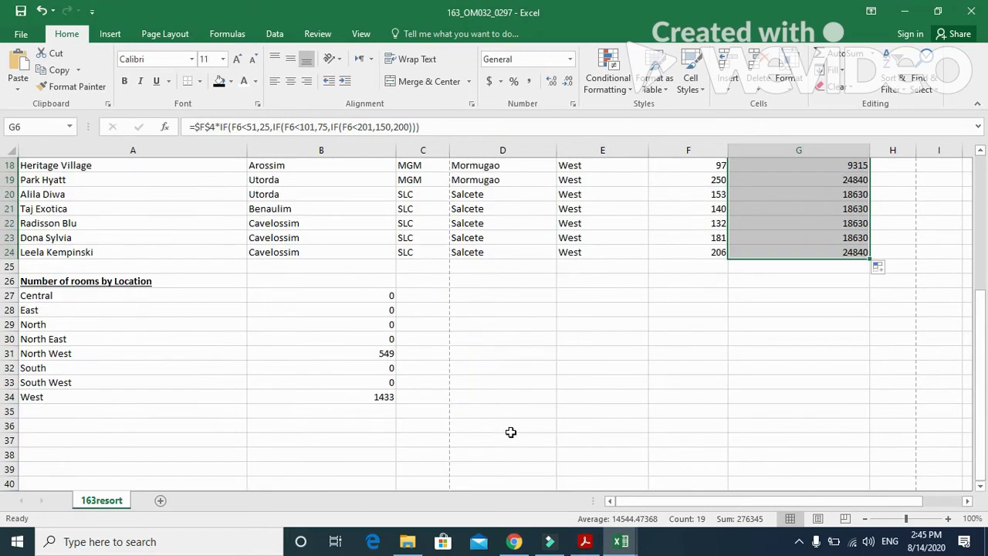
- Inspect the SUMIF formulas copied into cells B27 through B33
click(387, 297)
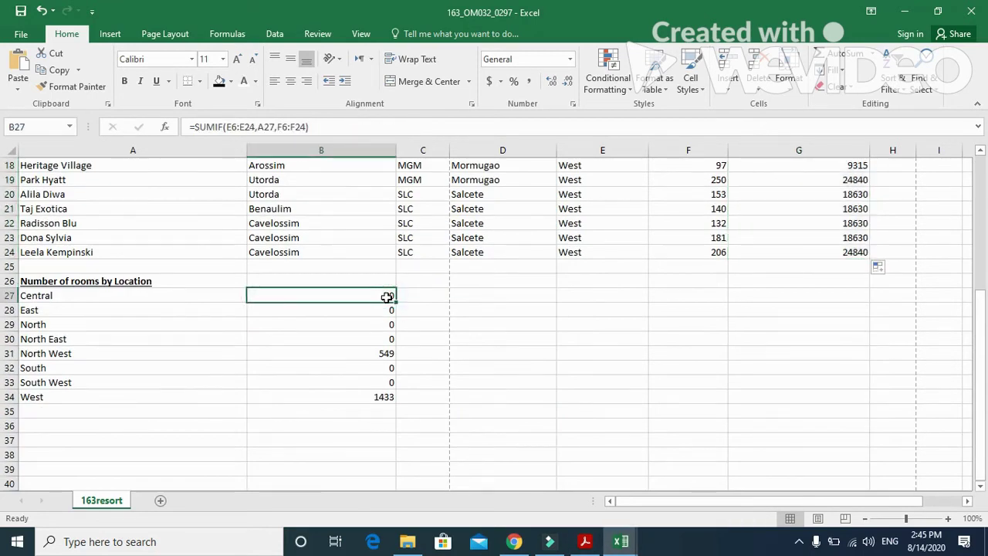
click(386, 308)
click(379, 324)
click(379, 337)
click(379, 353)
click(382, 367)
click(381, 382)
click(385, 296)
- Make B27's SUMIF ranges absolute as $E$6:$E$24 and $F$6:$F$24
double_click(384, 295)
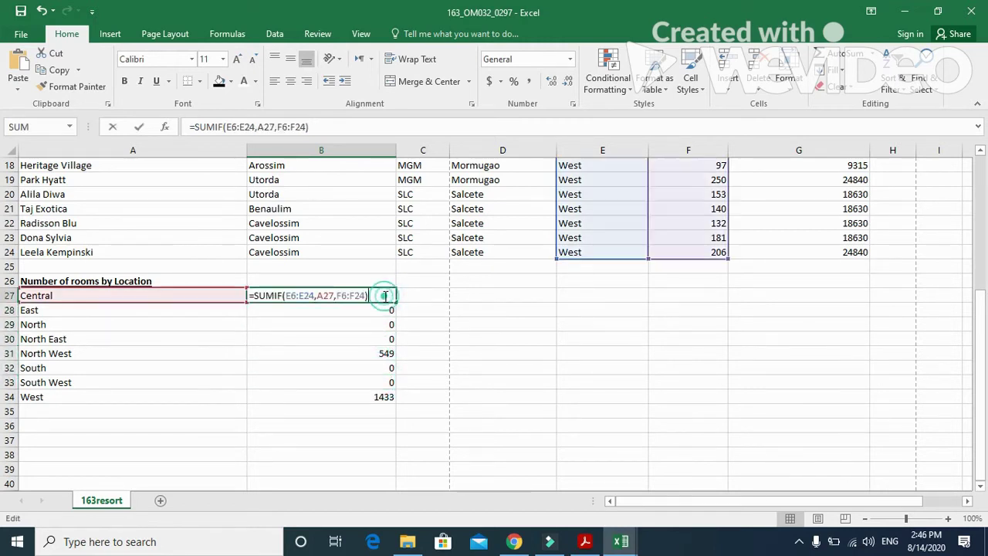
click(291, 296)
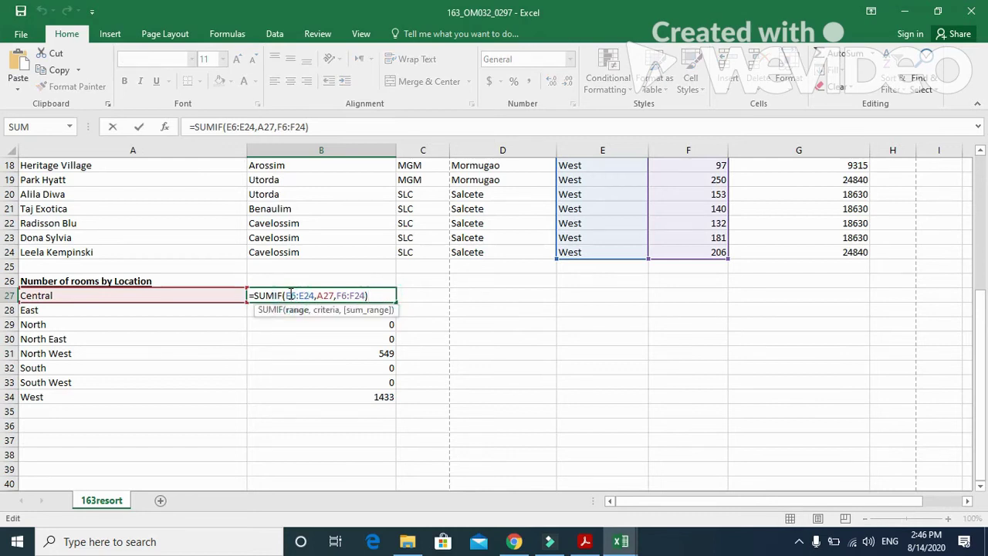
key(F4)
click(316, 296)
key(F4)
click(364, 298)
key(F4)
click(390, 295)
key(F4)
key(Return)
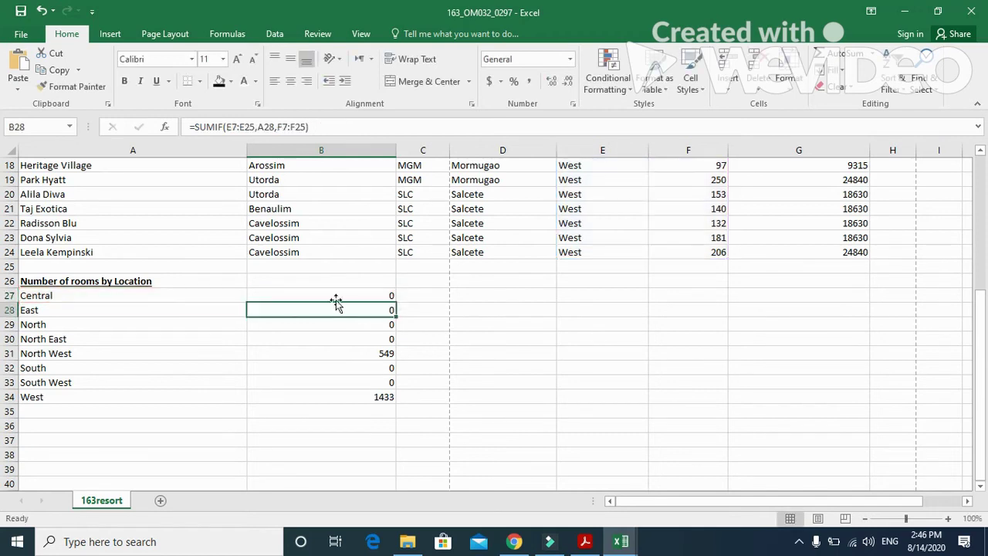
- Refill the corrected B27 formula down to B34, giving North West 831
click(374, 294)
drag(397, 302, 395, 398)
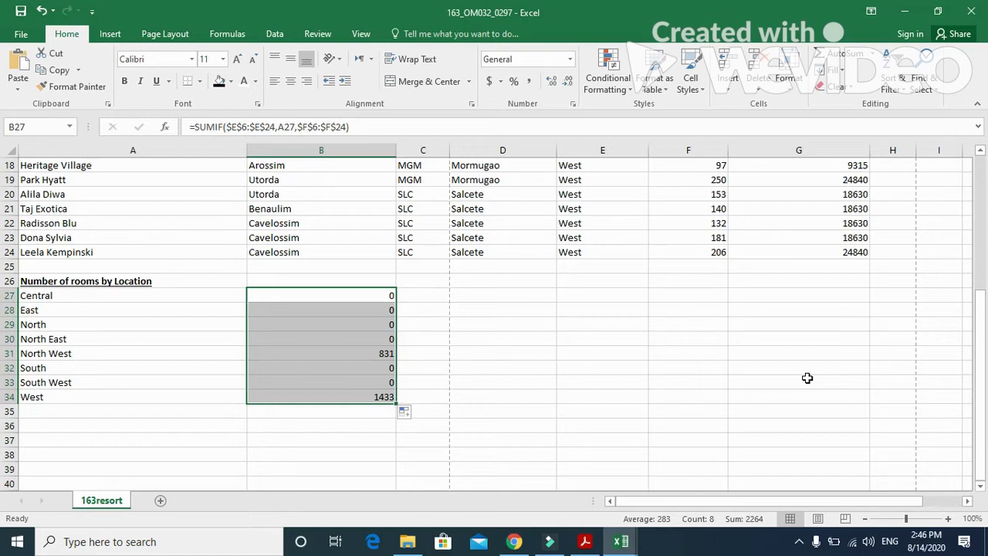
click(585, 541)
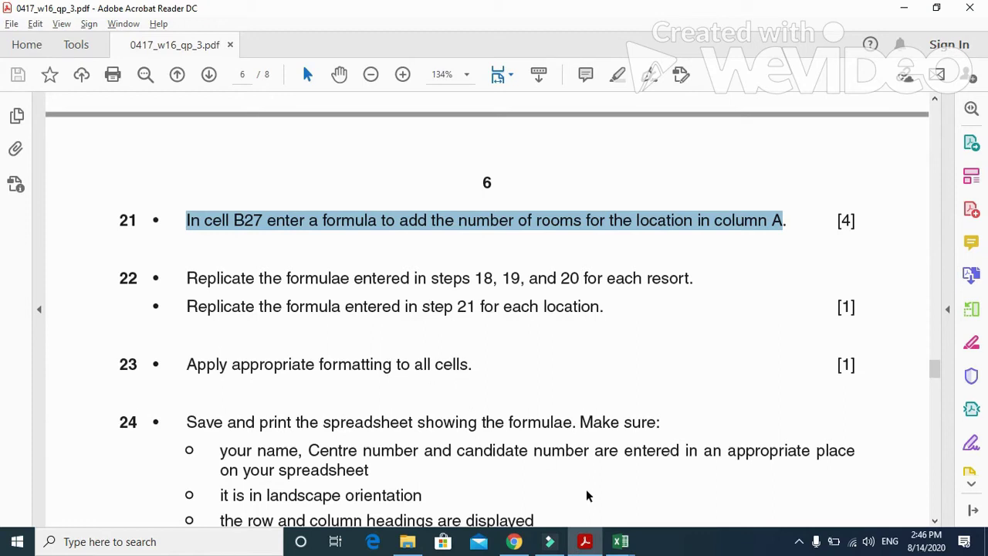
mouse_move(620, 540)
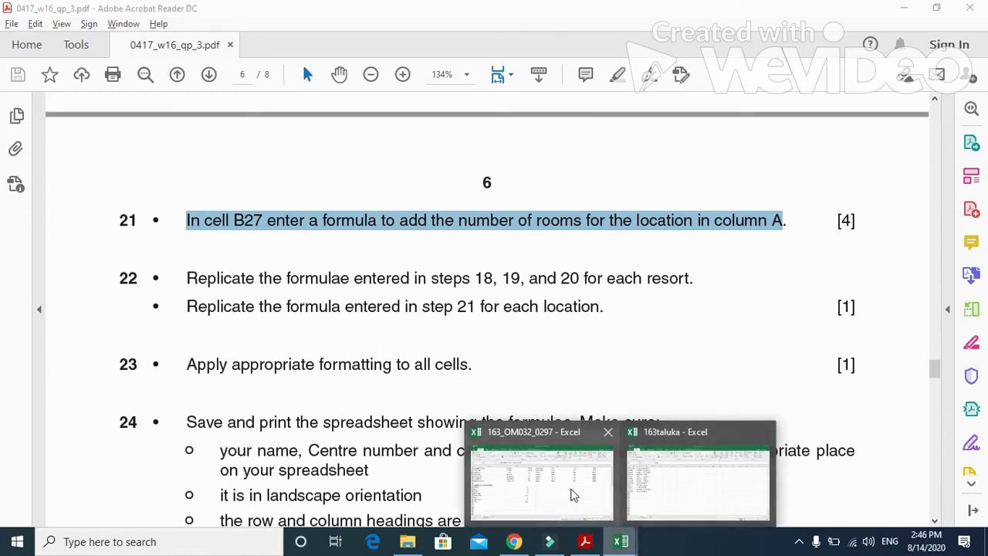
click(573, 494)
scroll(829, 445, up, 6)
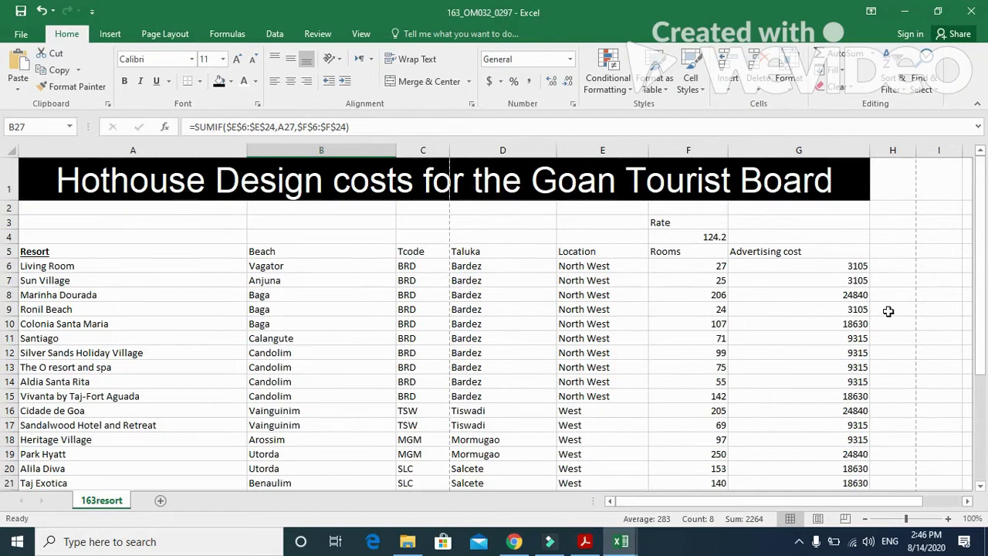
- Select the Advertising cost cells G6:G24 and choose the Currency number format
drag(819, 268, 829, 444)
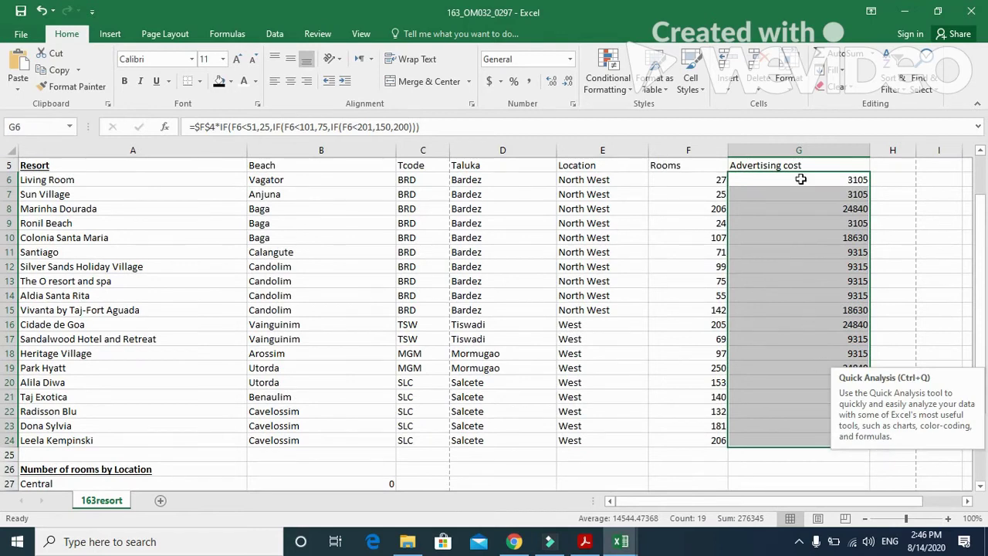
click(789, 85)
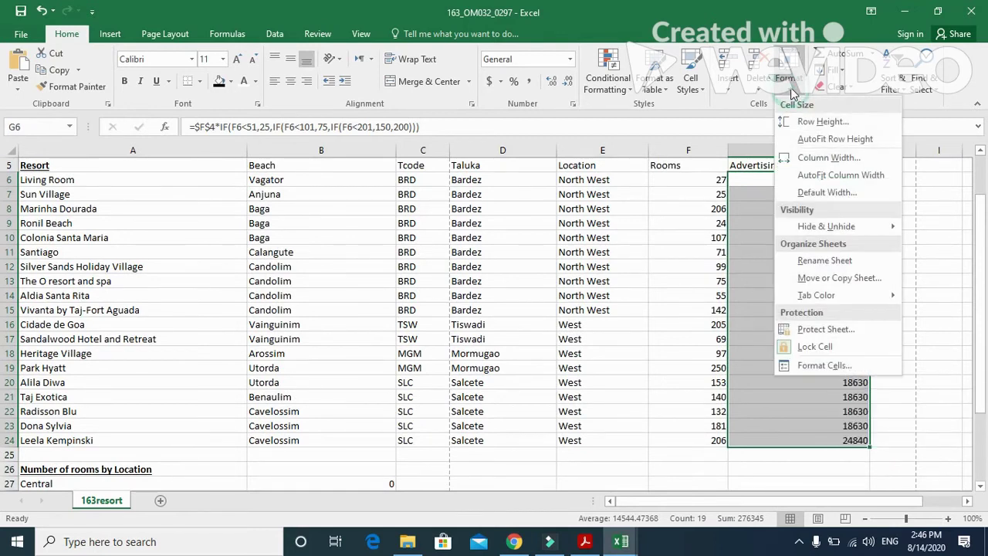
click(826, 365)
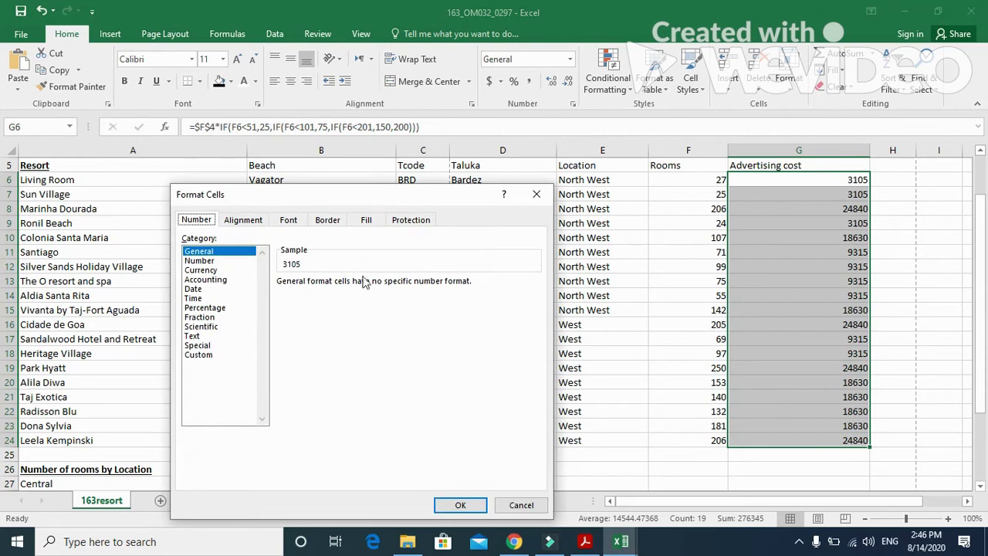
click(220, 271)
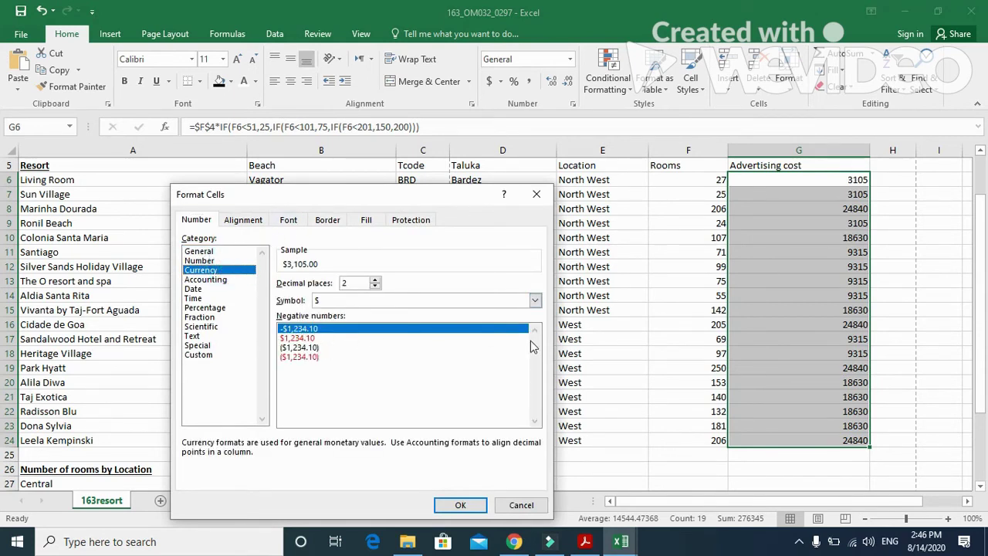
- Apply the ₹ Hindi symbol with 2 decimals, so costs read like ₹3,105.00
click(533, 303)
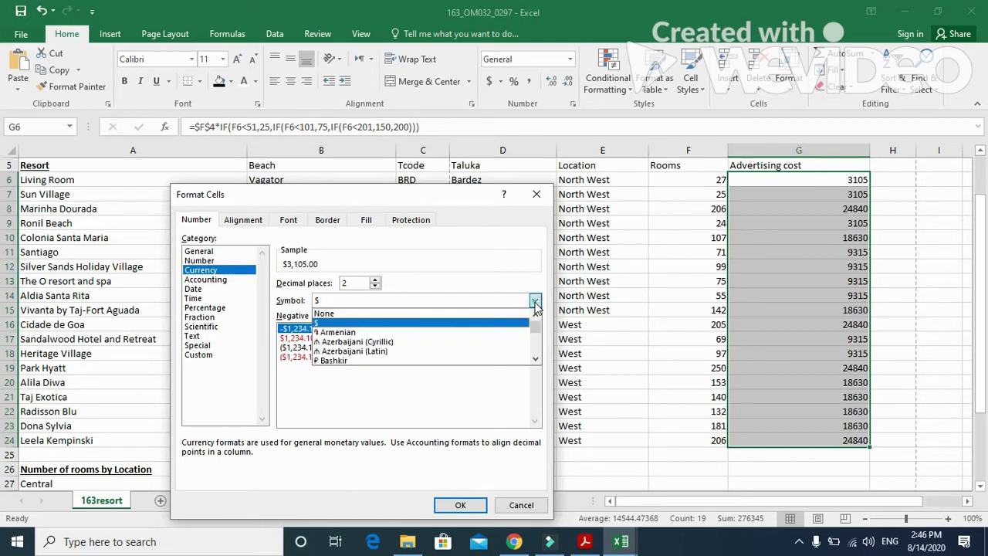
click(534, 361)
click(534, 361)
click(535, 362)
click(535, 361)
click(534, 362)
click(535, 361)
click(535, 361)
click(534, 361)
click(535, 361)
click(535, 361)
click(535, 361)
click(534, 361)
click(535, 361)
click(535, 362)
click(534, 361)
click(534, 362)
click(535, 361)
click(535, 362)
click(535, 362)
click(534, 361)
click(535, 361)
click(534, 361)
click(535, 361)
click(535, 361)
click(535, 361)
click(534, 361)
click(534, 361)
click(535, 361)
click(535, 361)
click(535, 361)
click(535, 361)
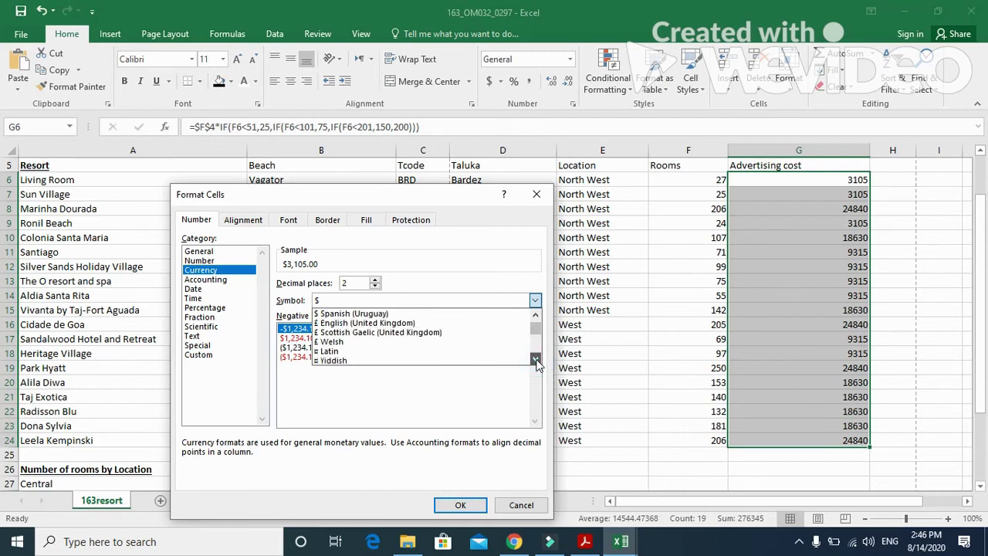
click(534, 361)
click(534, 361)
click(535, 361)
click(535, 362)
click(534, 361)
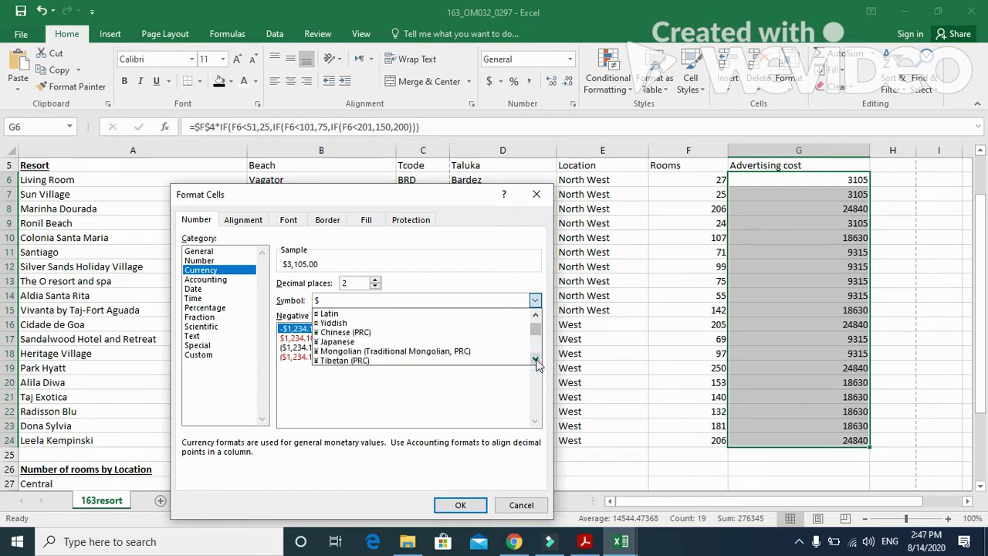
click(534, 361)
click(535, 361)
click(535, 361)
click(534, 361)
click(535, 361)
click(534, 361)
click(534, 361)
click(535, 362)
click(535, 361)
click(534, 361)
click(535, 361)
click(535, 361)
click(535, 361)
click(535, 361)
click(535, 361)
double_click(535, 361)
triple_click(534, 361)
triple_click(535, 361)
double_click(535, 361)
double_click(535, 361)
triple_click(535, 361)
triple_click(535, 361)
triple_click(534, 361)
triple_click(535, 361)
triple_click(534, 361)
triple_click(535, 361)
triple_click(534, 361)
triple_click(534, 361)
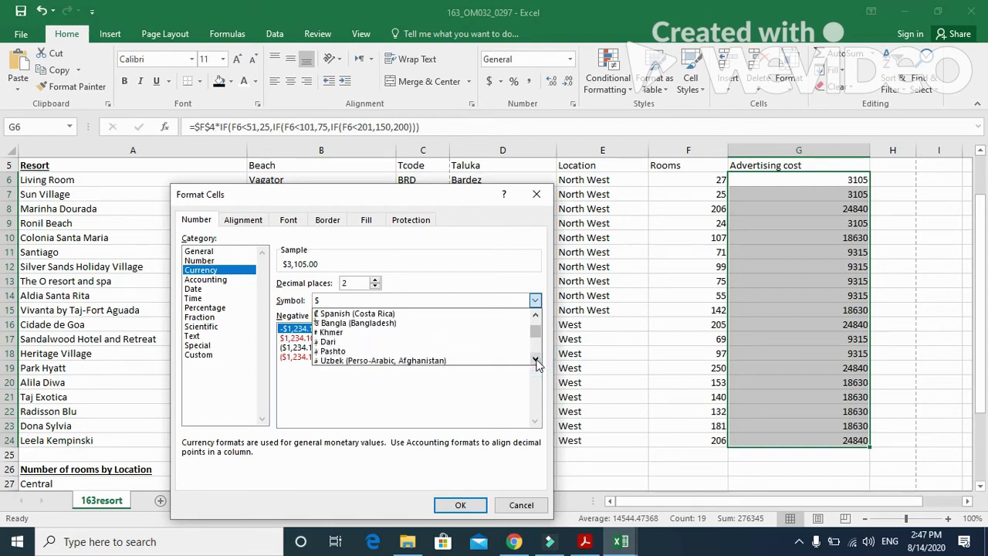
triple_click(535, 361)
triple_click(534, 362)
click(535, 361)
click(534, 361)
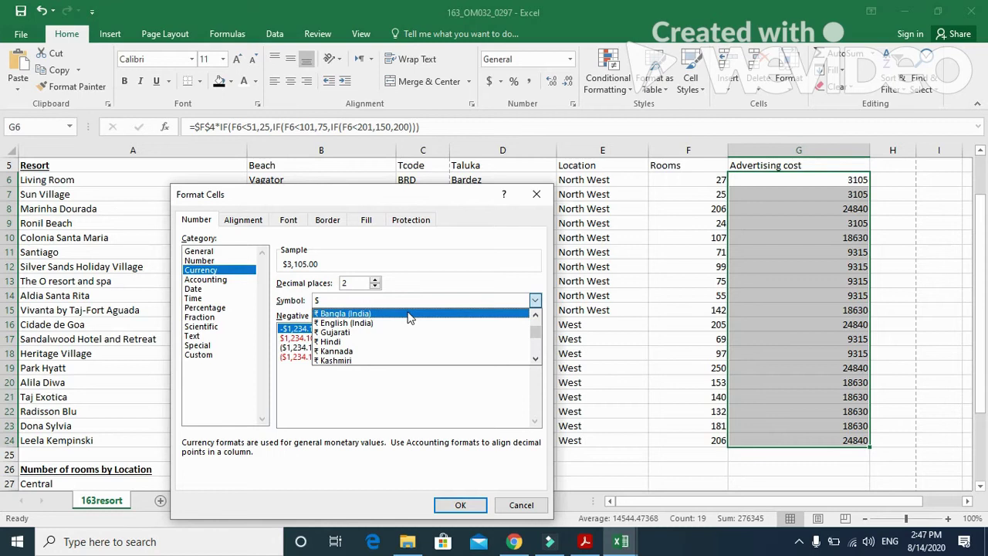
click(381, 341)
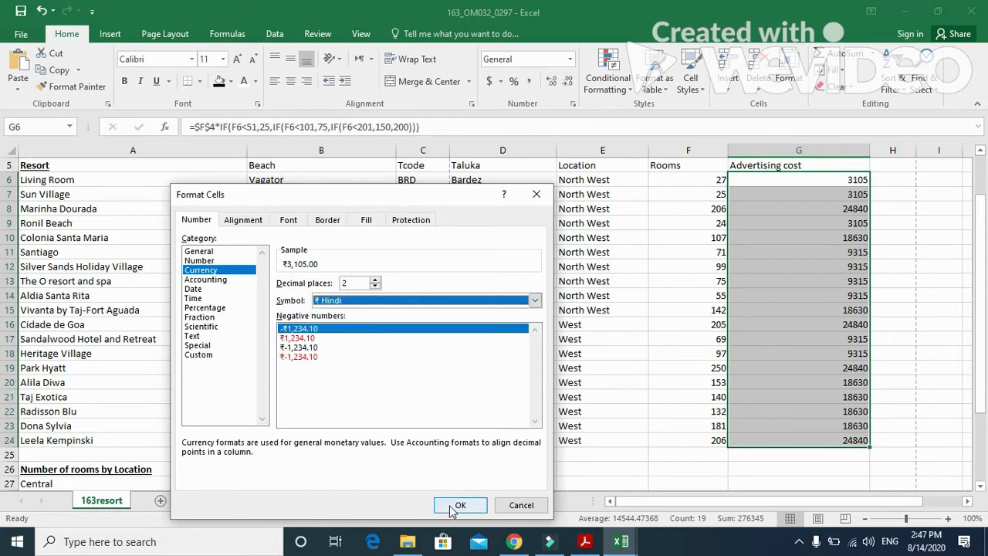
click(455, 506)
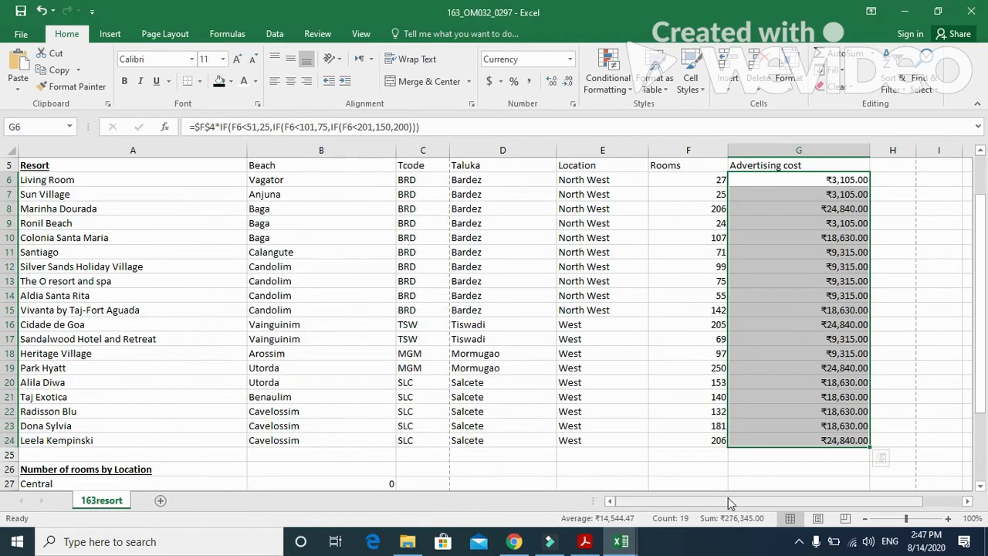
click(585, 541)
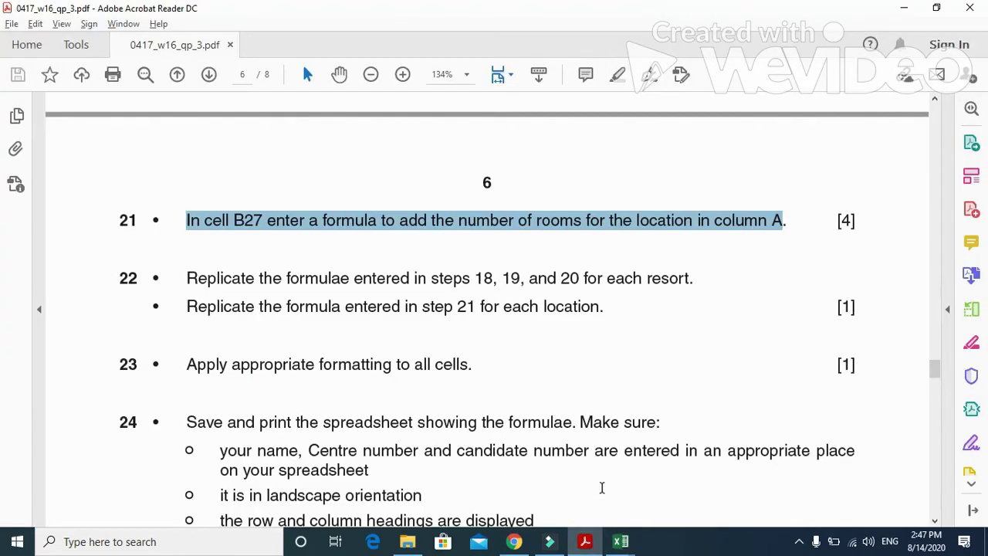
- Review the Task 3 rupee currency instructions on page 5, then return to page 6
scroll(598, 488, up, 15)
scroll(594, 491, up, 3)
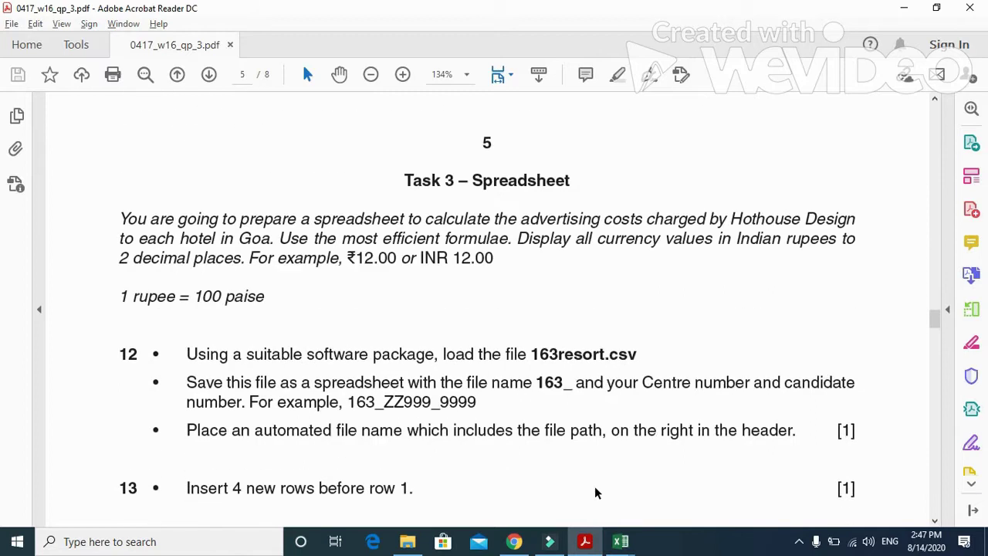
scroll(681, 509, down, 7)
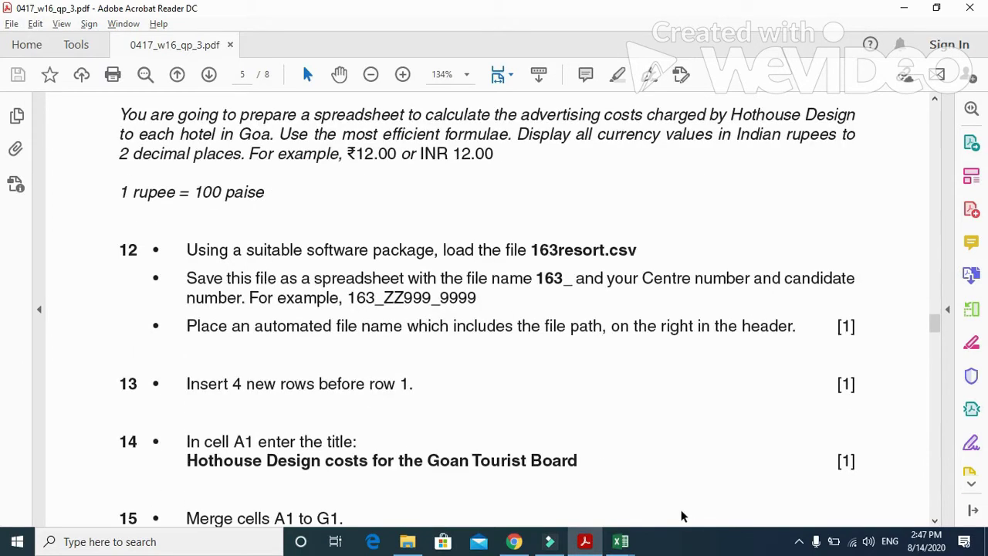
scroll(616, 481, down, 10)
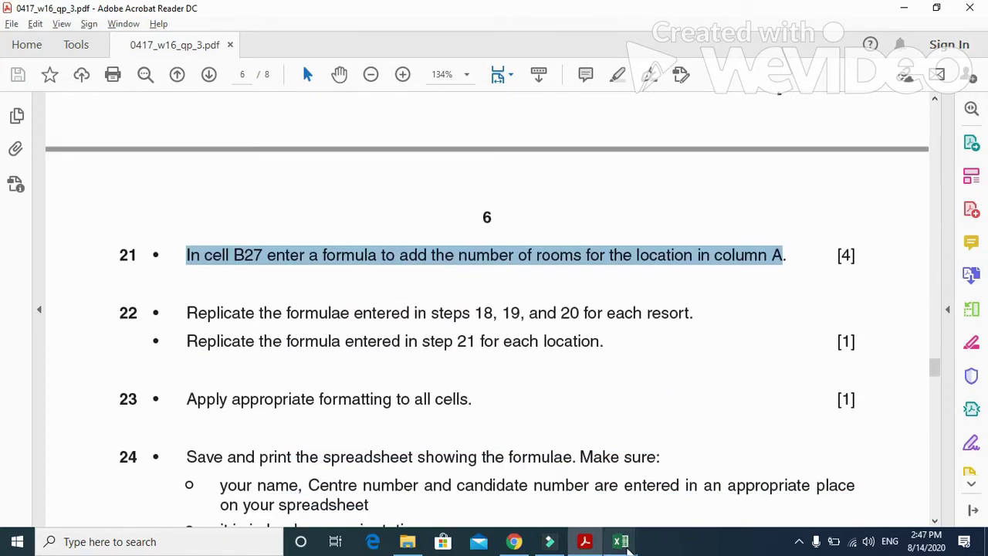
mouse_move(629, 546)
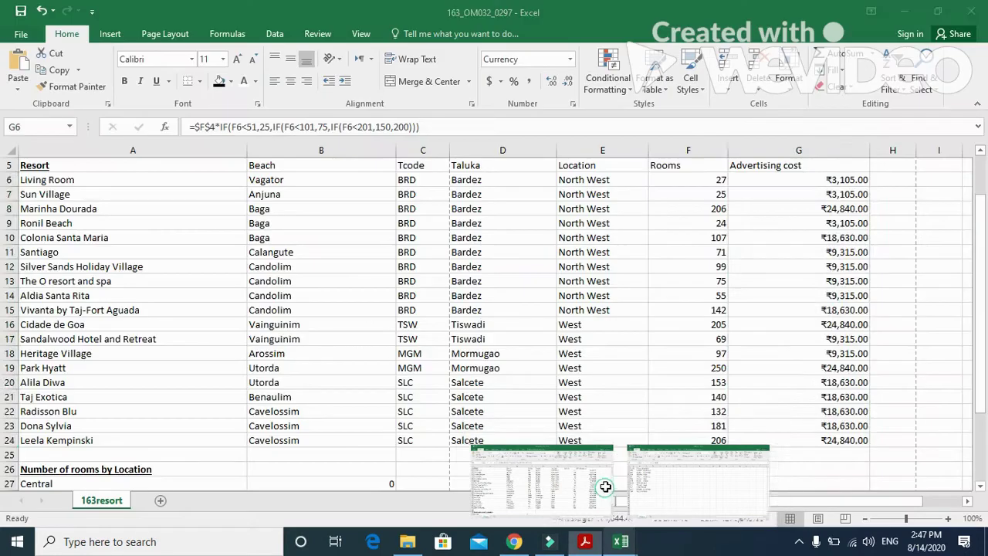
- Format the Rate in F4 as ₹ Hindi currency with 2 decimals, showing ₹124.20
click(607, 480)
click(705, 235)
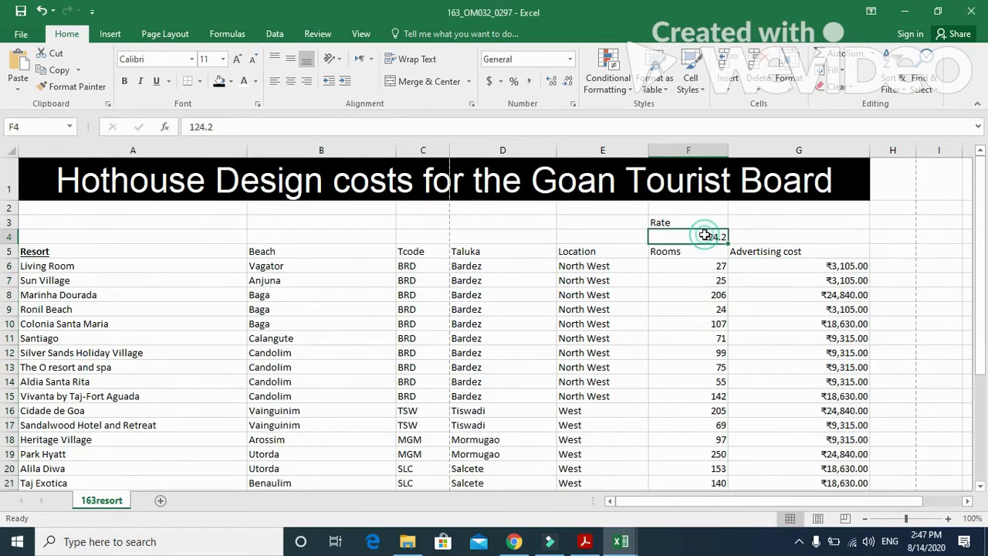
click(794, 96)
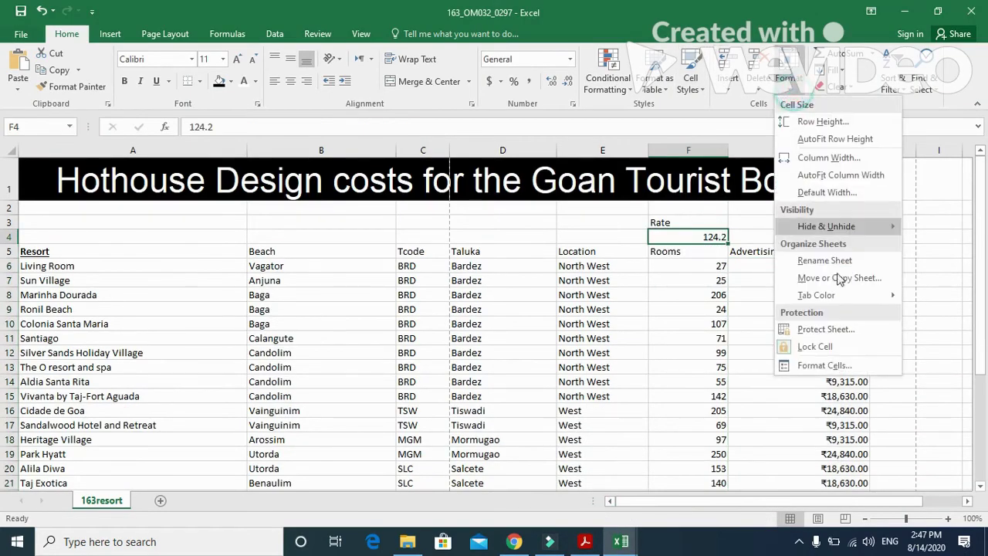
click(818, 360)
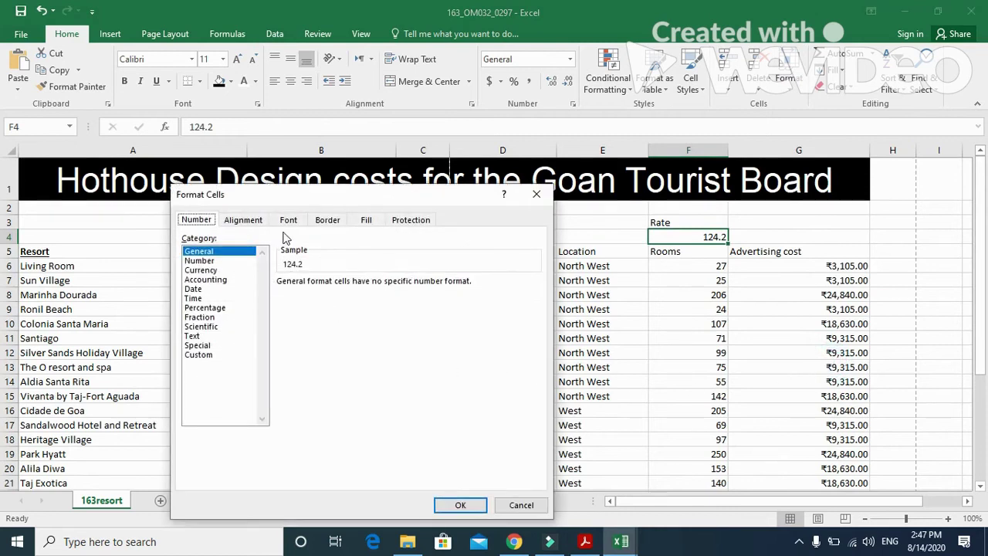
click(203, 270)
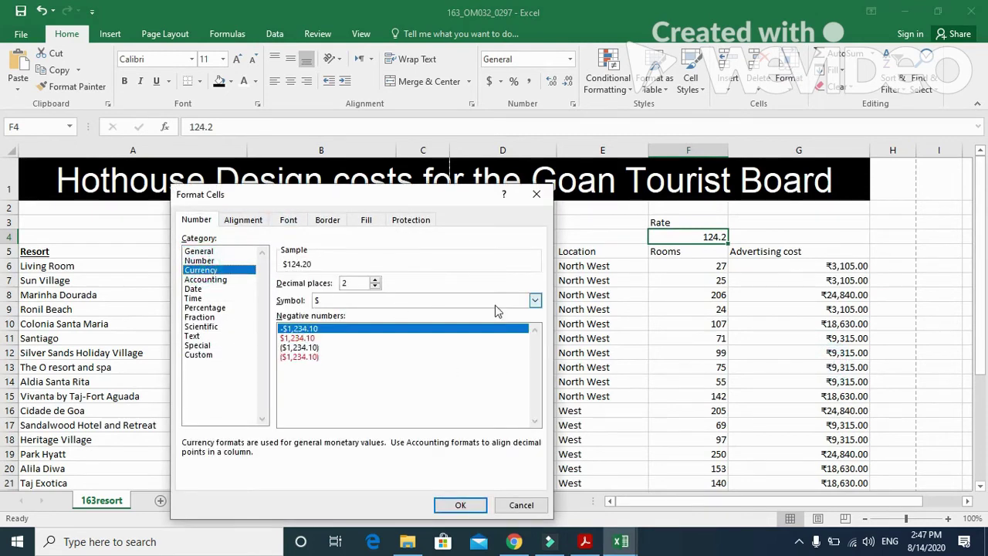
click(535, 301)
drag(539, 359, 539, 364)
scroll(368, 357, down, 1)
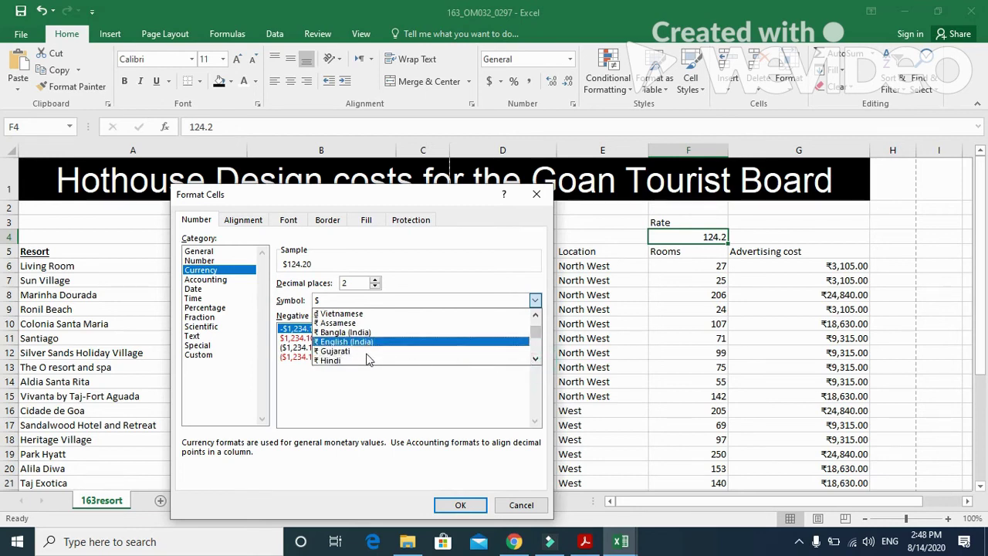
click(363, 359)
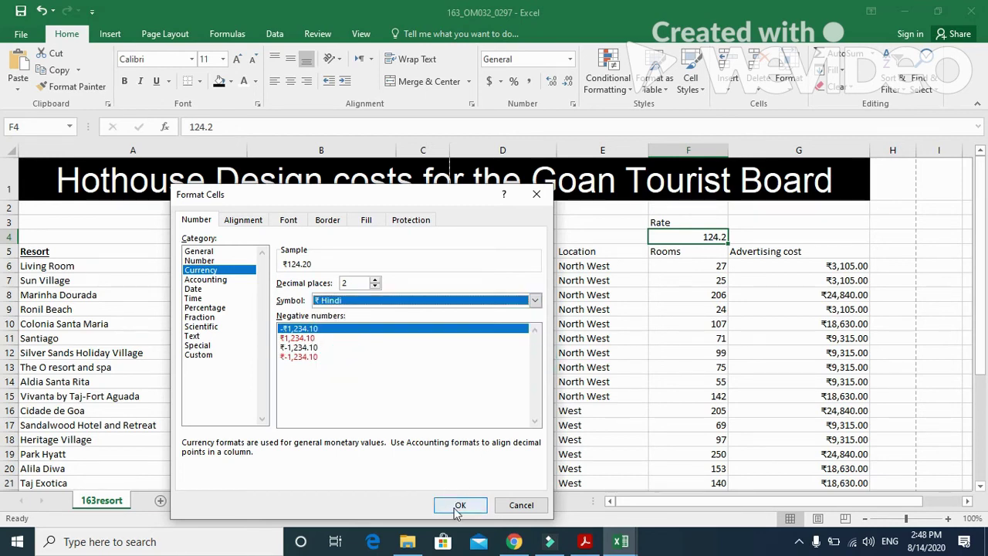
click(458, 506)
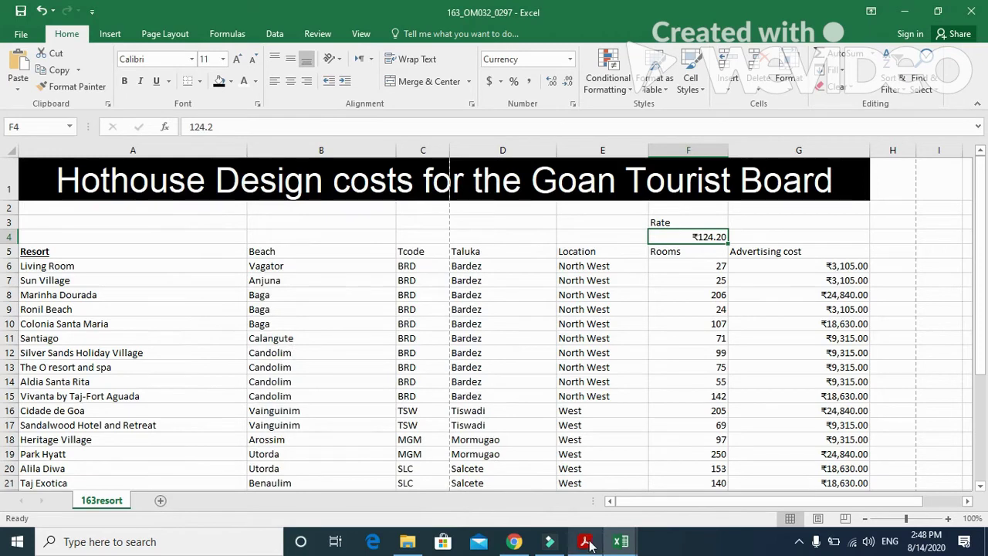
click(586, 541)
- Read step 24 and PRINTOUT 1: landscape formulae printout with headings and all cells visible
scroll(315, 404, down, 2)
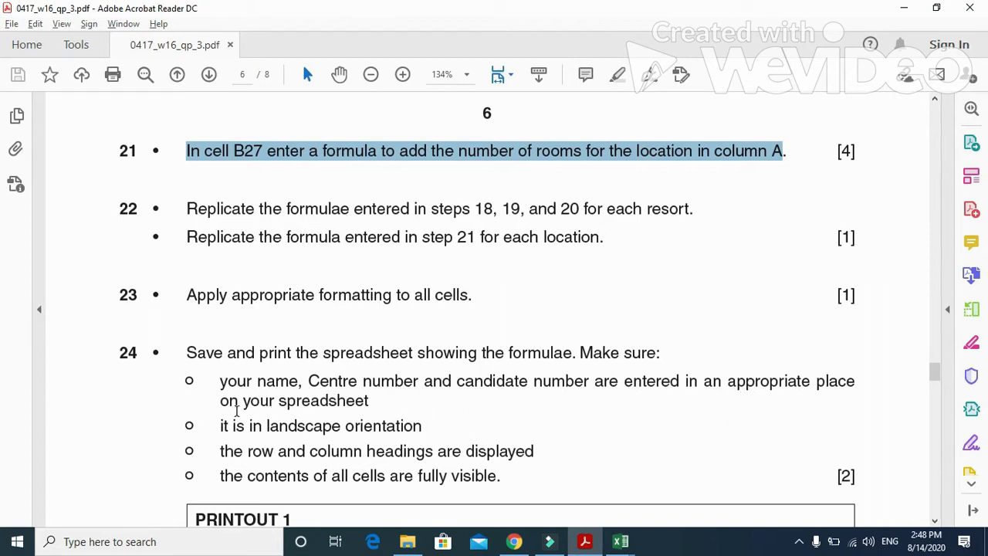
scroll(295, 412, down, 1)
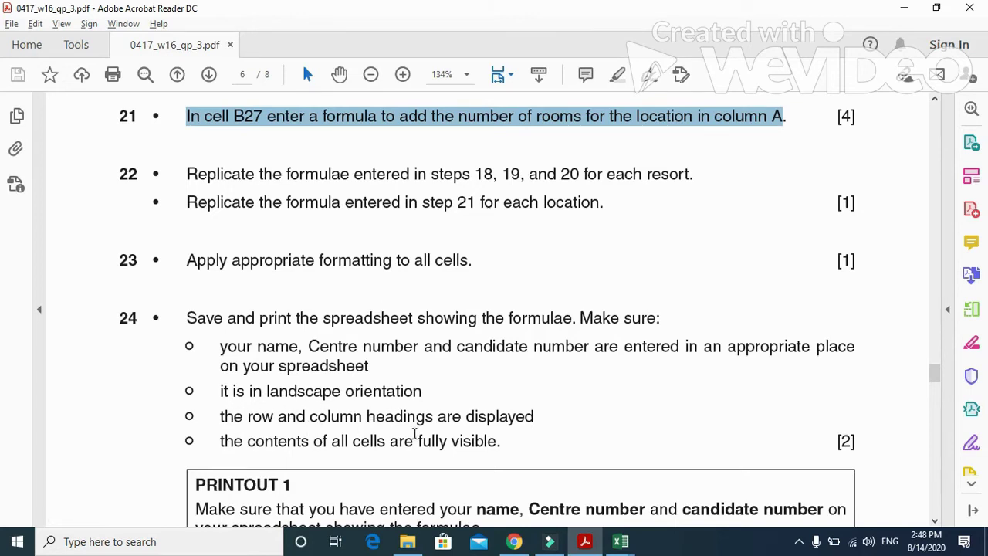
scroll(454, 436, down, 2)
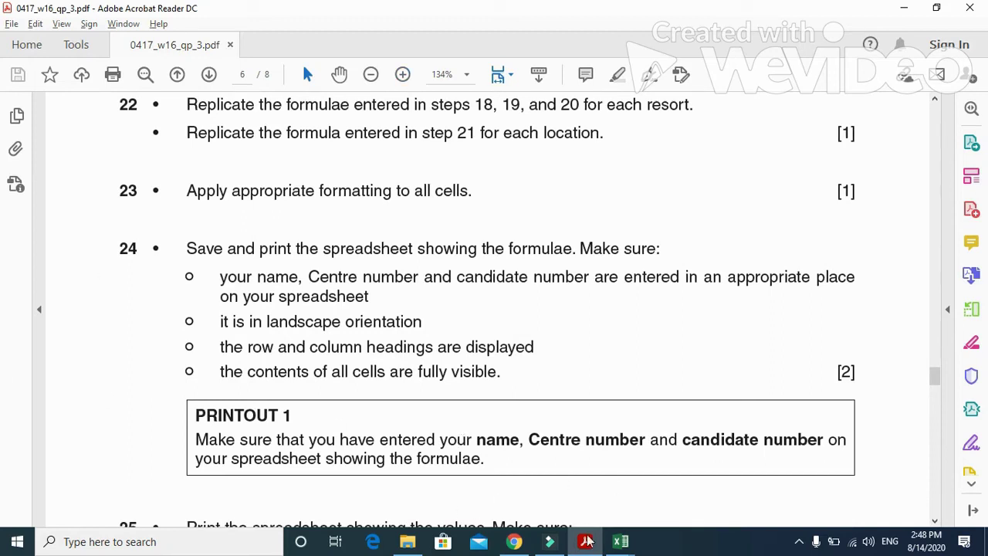
mouse_move(621, 540)
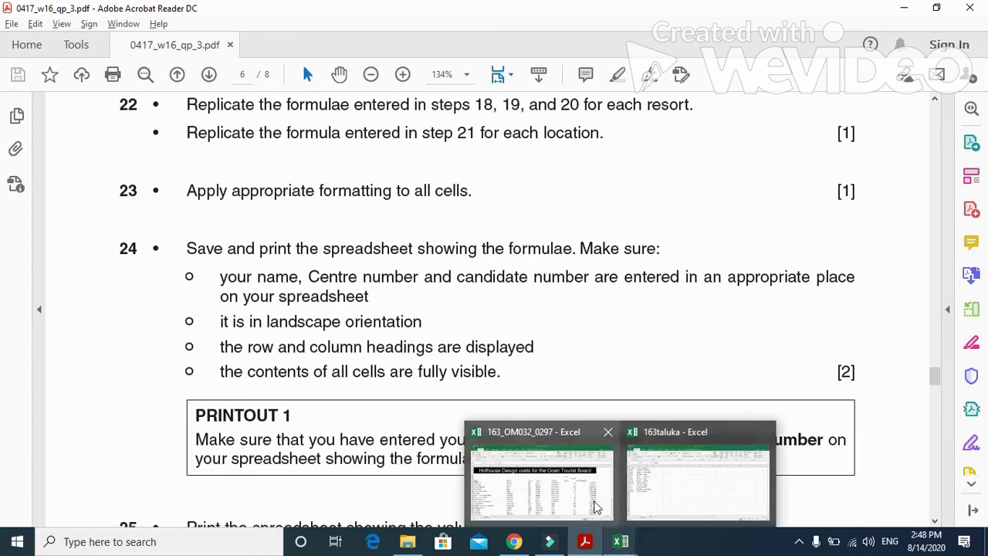
click(595, 507)
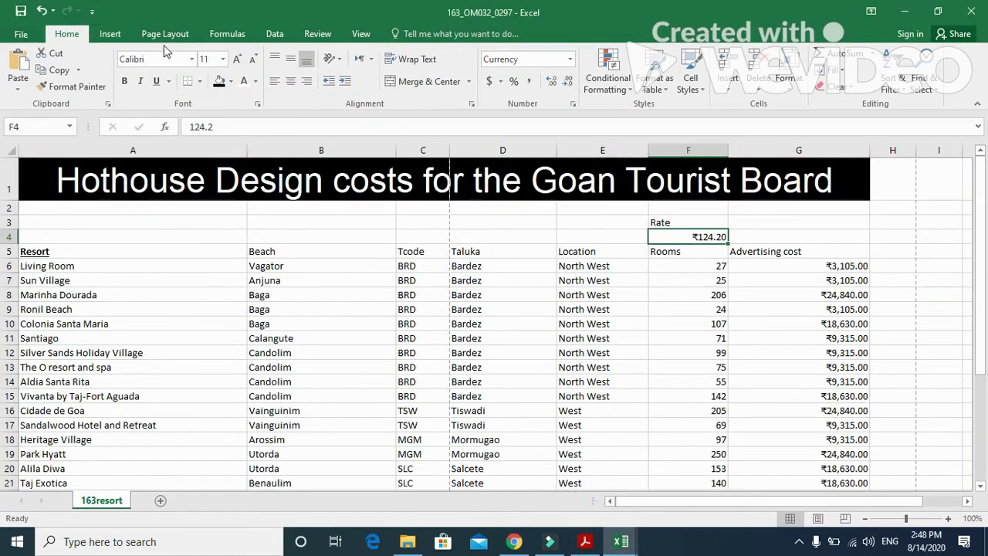
- Add a centred custom footer with the candidate's name, Centre number and candidate number
click(30, 34)
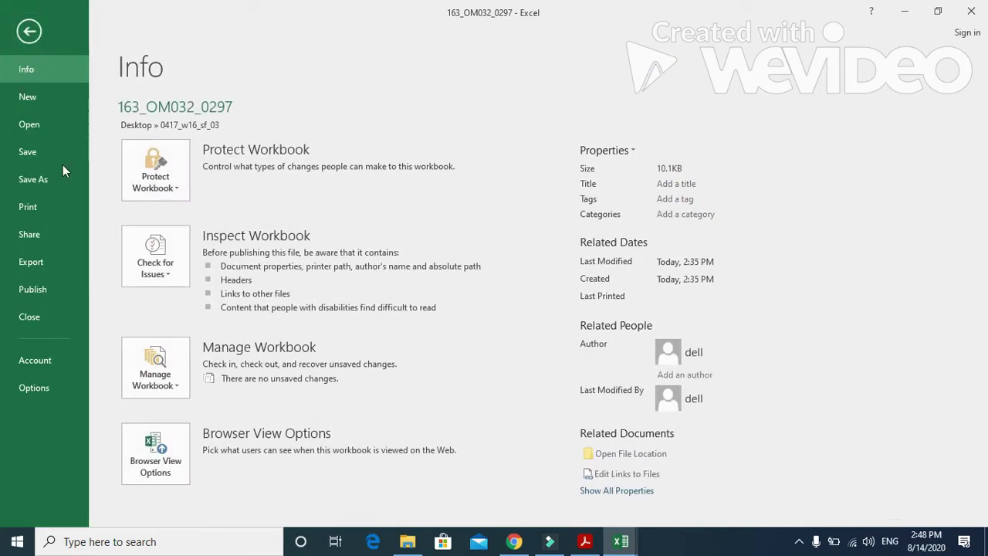
click(41, 206)
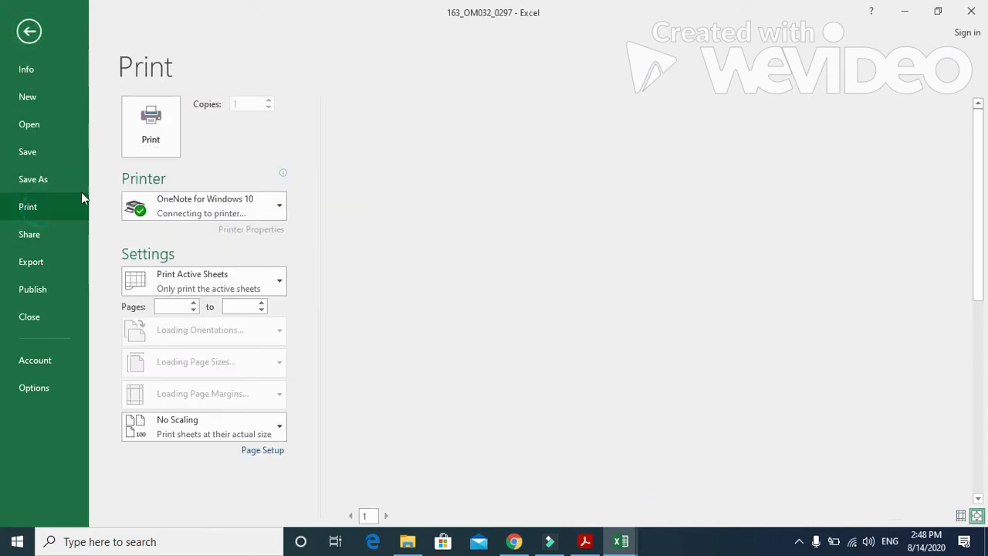
click(249, 485)
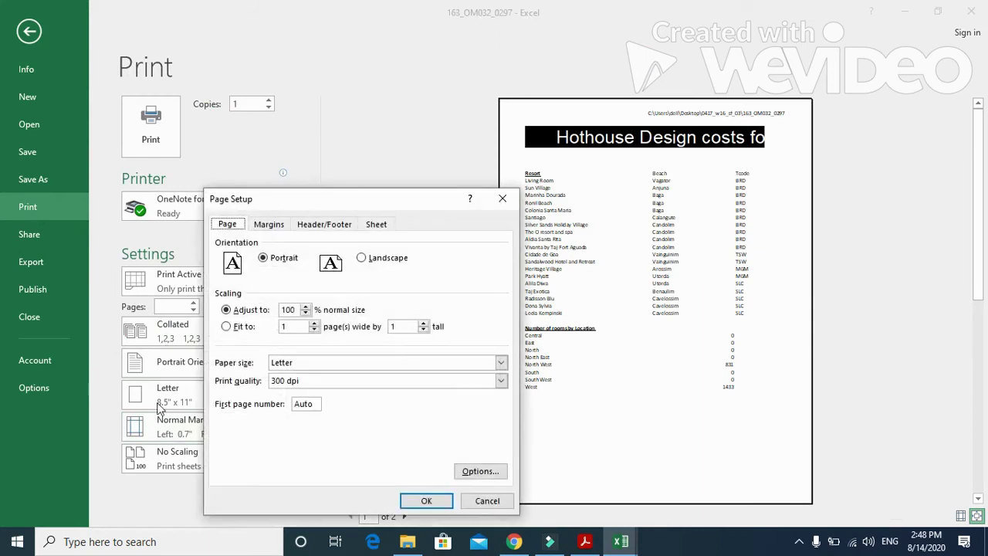
click(308, 225)
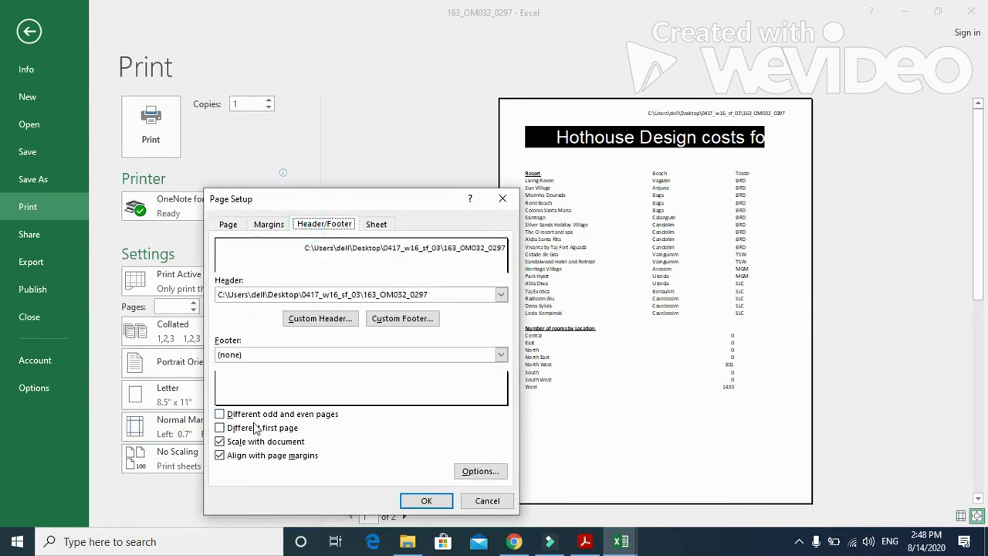
click(384, 325)
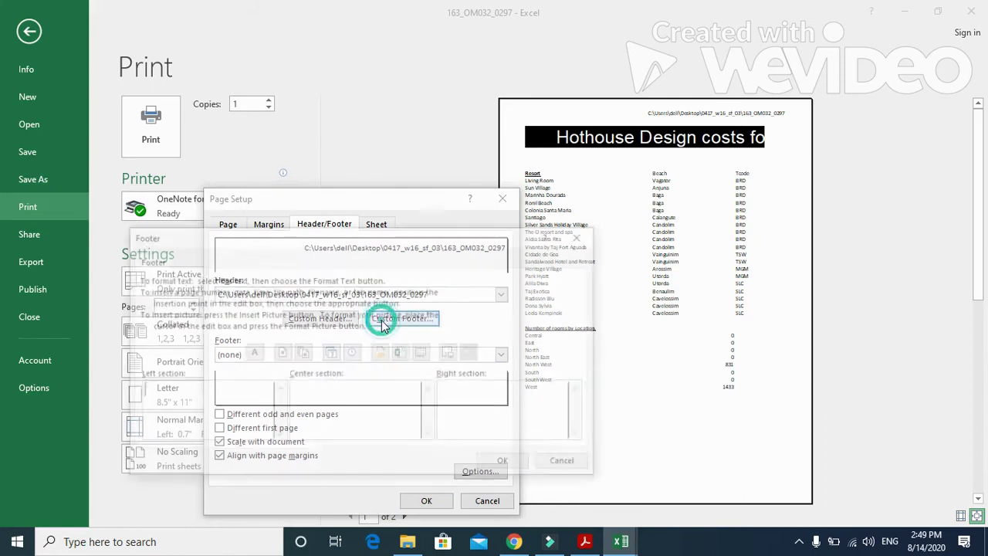
click(337, 400)
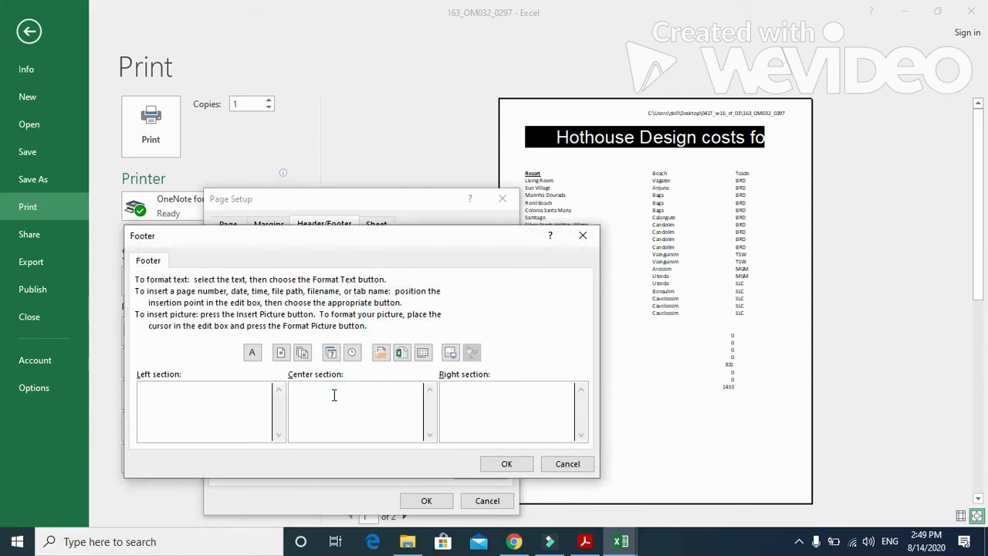
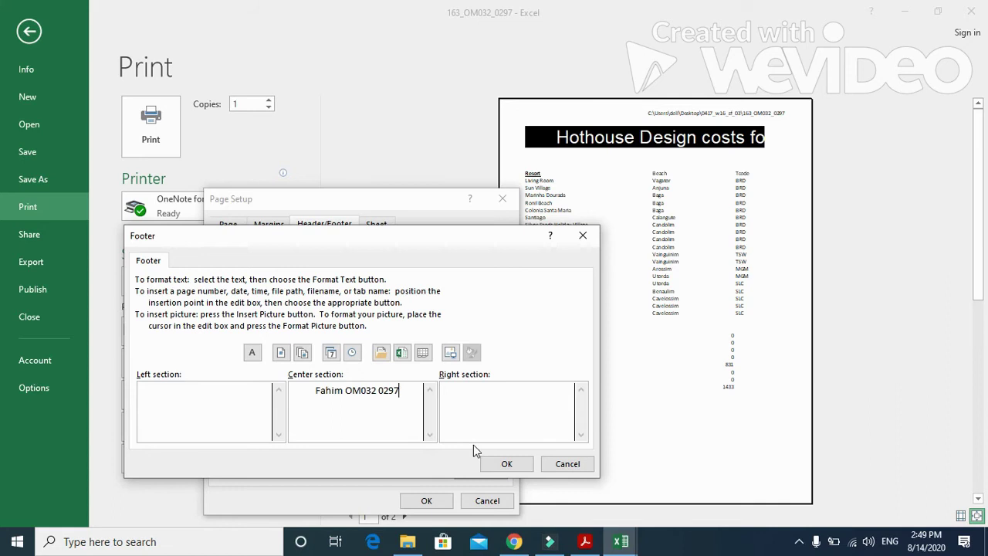
click(505, 463)
click(421, 500)
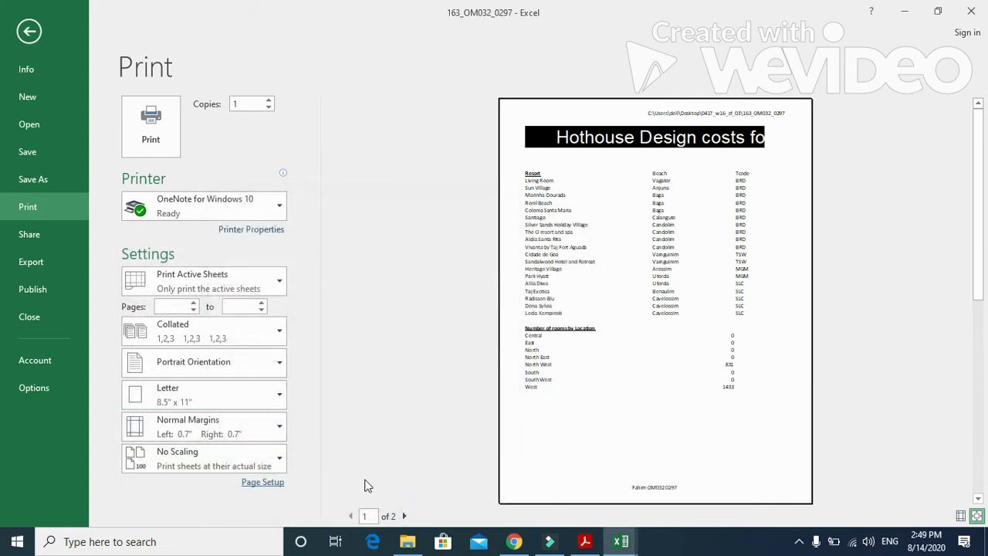
click(585, 541)
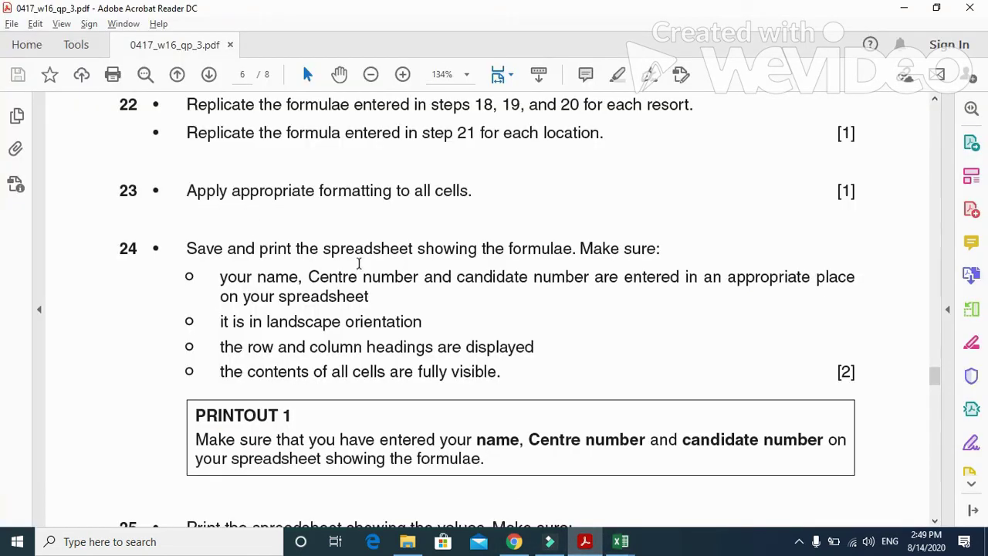
- Back in the worksheet, turn on Show Formulas for the cost sheet
mouse_move(620, 541)
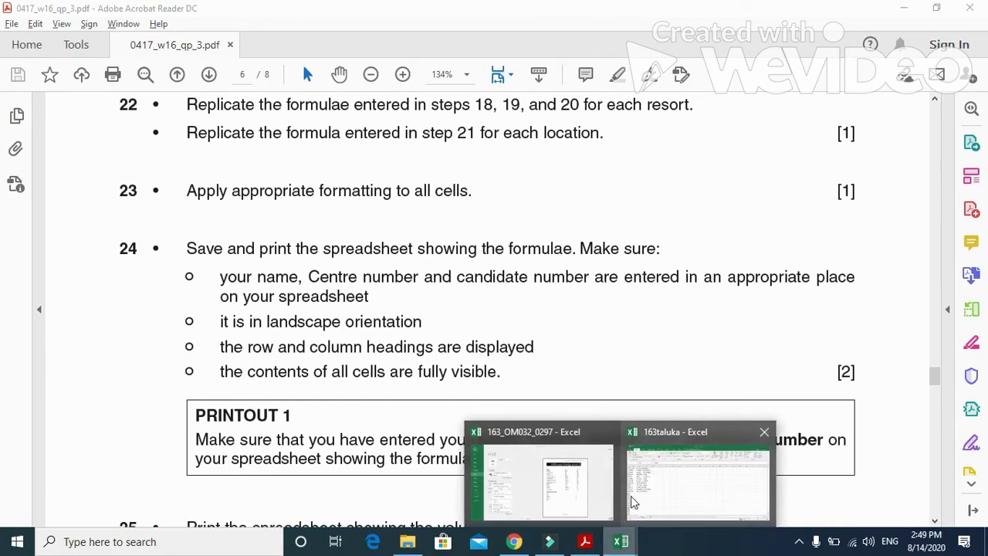
click(558, 492)
click(31, 34)
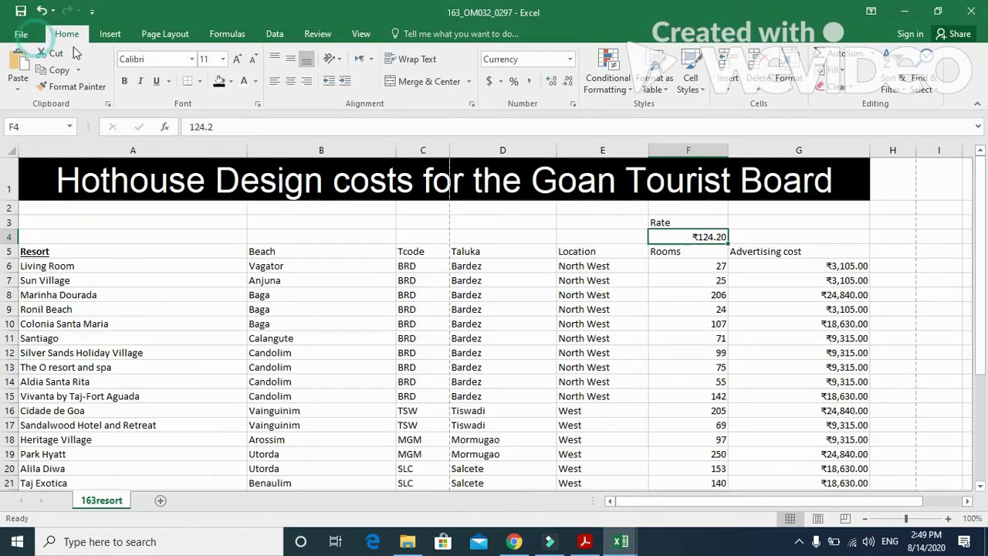
click(226, 34)
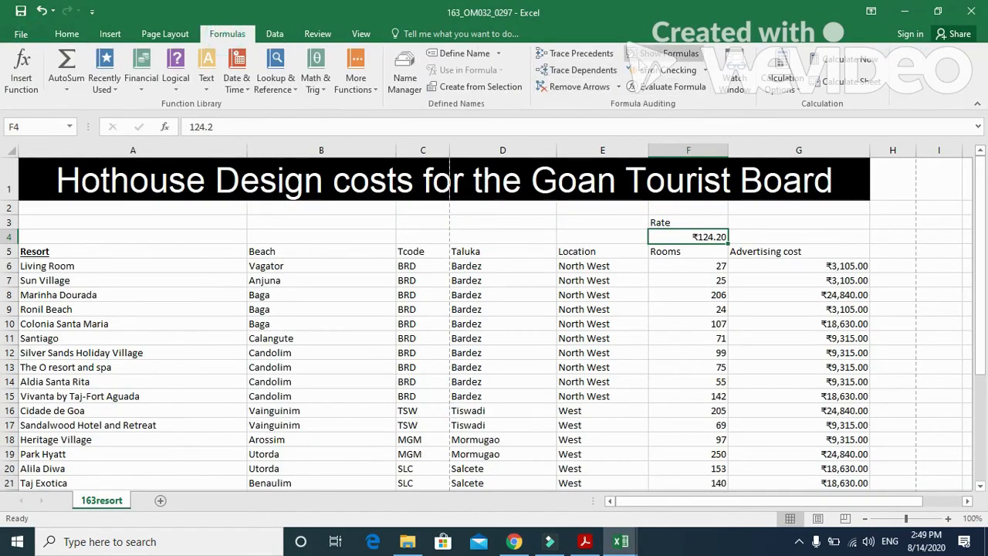
click(663, 53)
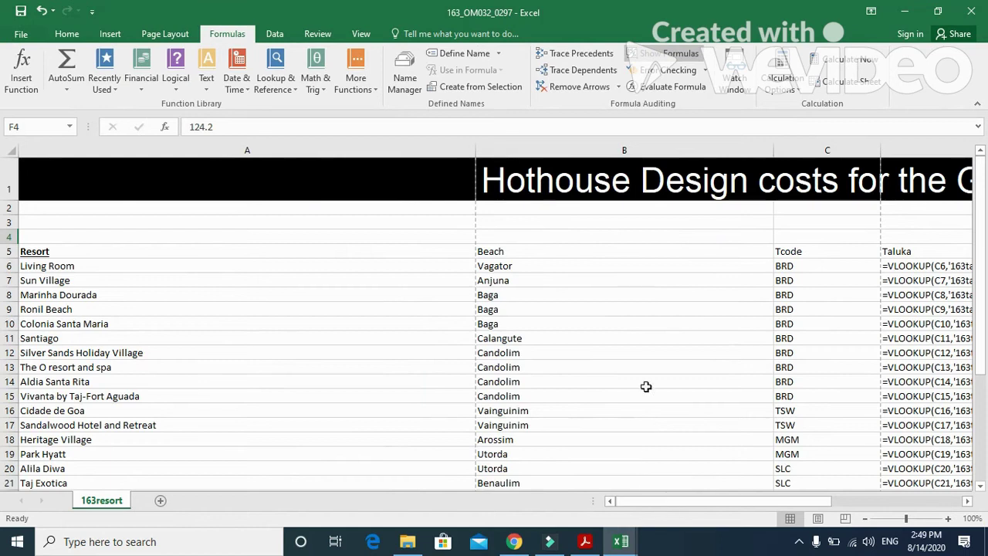
- AutoFit columns A, C, D and E to fit the displayed formulas
double_click(476, 148)
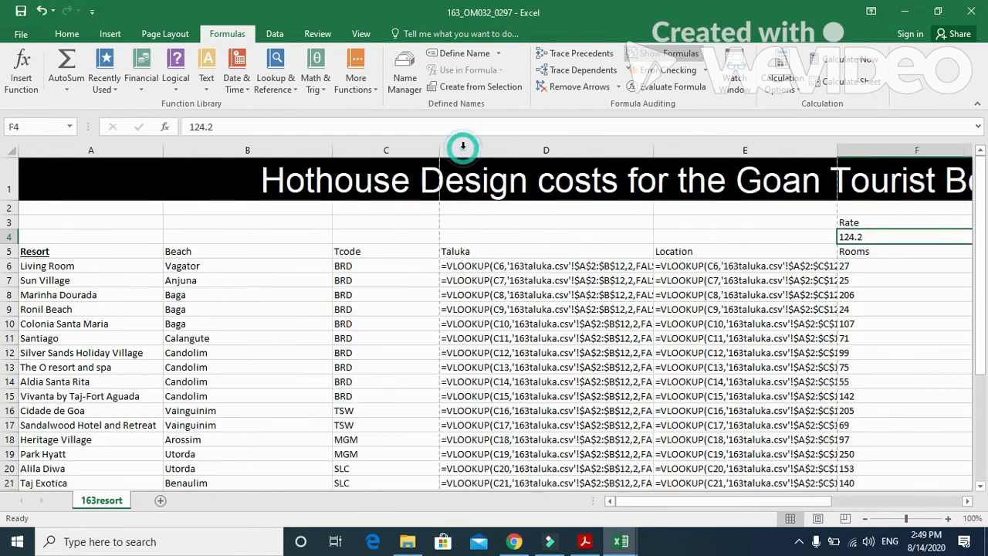
double_click(440, 150)
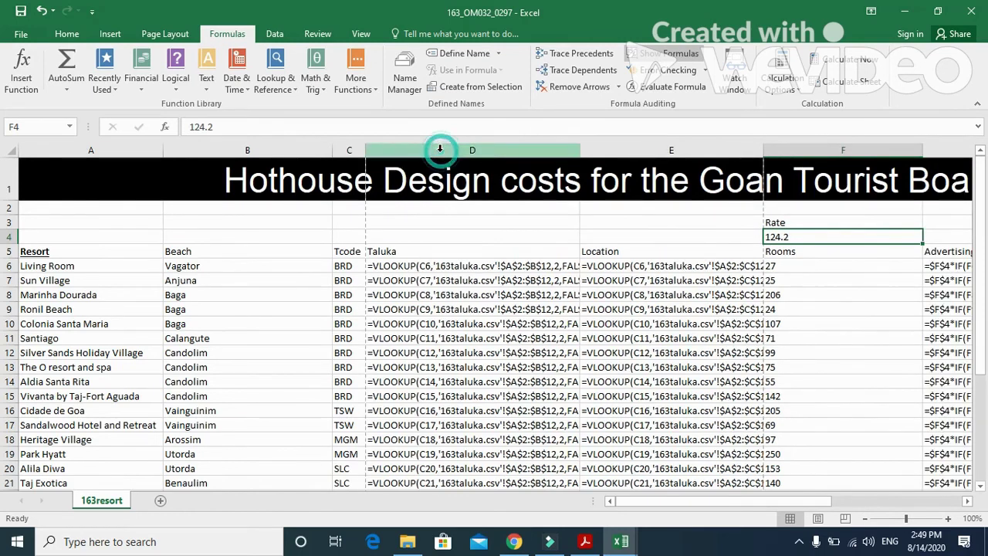
double_click(581, 150)
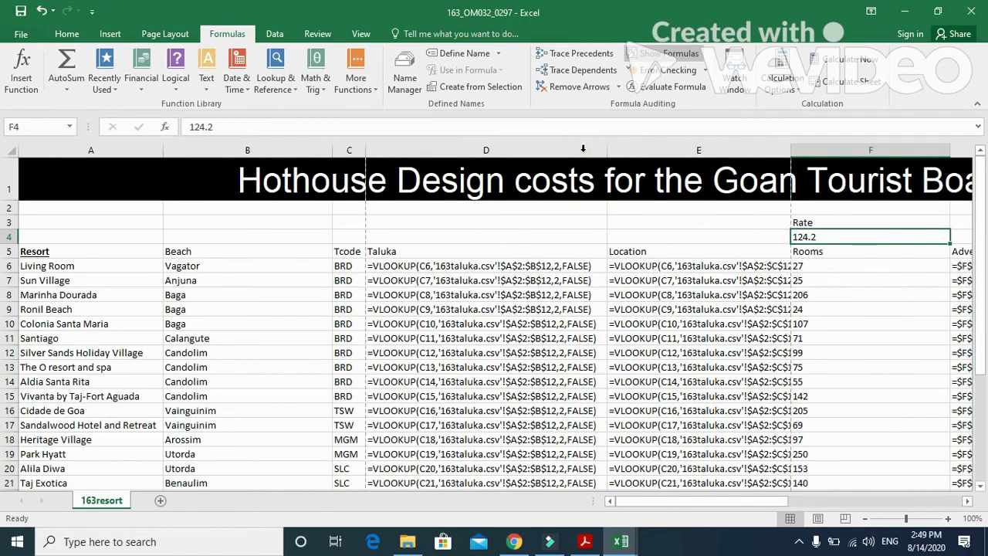
double_click(790, 150)
drag(700, 502, 749, 503)
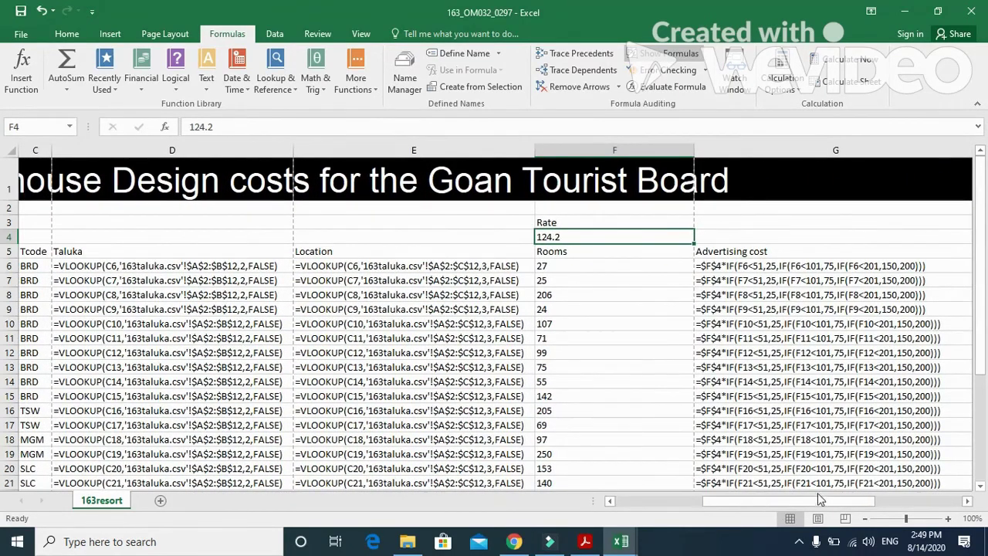
drag(817, 499, 604, 491)
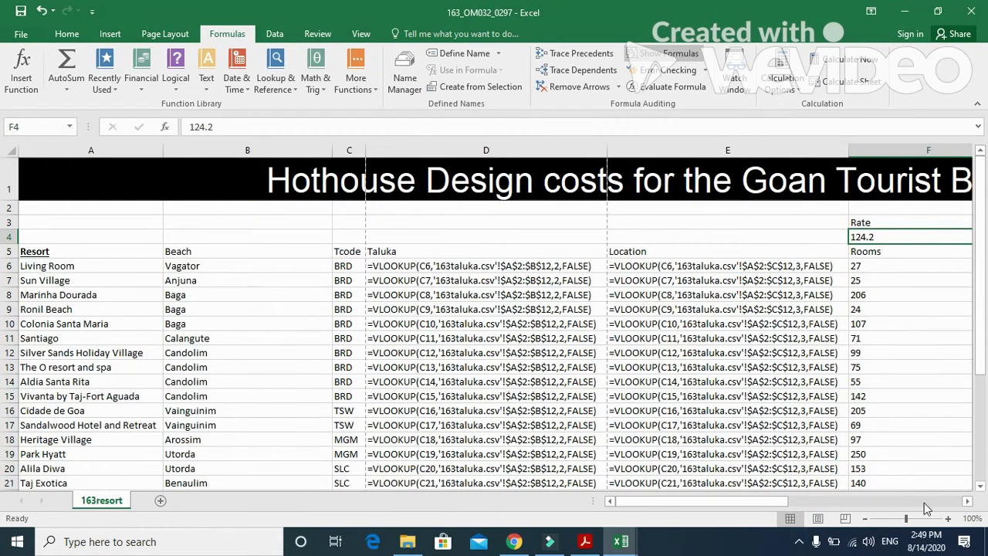
- In Page Break Preview, move the page breaks to the column E/F boundary and widen E
click(843, 519)
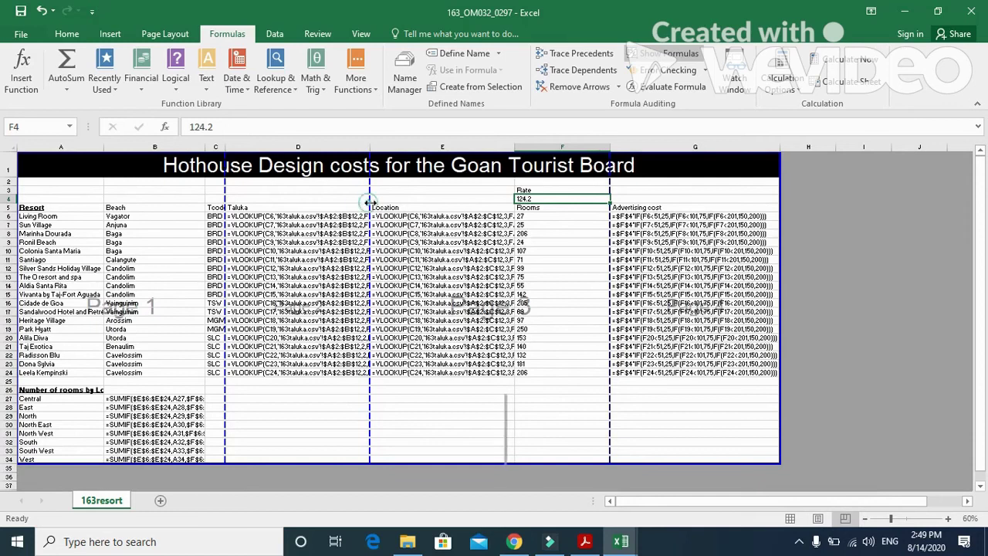
drag(368, 205, 515, 218)
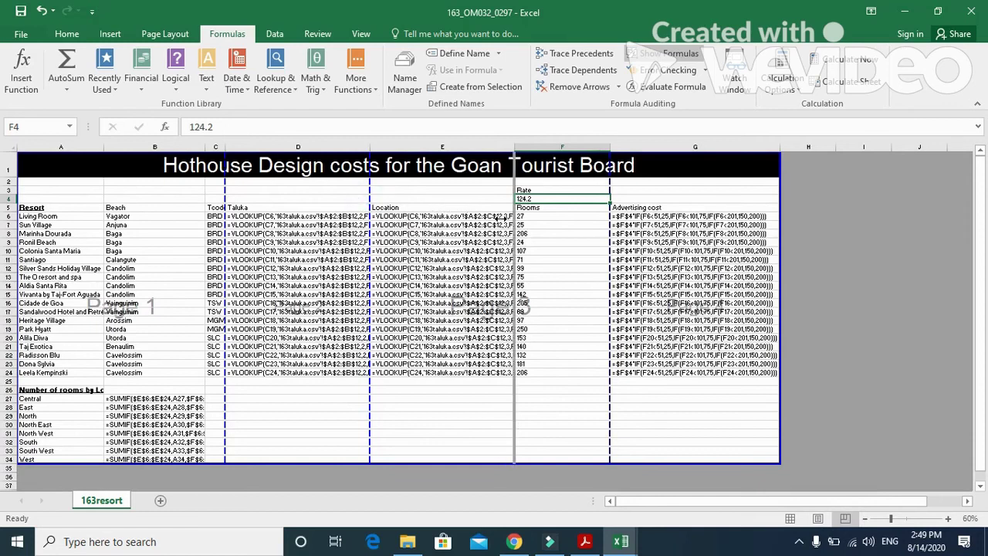
double_click(514, 147)
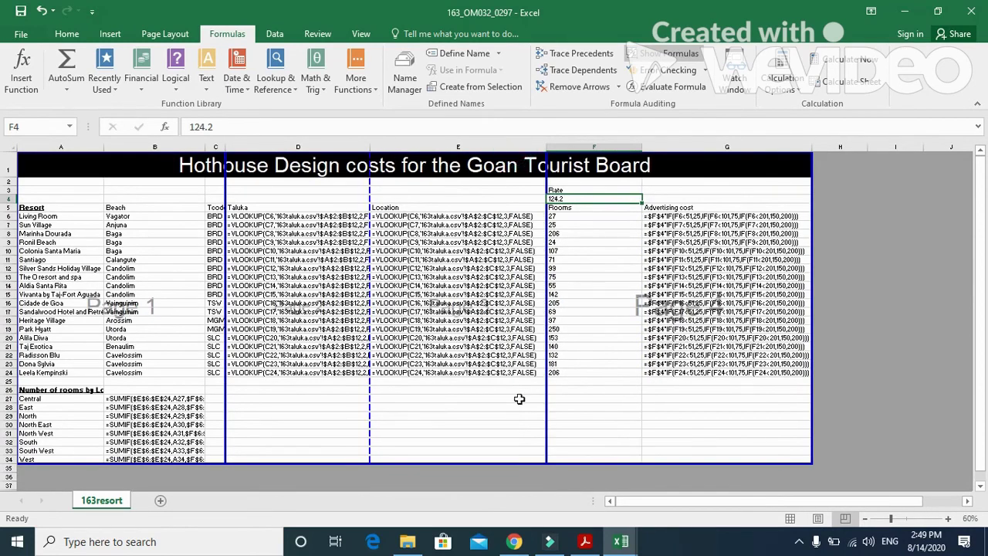
drag(371, 186, 546, 195)
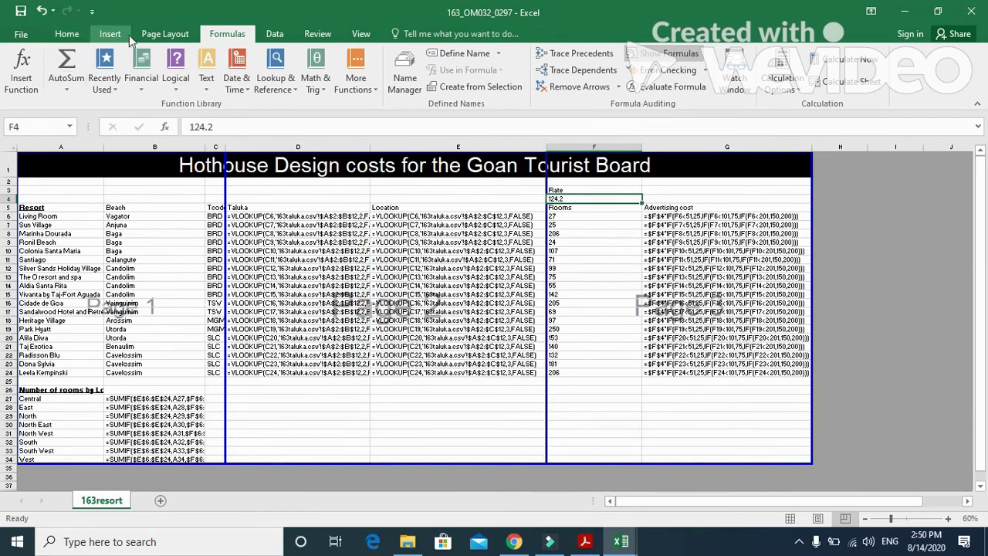
- Set the formula sheet's page orientation to landscape
click(164, 34)
click(152, 73)
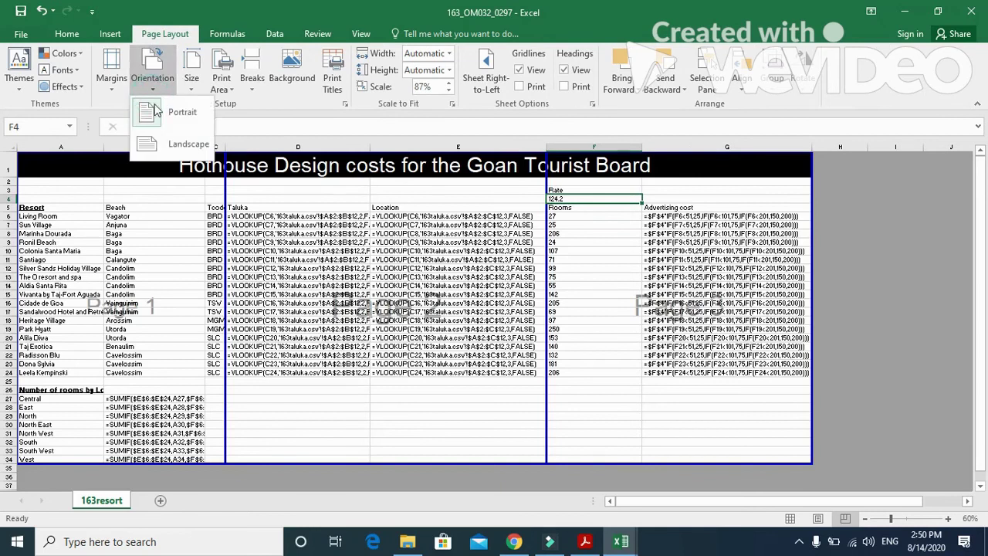
click(171, 143)
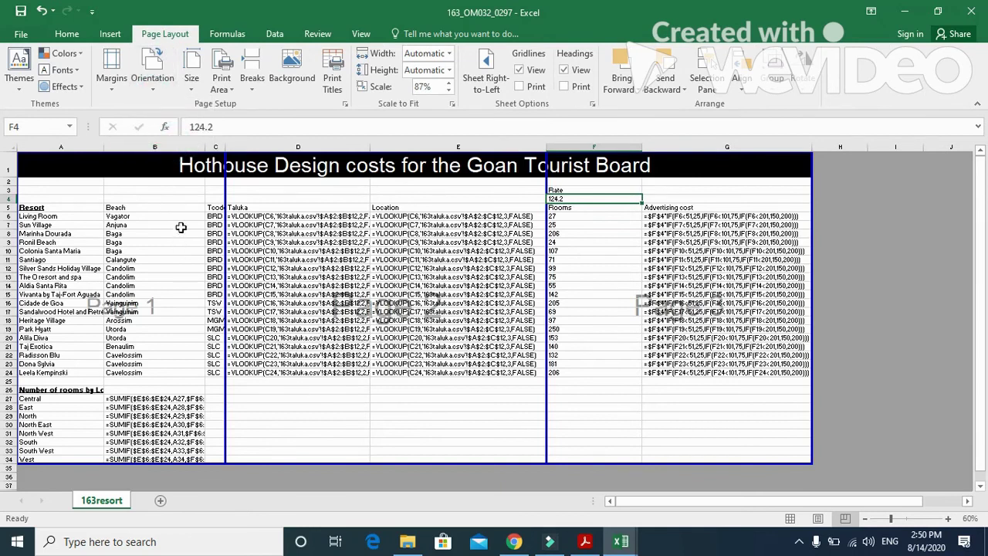
click(159, 91)
click(182, 152)
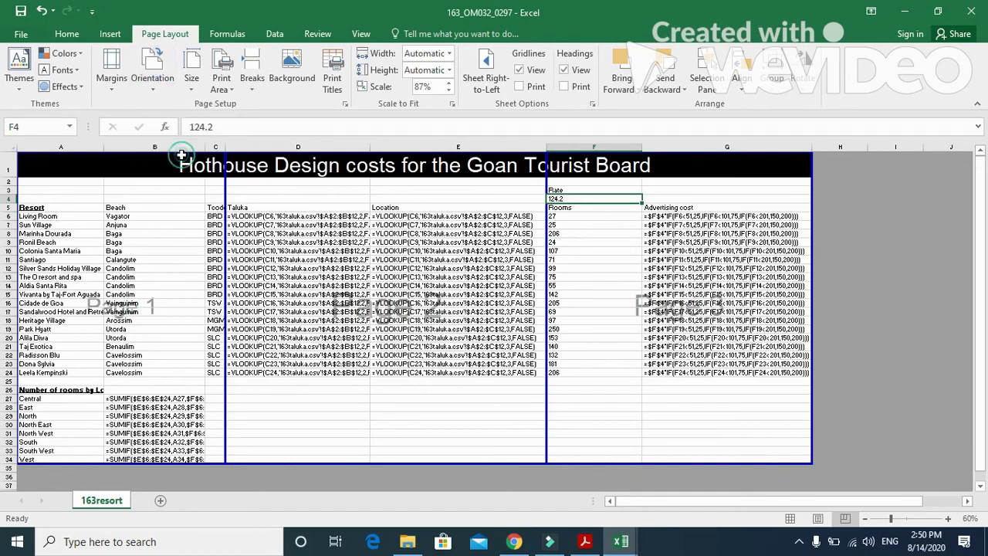
- AutoFit columns B and A so the SUMIF formulas show in full, then open File Info
click(297, 372)
click(308, 423)
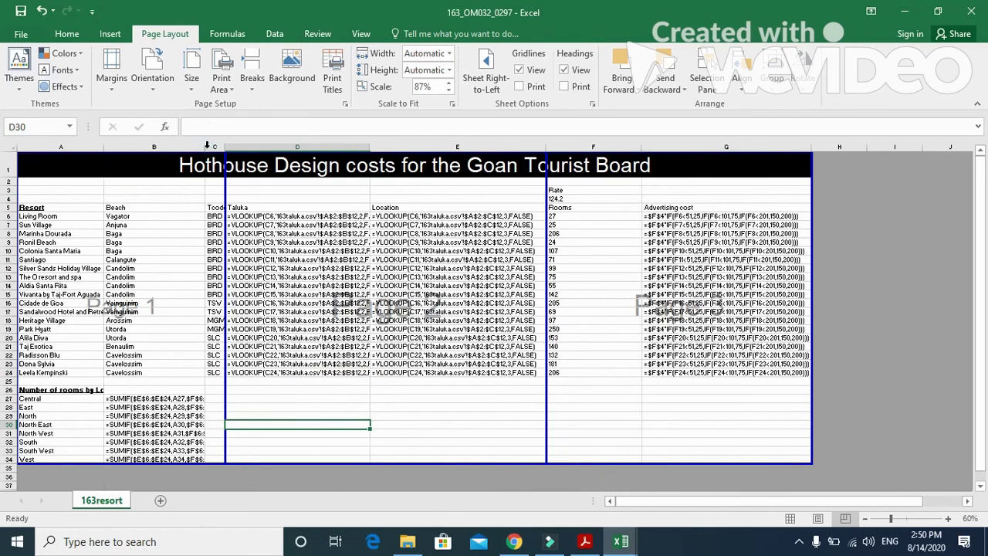
double_click(207, 146)
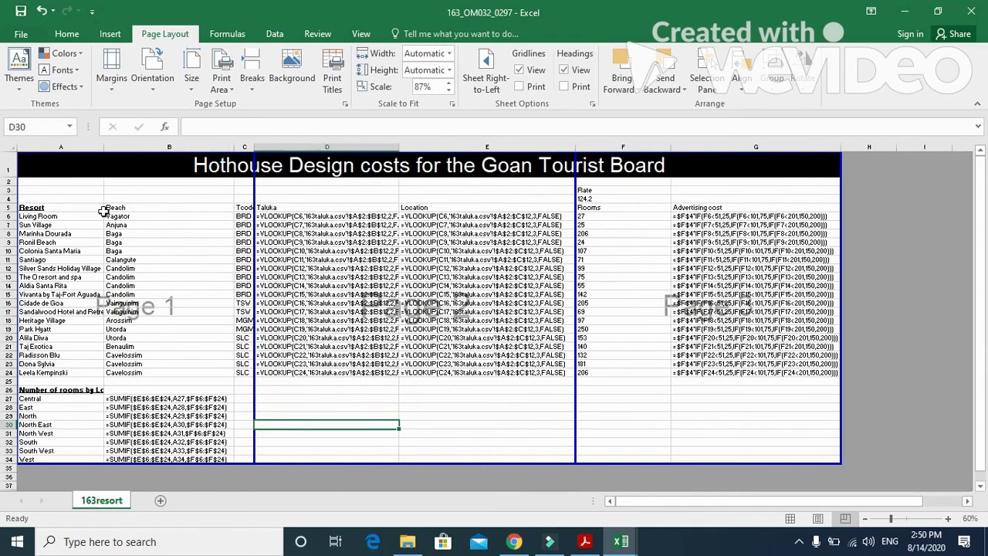
double_click(104, 146)
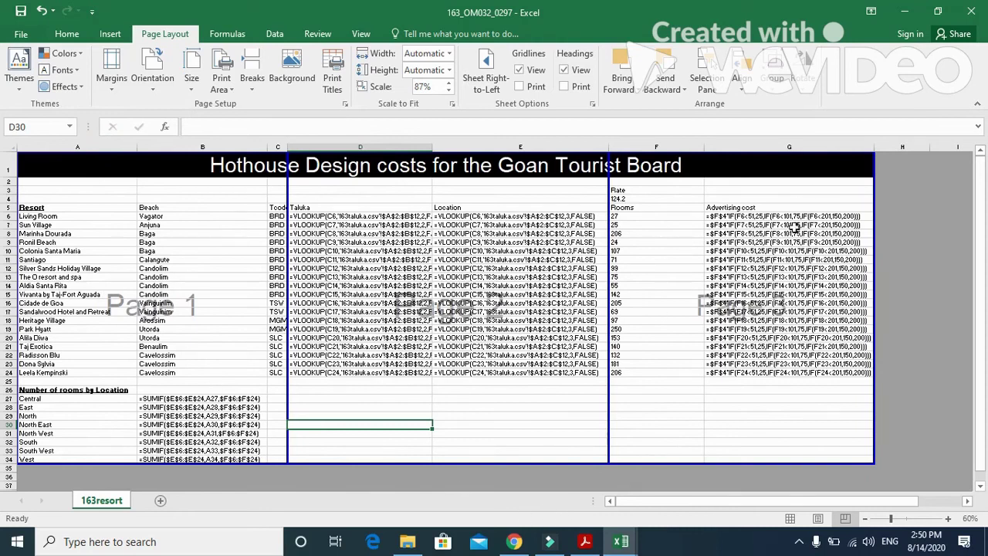
click(16, 32)
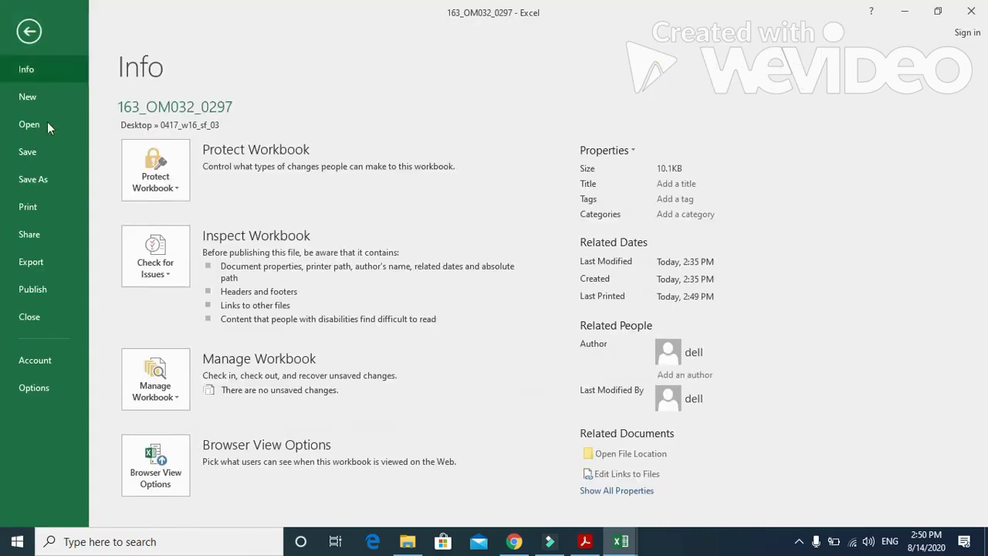
- Turn on printing of row and column headings in Page Setup
click(44, 207)
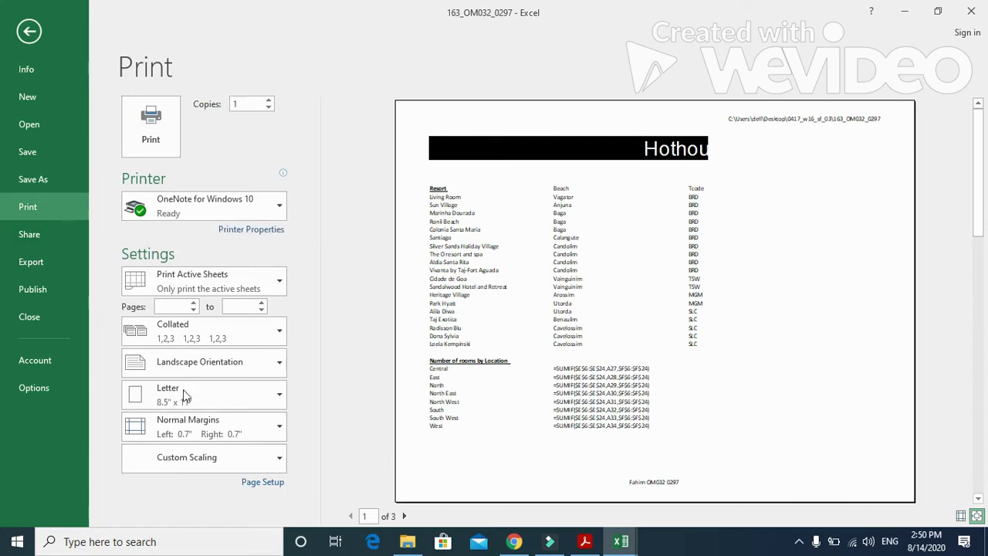
click(267, 483)
click(378, 225)
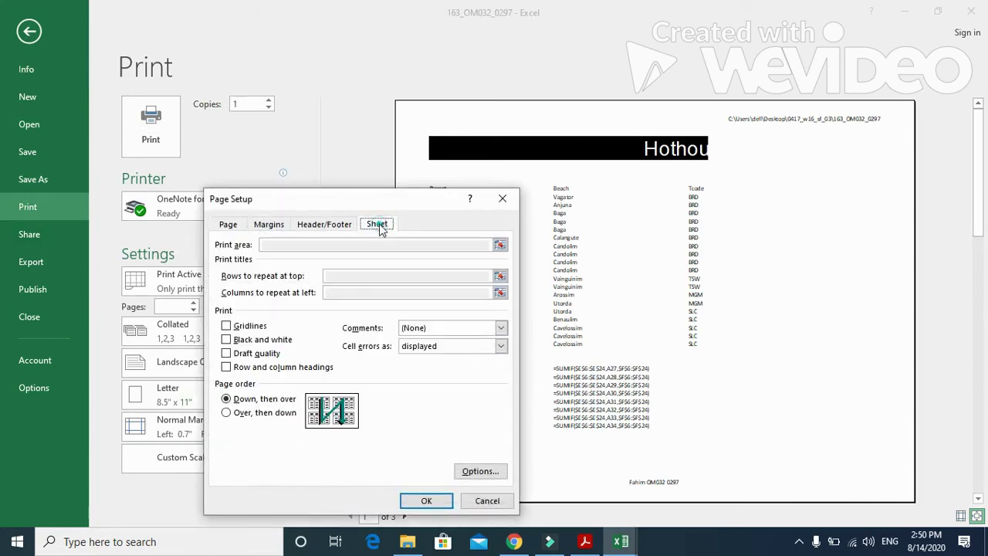
click(282, 367)
click(426, 500)
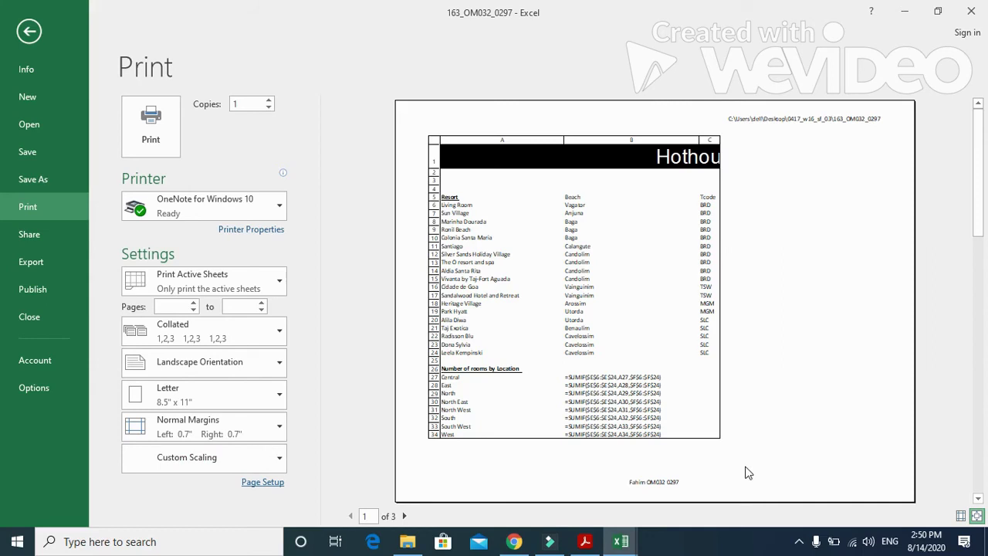
- After checking the exam paper, change the print orientation to portrait and return to the sheet
click(584, 541)
scroll(443, 426, down, 5)
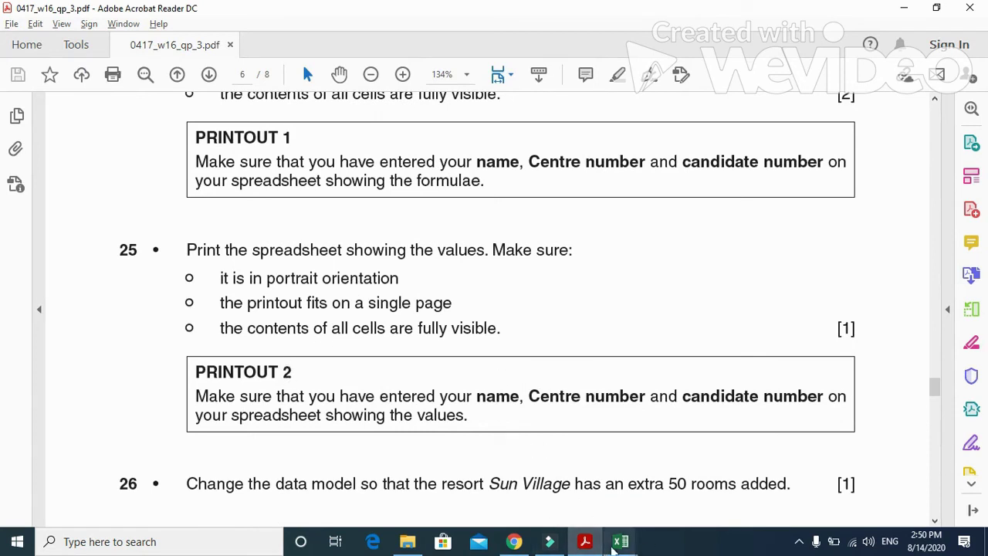
mouse_move(619, 540)
click(571, 492)
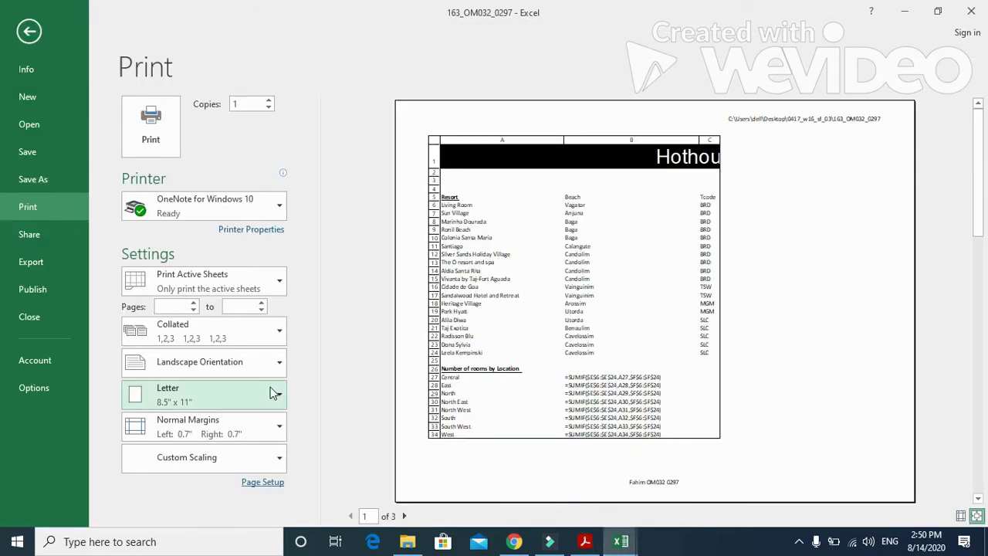
click(258, 360)
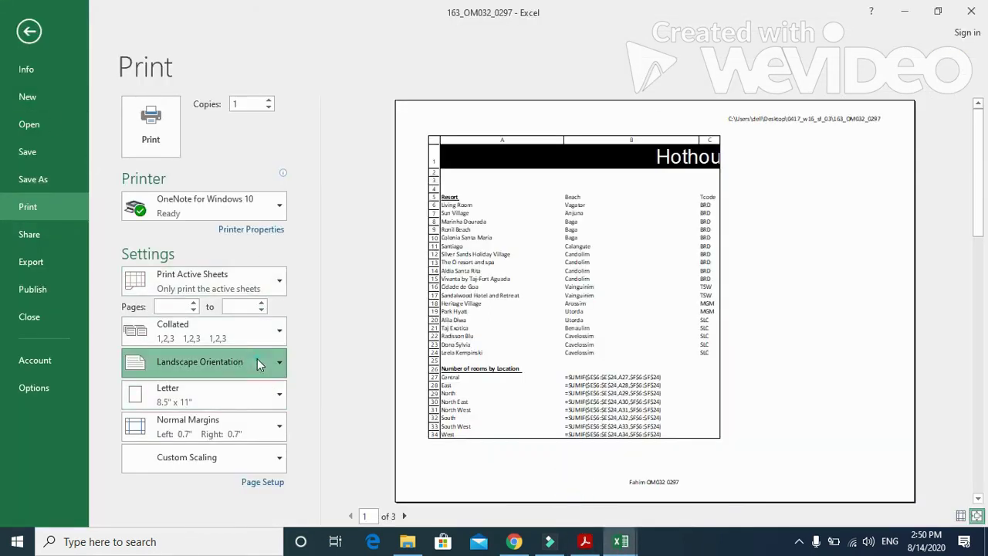
click(225, 391)
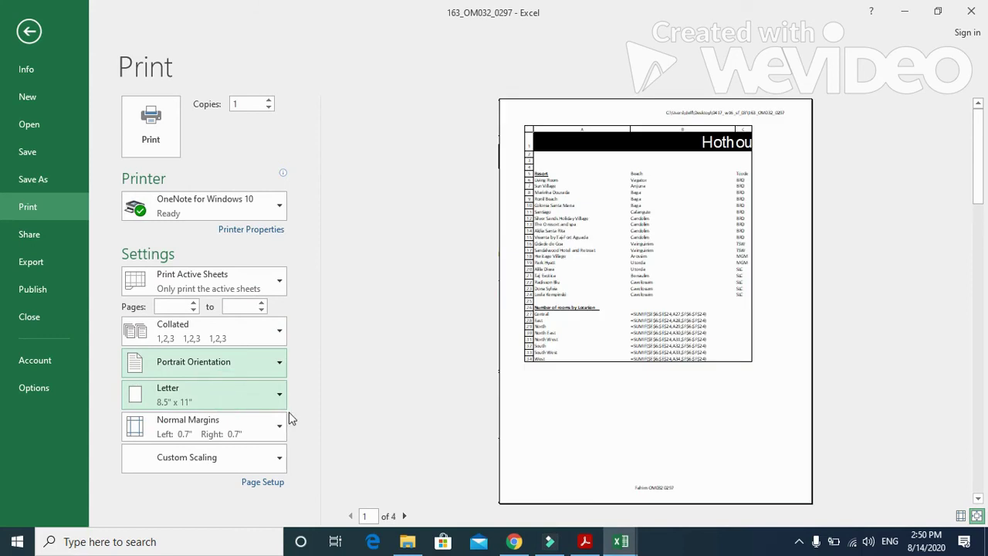
click(29, 32)
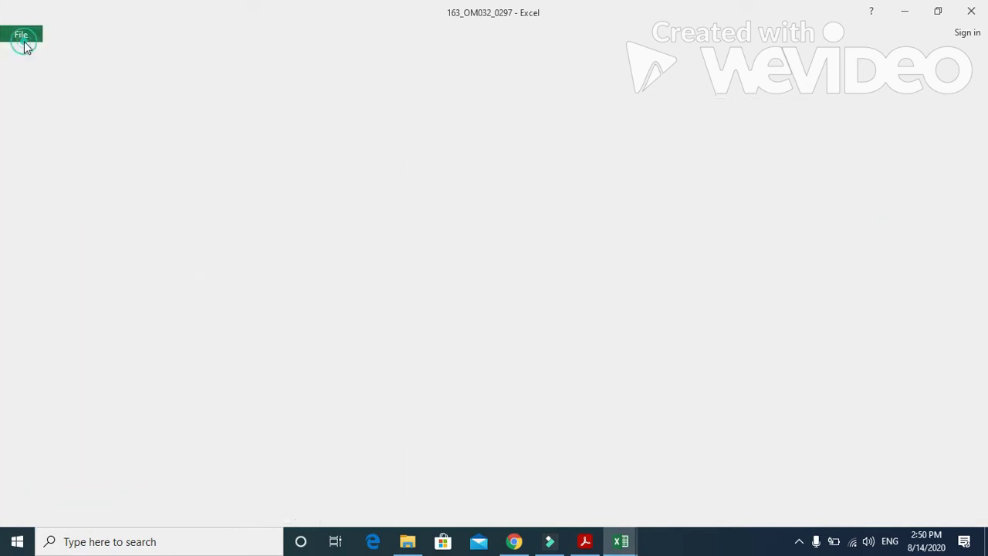
- Turn off Show Formulas so the sheet displays calculated values
click(271, 35)
click(227, 34)
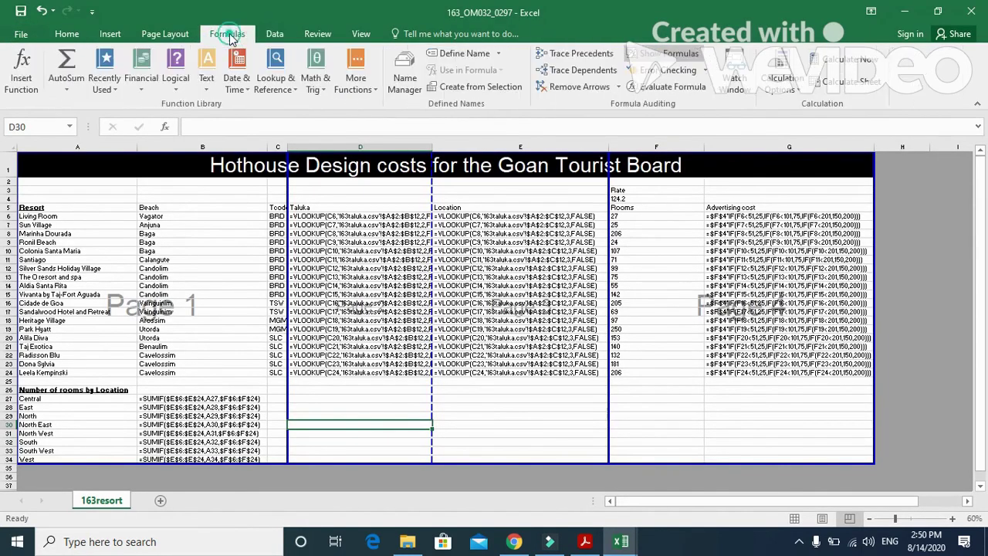
click(672, 53)
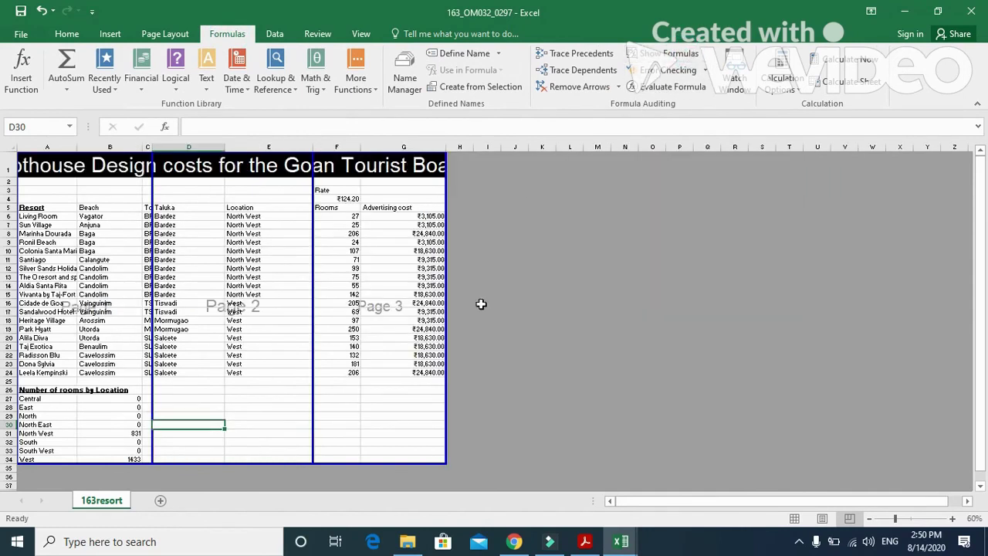
- AutoFit columns C, A, E and G, and widen G so the full title fits
double_click(151, 149)
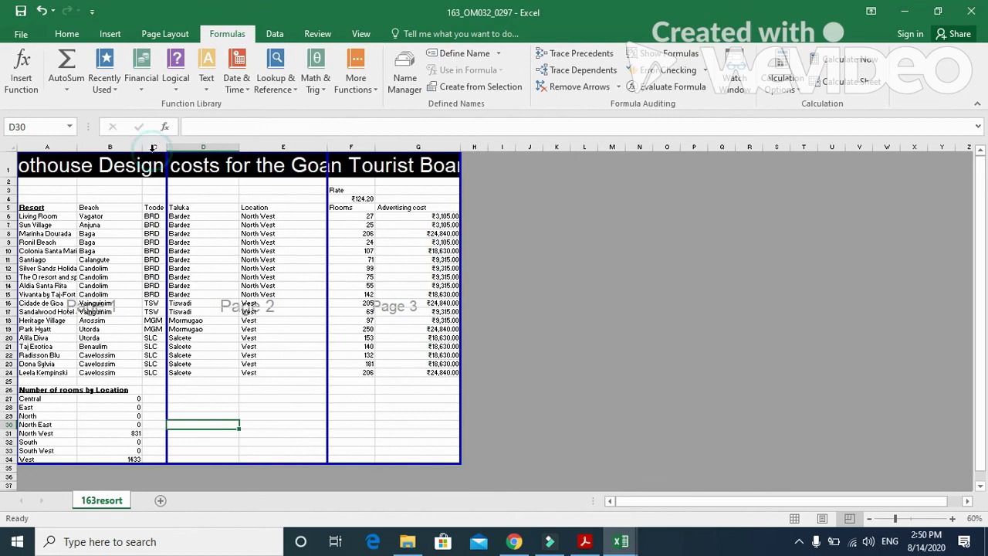
double_click(77, 148)
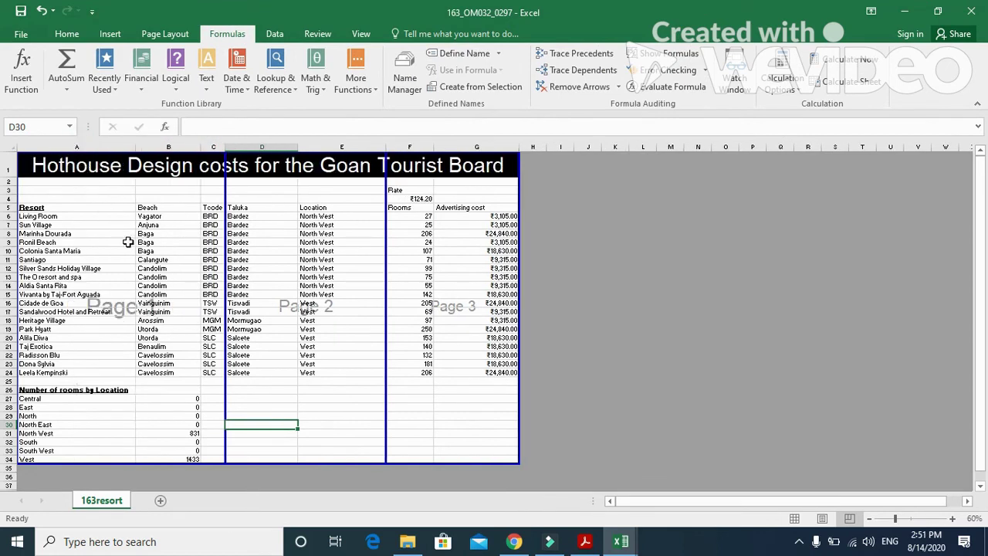
double_click(384, 147)
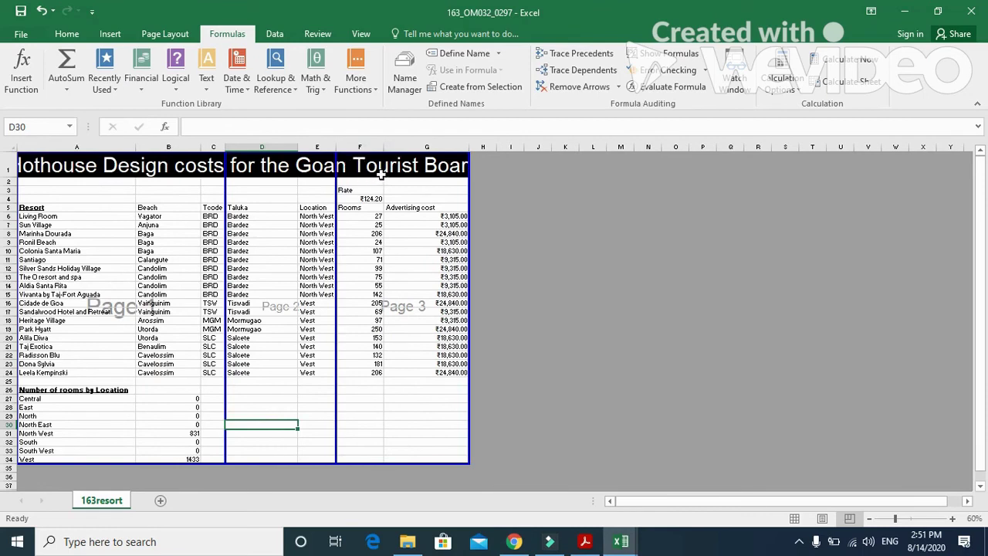
double_click(468, 147)
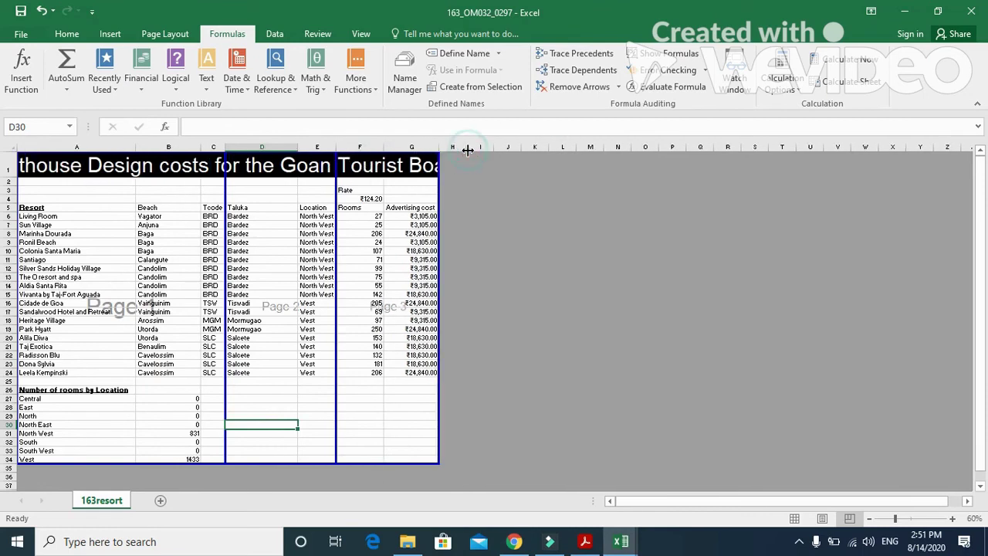
drag(438, 150, 505, 147)
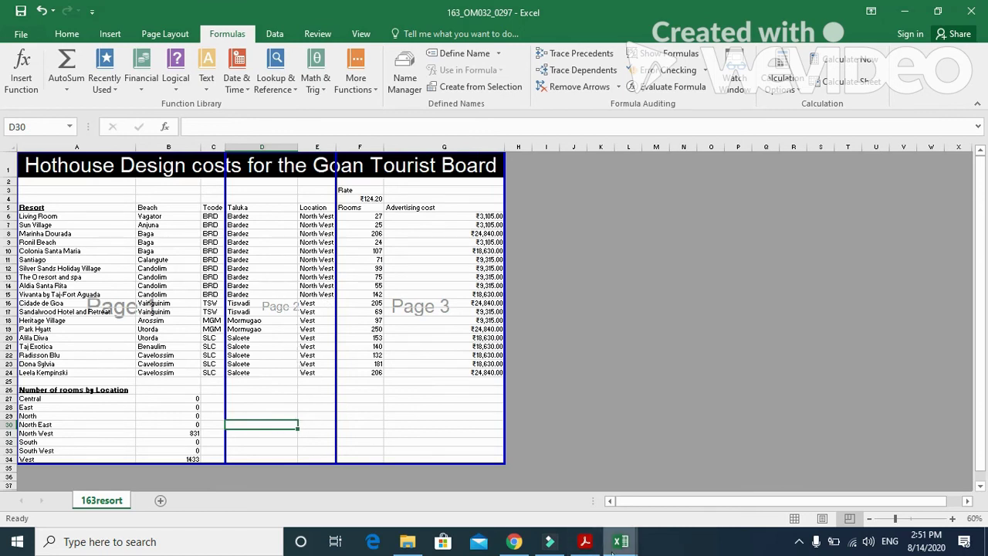
click(585, 541)
scroll(365, 392, down, 3)
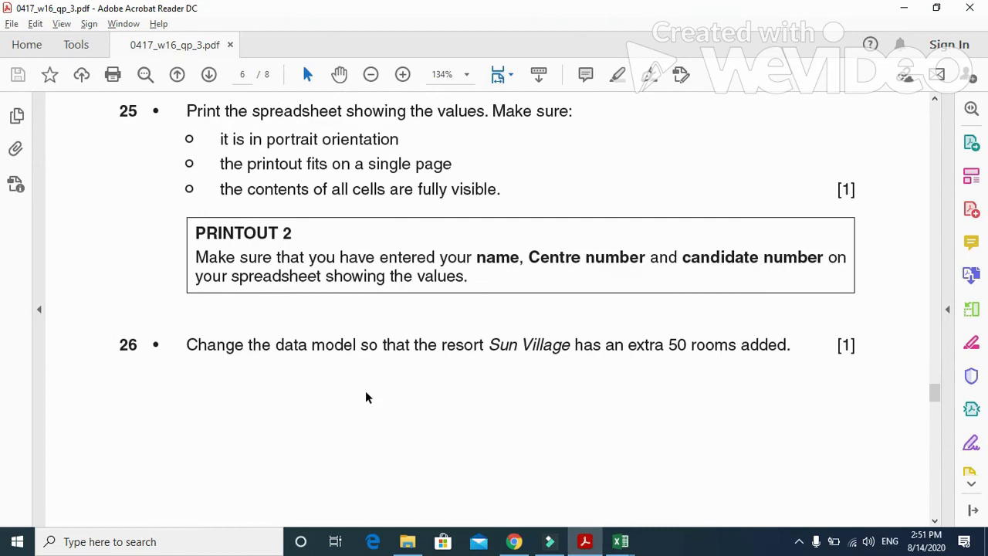
scroll(366, 397, down, 3)
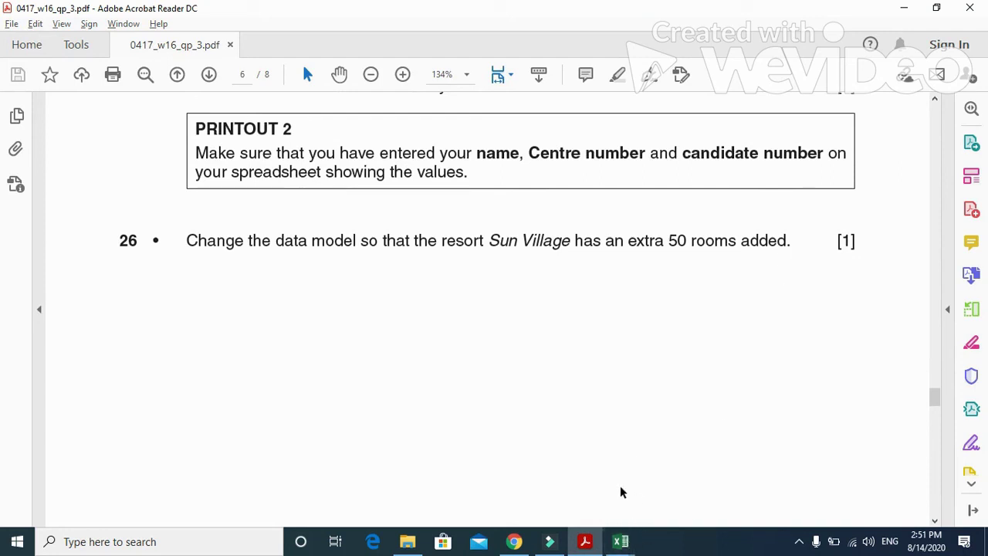
click(622, 542)
click(582, 487)
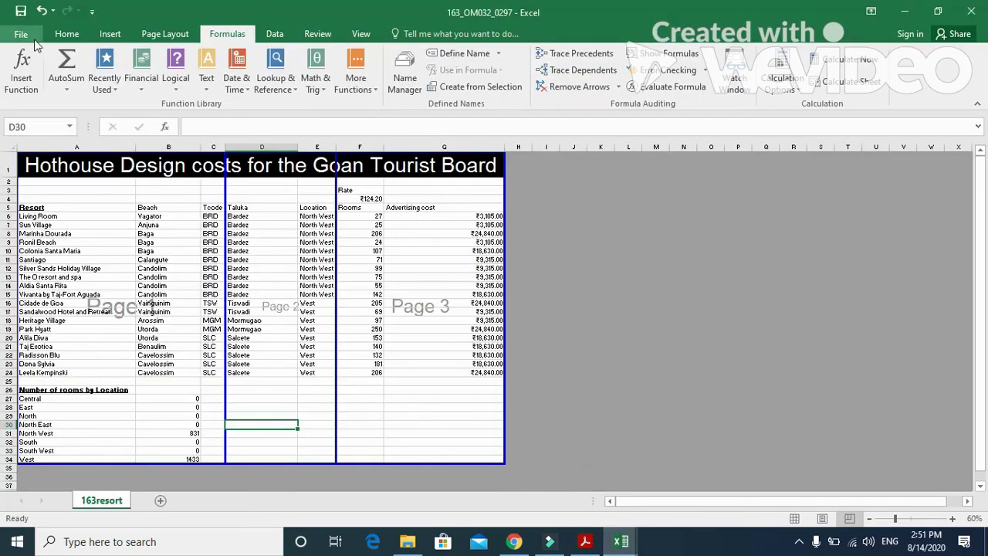
- Switch the cost sheet to Normal view
click(29, 35)
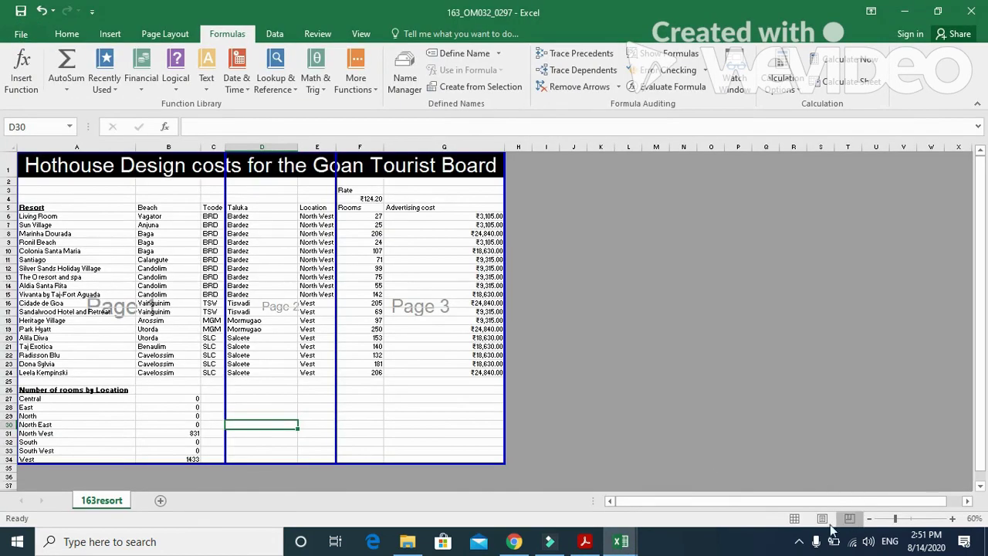
click(794, 518)
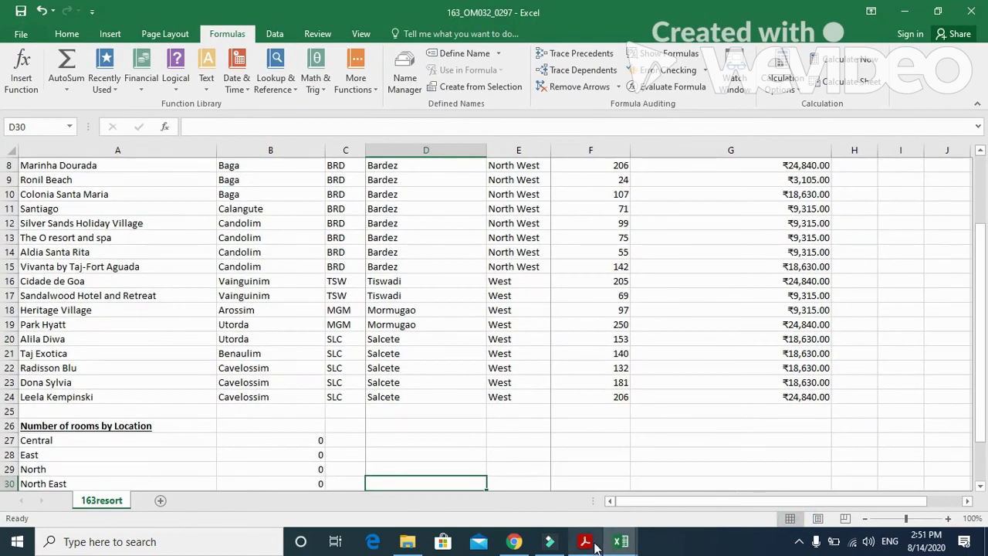
click(585, 540)
key(alt+Tab)
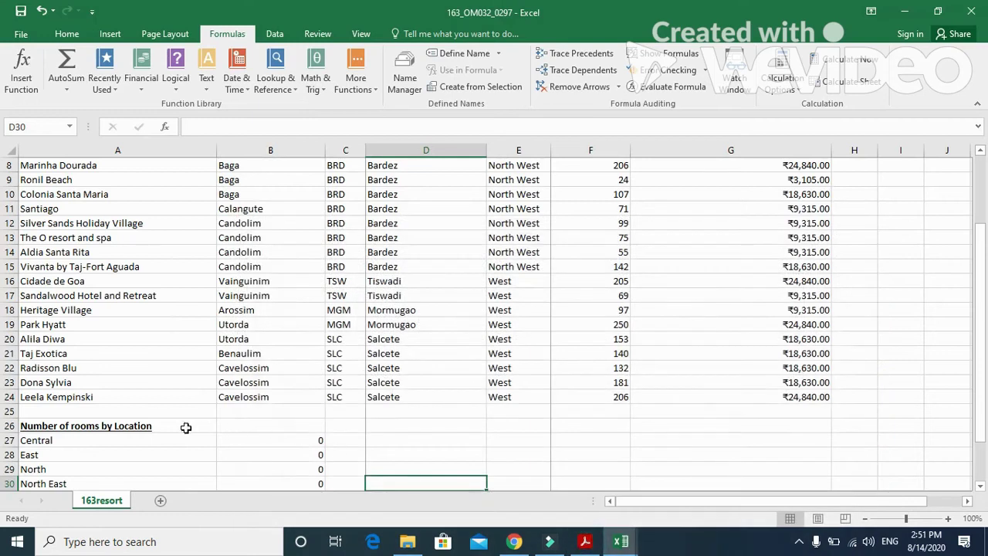
scroll(160, 434, up, 1)
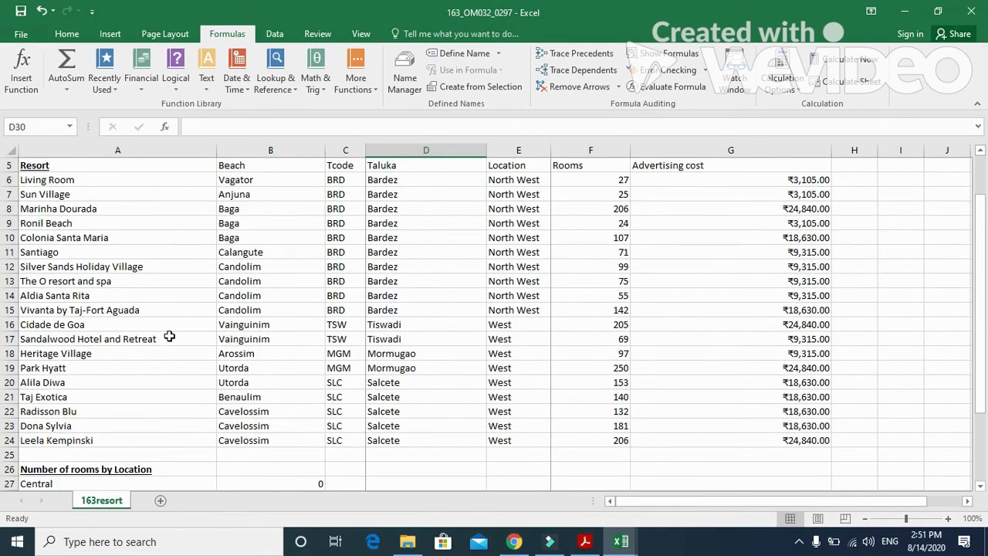
- Change Sun Village's rooms in F7 to 75
click(599, 195)
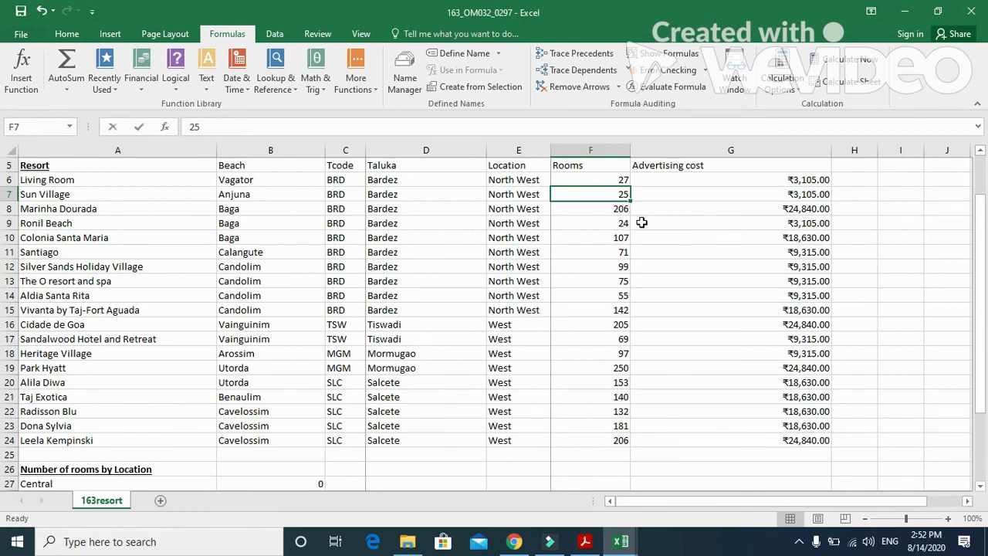
text(75)
key(Return)
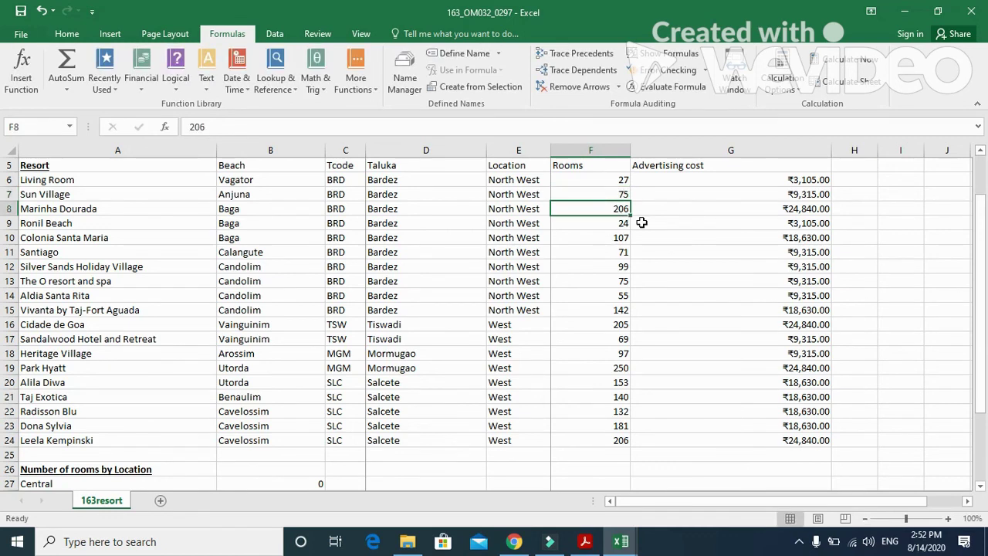
- Scroll the exam PDF to question 27 on page 7 about printing values in portrait
click(585, 541)
scroll(454, 399, down, 5)
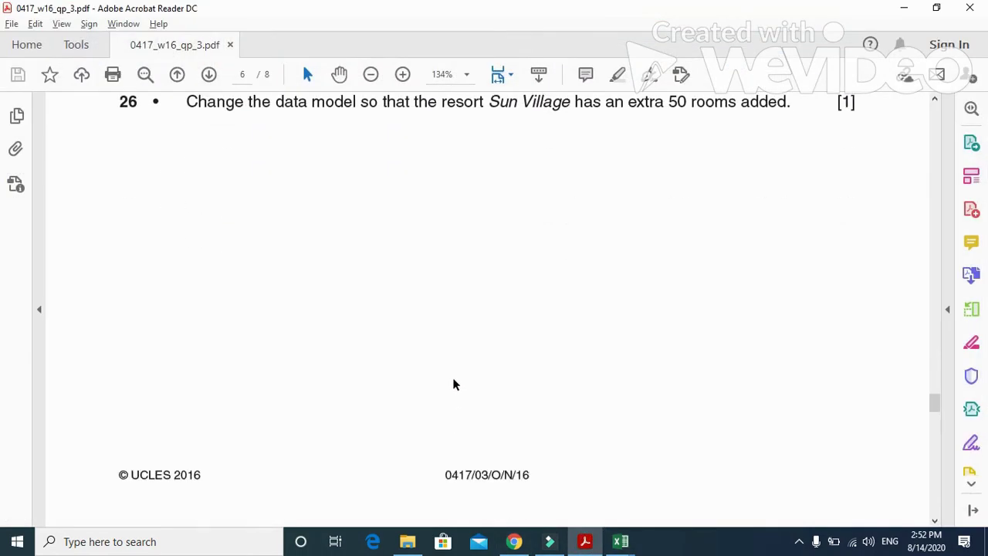
scroll(453, 378, down, 4)
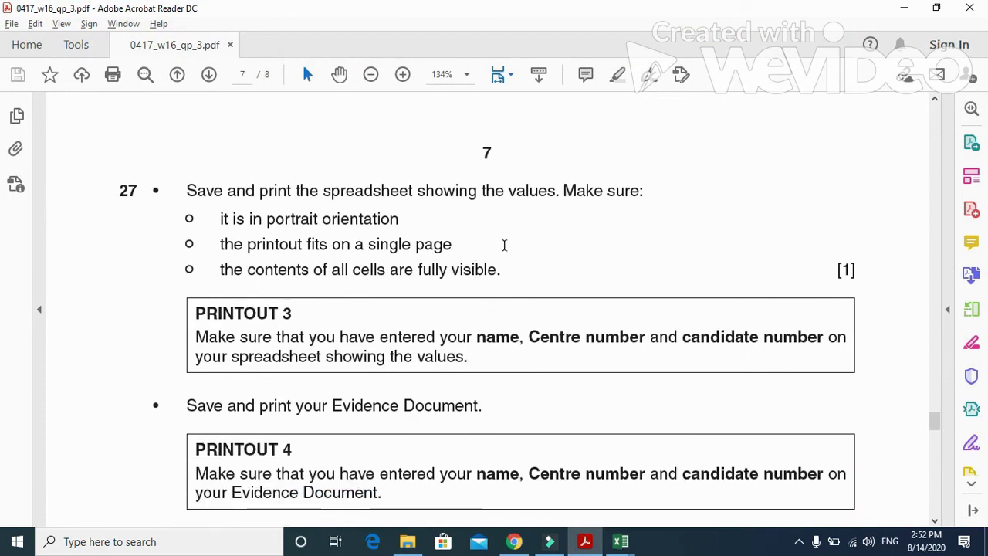
scroll(530, 263, down, 1)
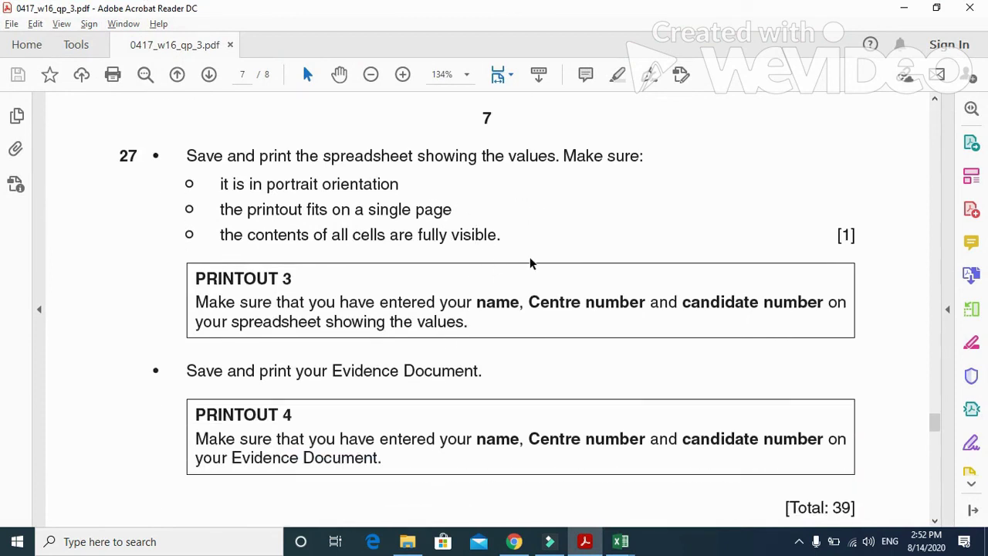